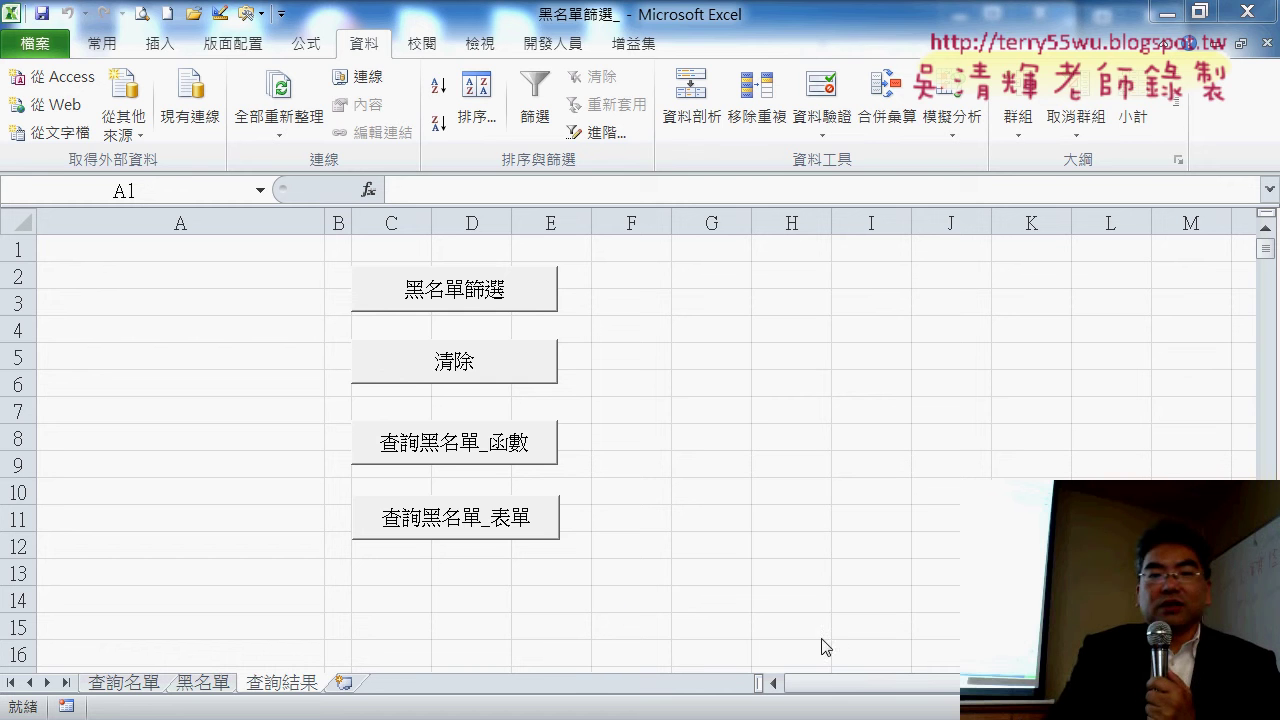
# Step: Select the 黑名單 sheet's emails A2:A22223 and confirm the range is named 黑名單
pyautogui.hotkey('ctrl', 'space')
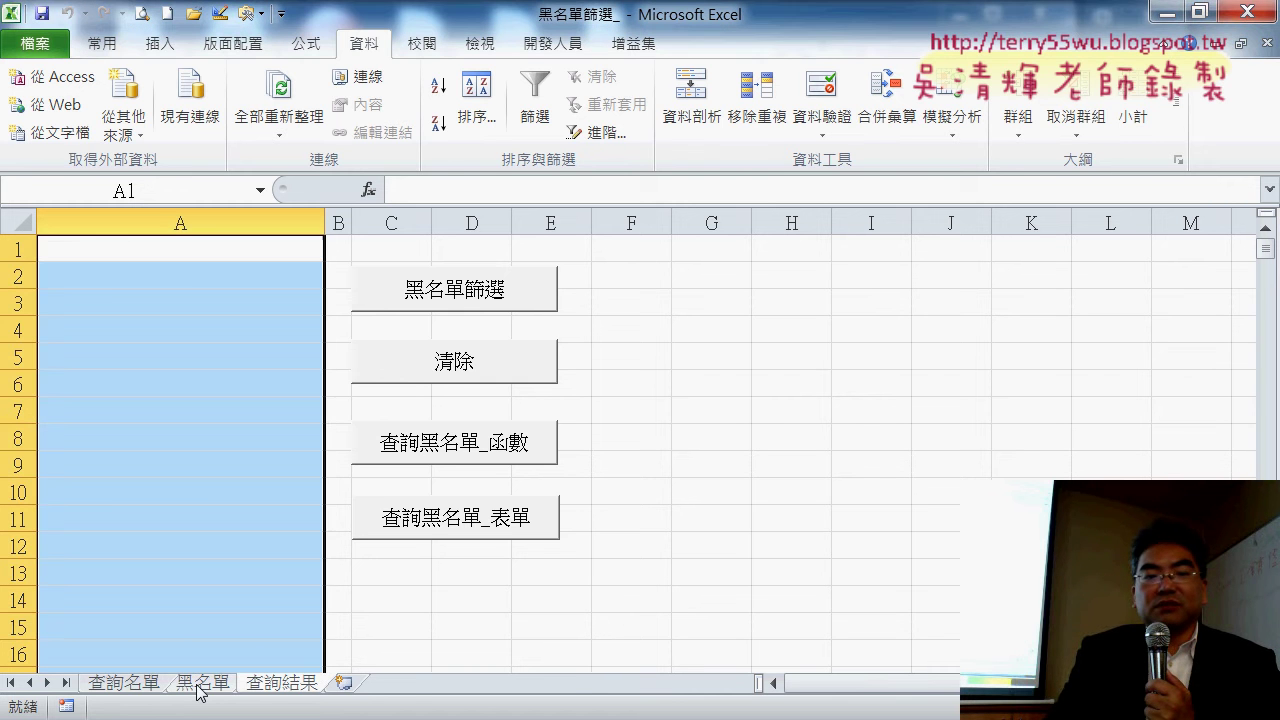
pyautogui.click(201, 683)
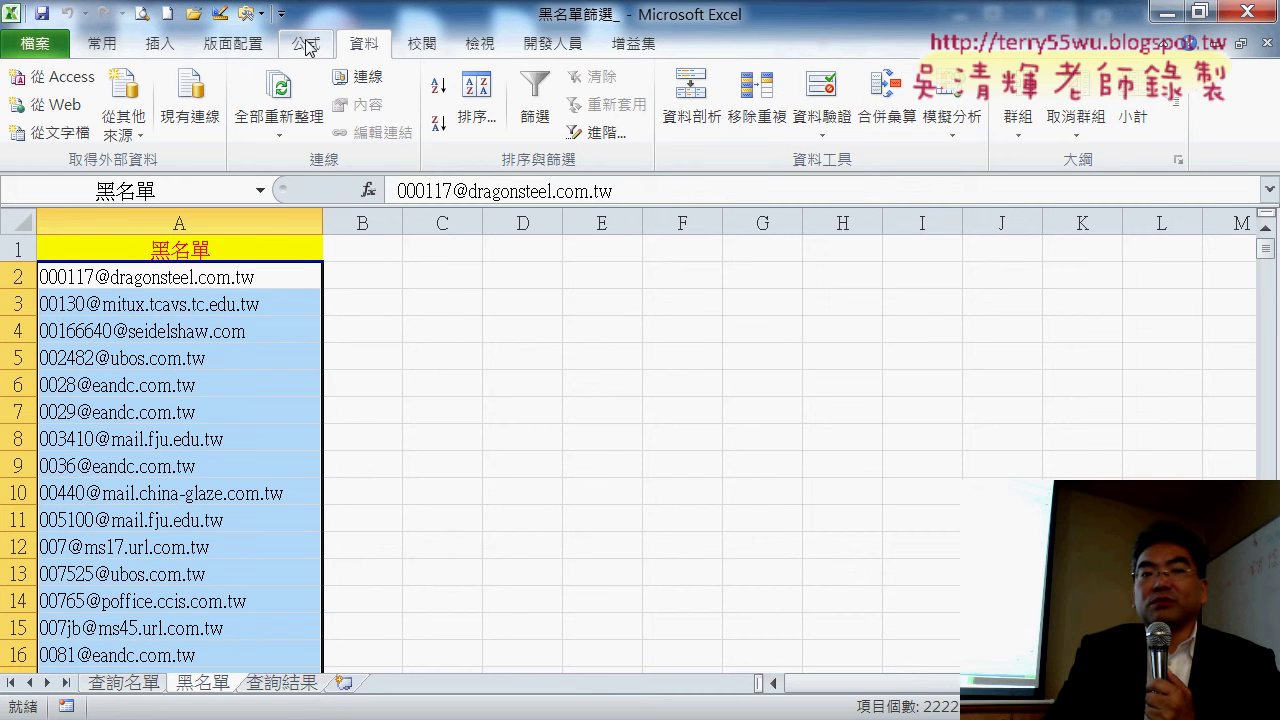
pyautogui.click(206, 278)
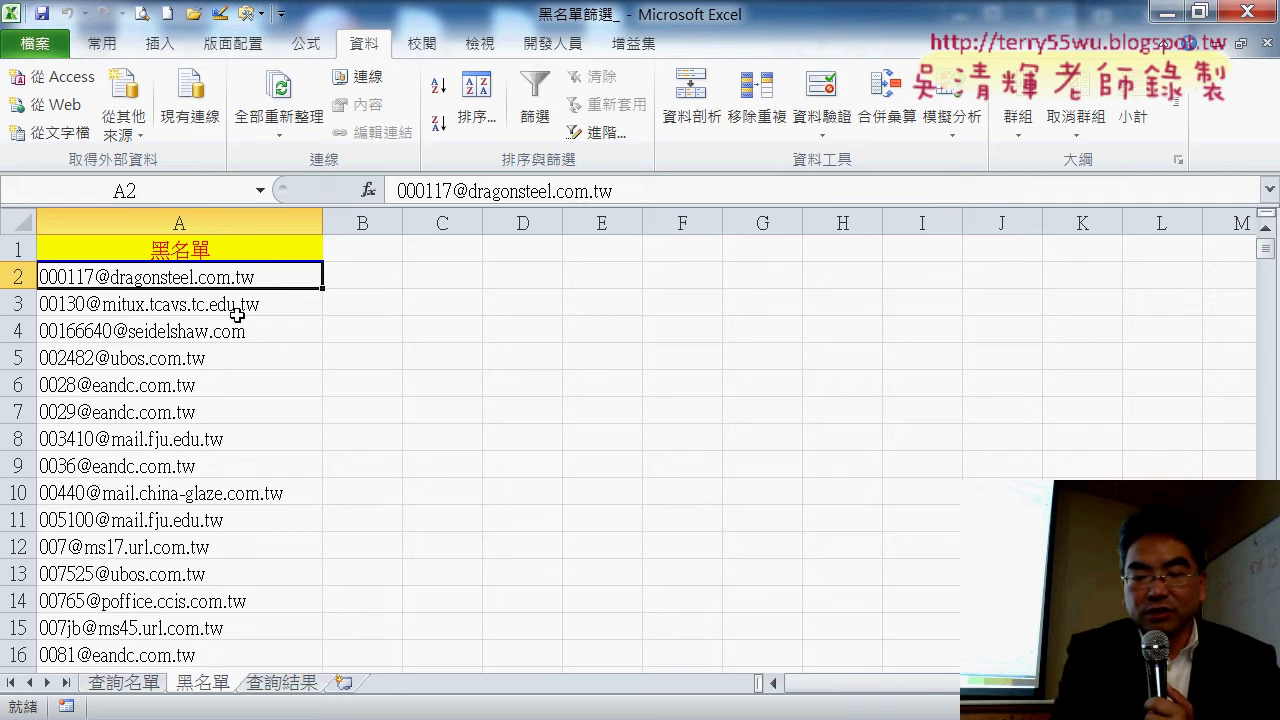
pyautogui.hotkey('ctrl', 'shift', 'Down')
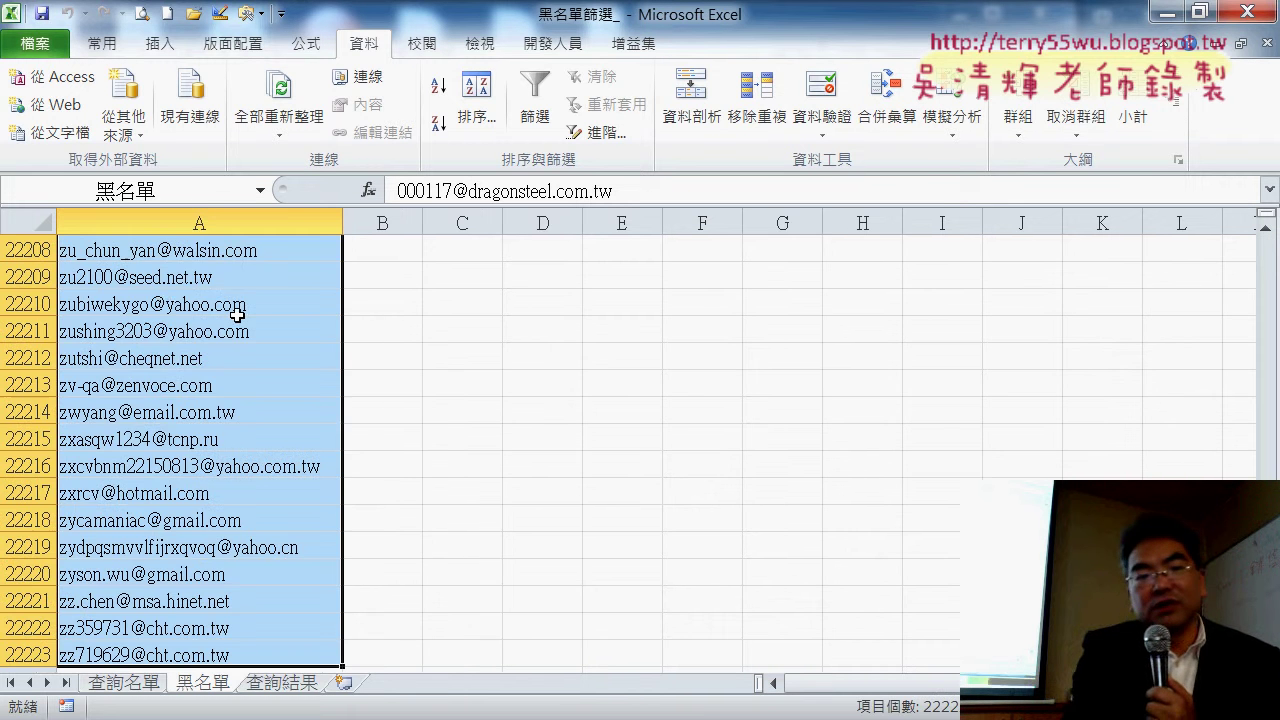
pyautogui.click(197, 184)
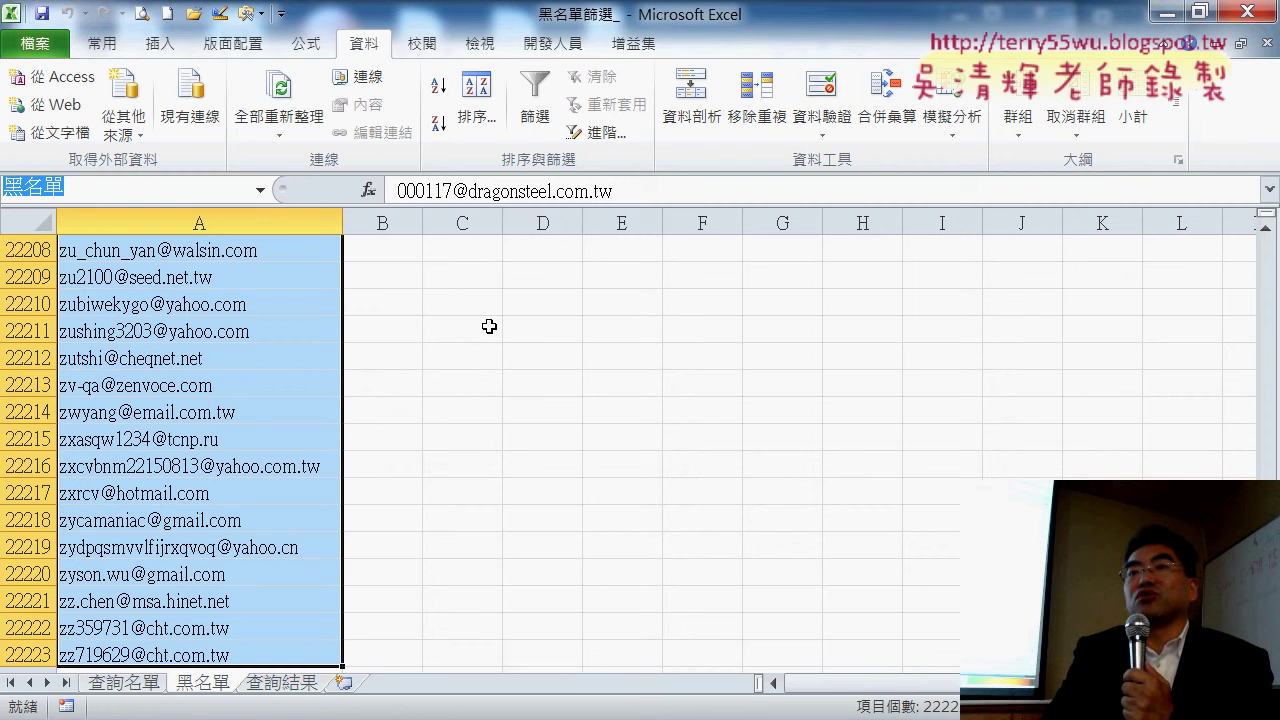
pyautogui.click(308, 47)
pyautogui.click(640, 110)
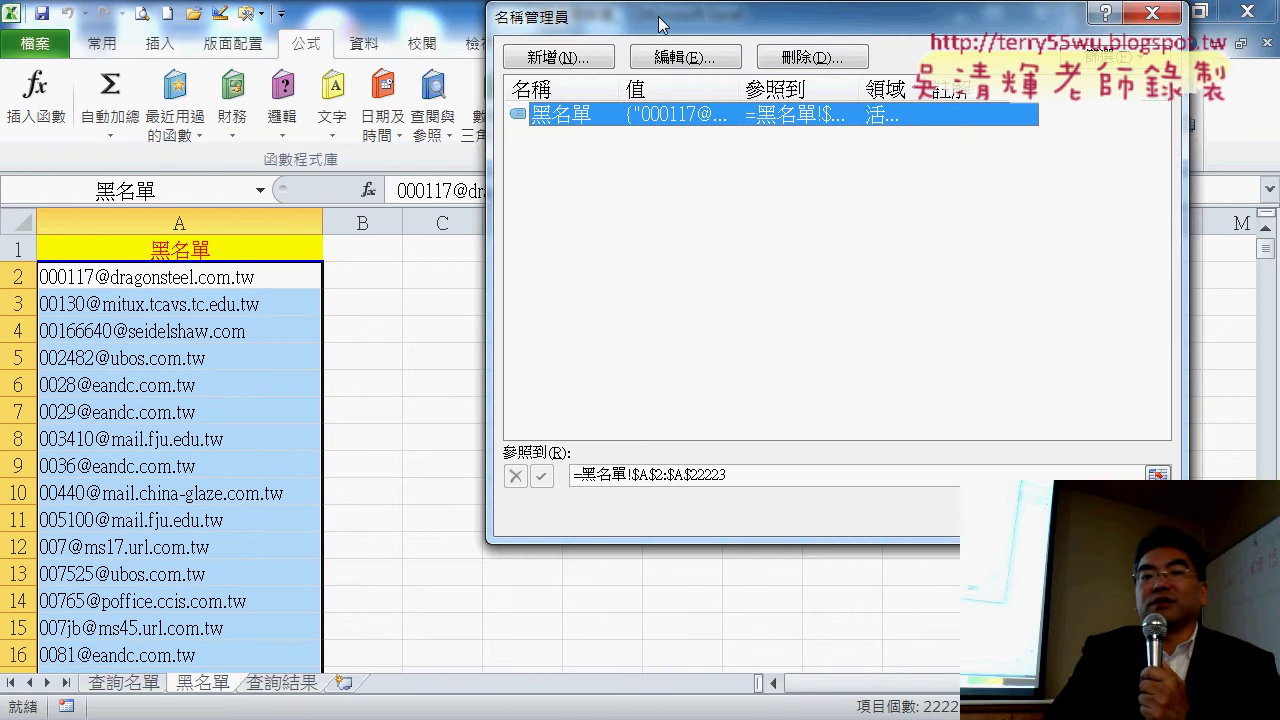
pyautogui.moveTo(659, 20); pyautogui.dragTo(631, 128)
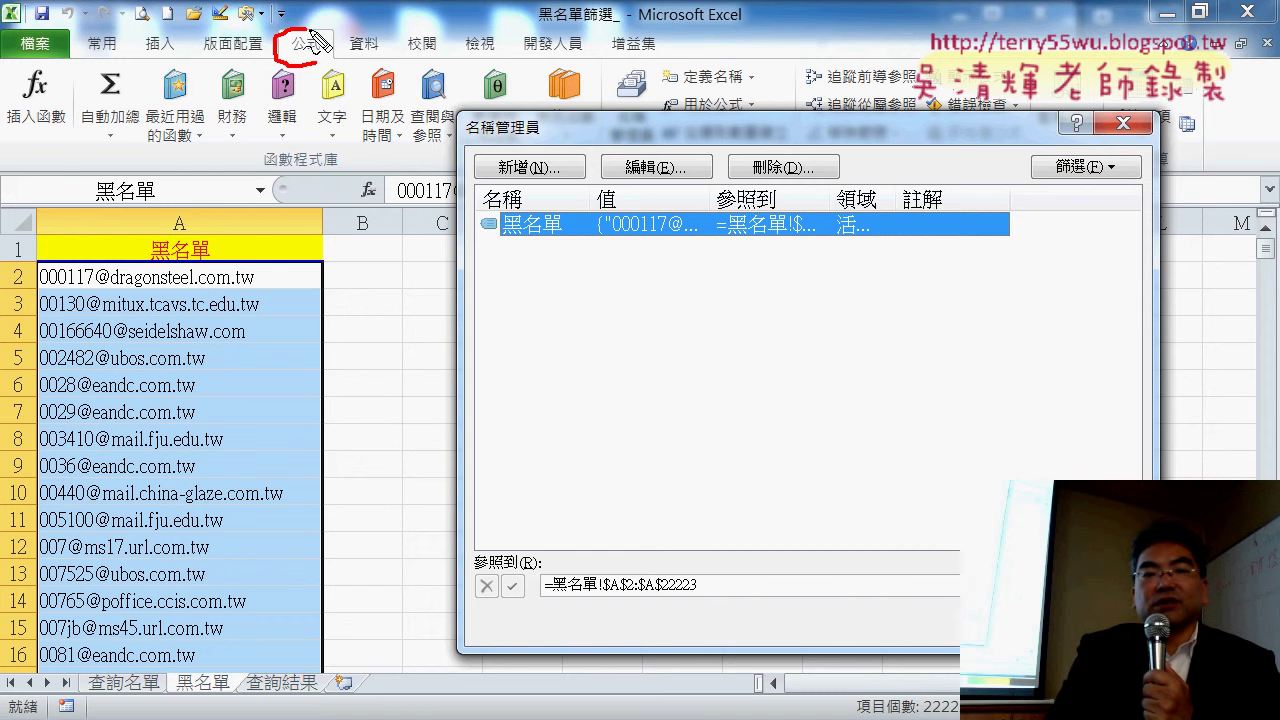
pyautogui.moveTo(318, 40); pyautogui.dragTo(322, 74)
pyautogui.moveTo(528, 255); pyautogui.dragTo(548, 270)
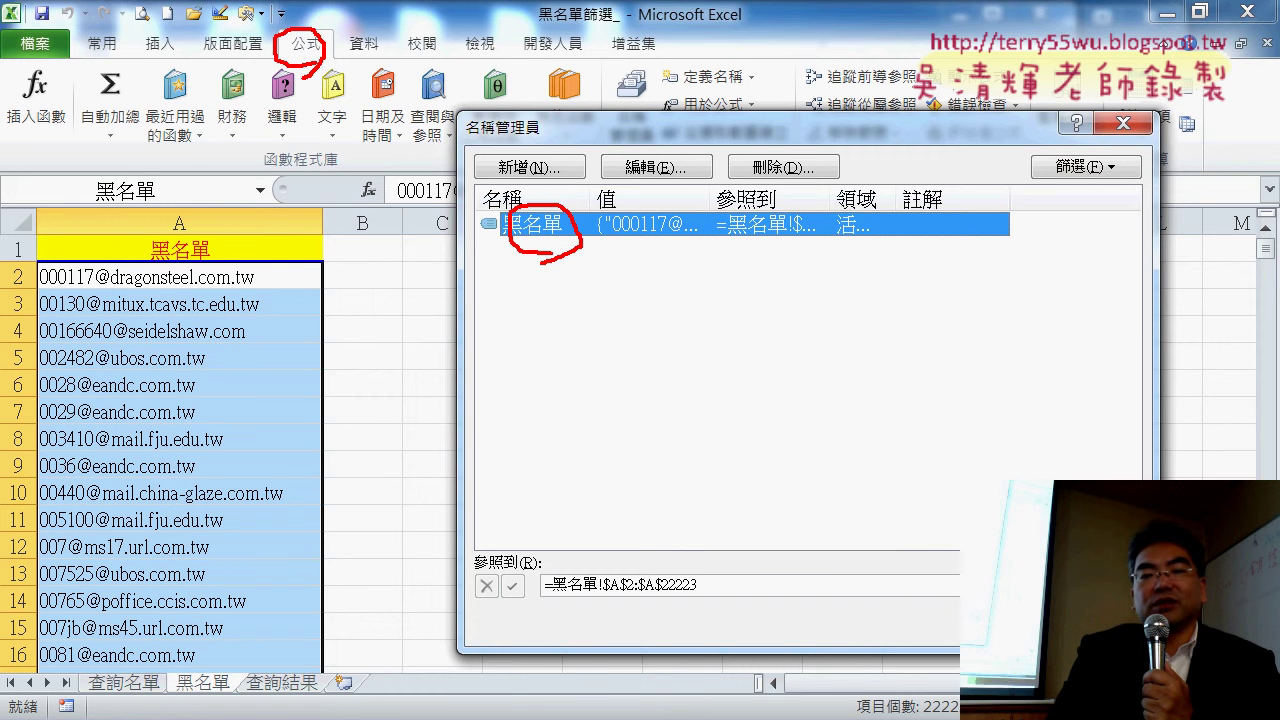
pyautogui.moveTo(700, 605); pyautogui.dragTo(692, 598)
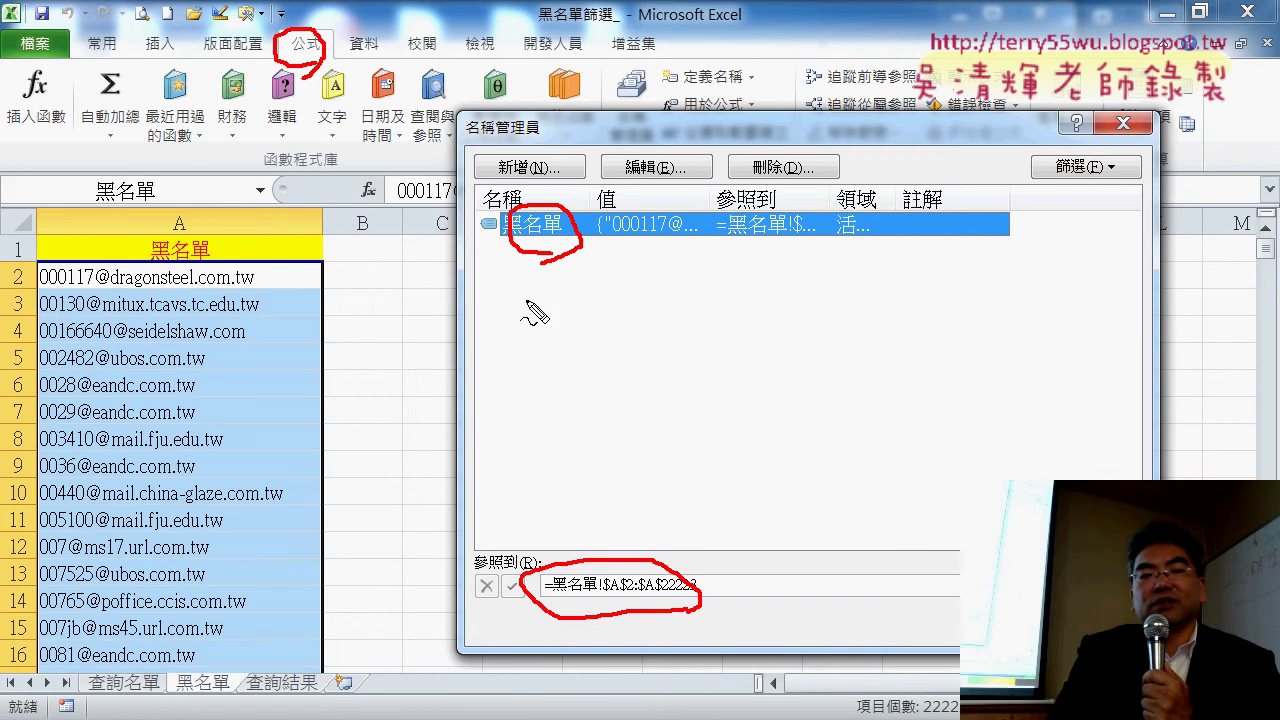
pyautogui.moveTo(538, 280)
pyautogui.mouseDown()
pyautogui.moveTo(597, 567)
pyautogui.moveTo(561, 523)
pyautogui.mouseUp()
pyautogui.moveTo(597, 567); pyautogui.dragTo(636, 513)
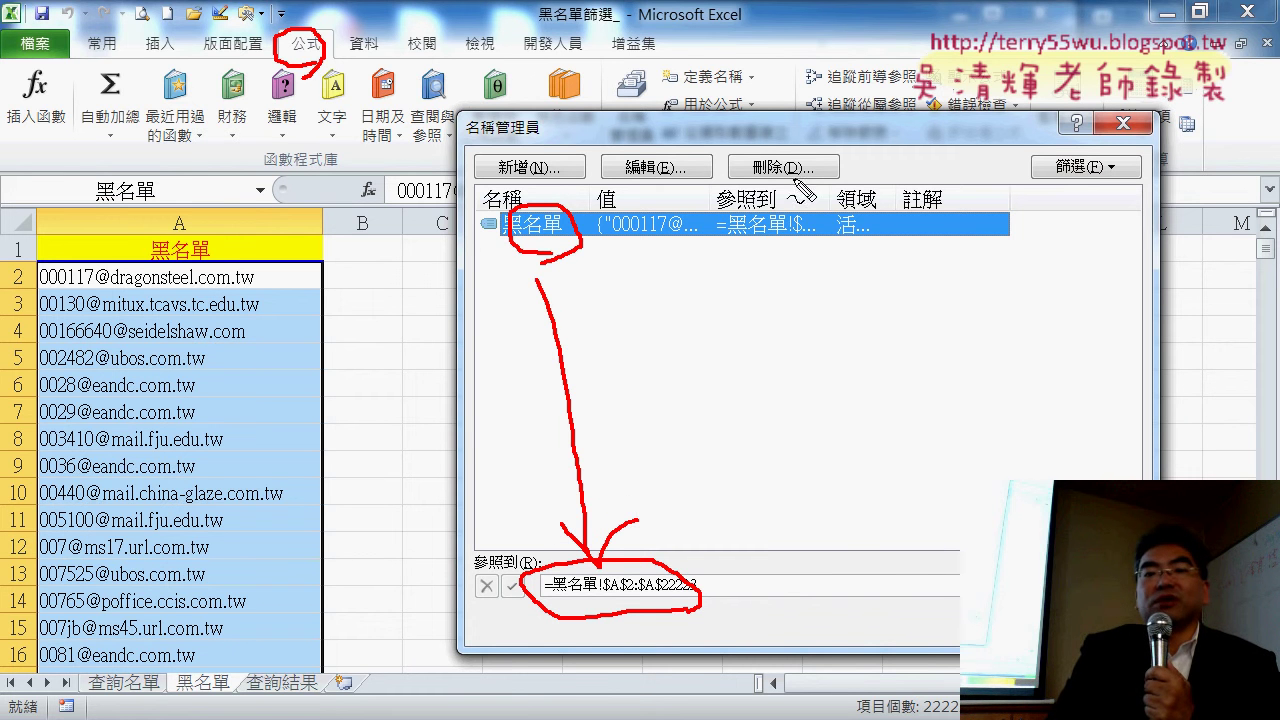
pyautogui.moveTo(808, 196)
pyautogui.mouseDown()
pyautogui.moveTo(797, 170)
pyautogui.moveTo(808, 182)
pyautogui.mouseUp()
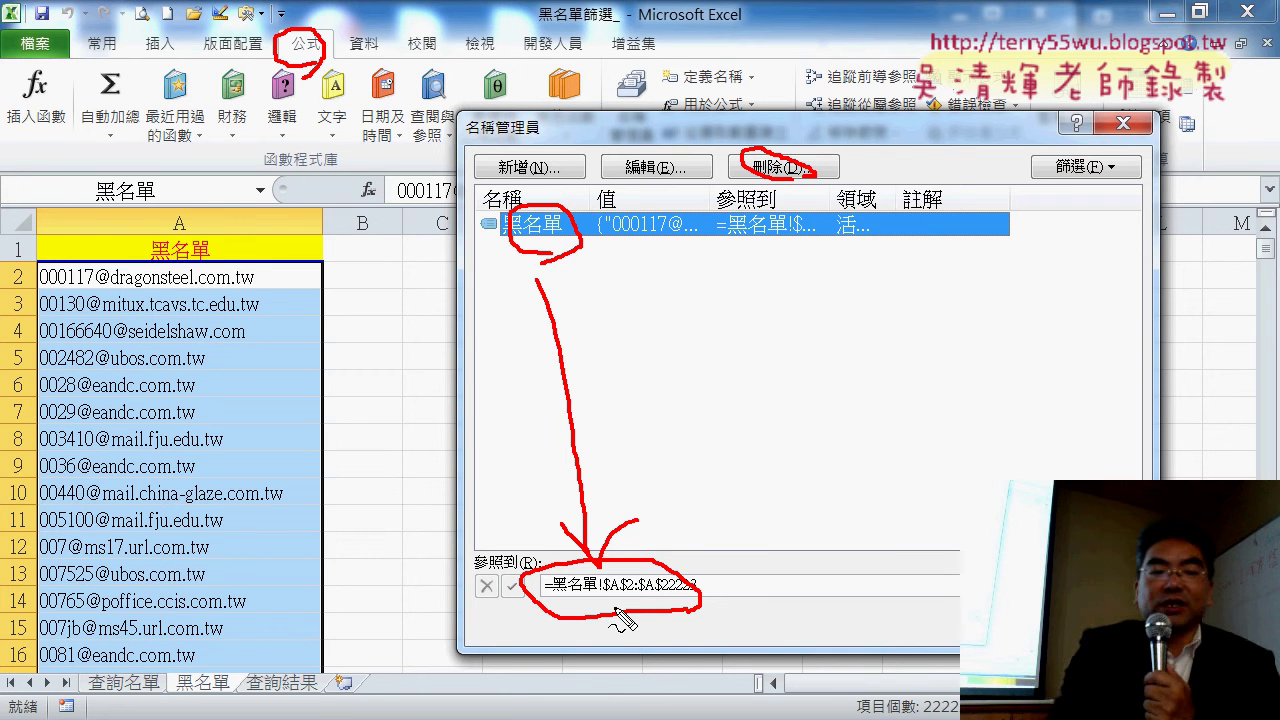
pyautogui.press('Escape')
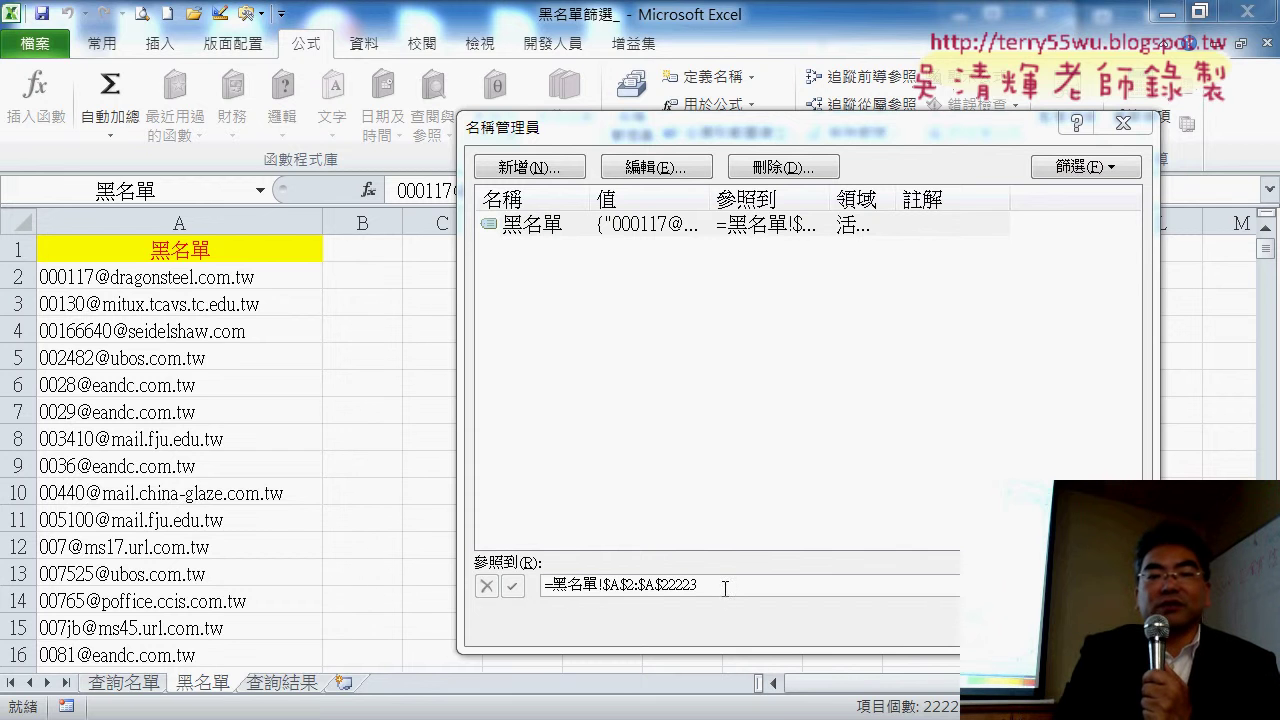
pyautogui.click(726, 589)
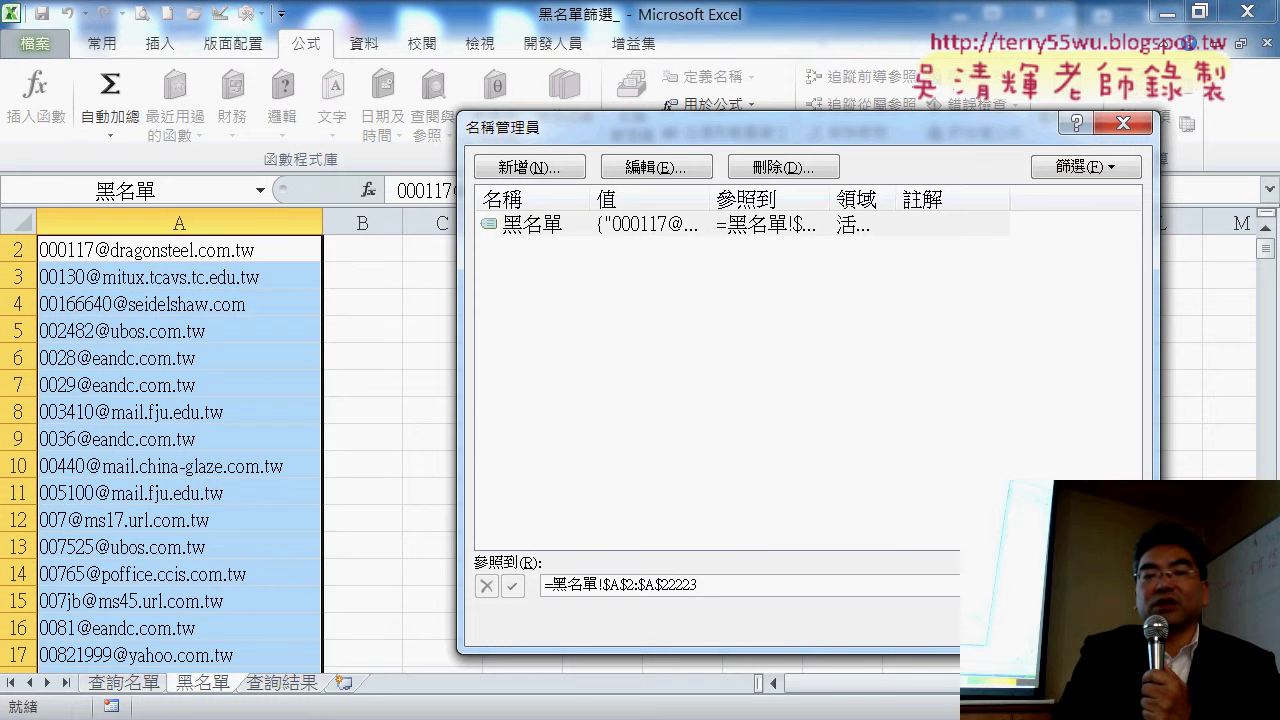
pyautogui.press('Escape')
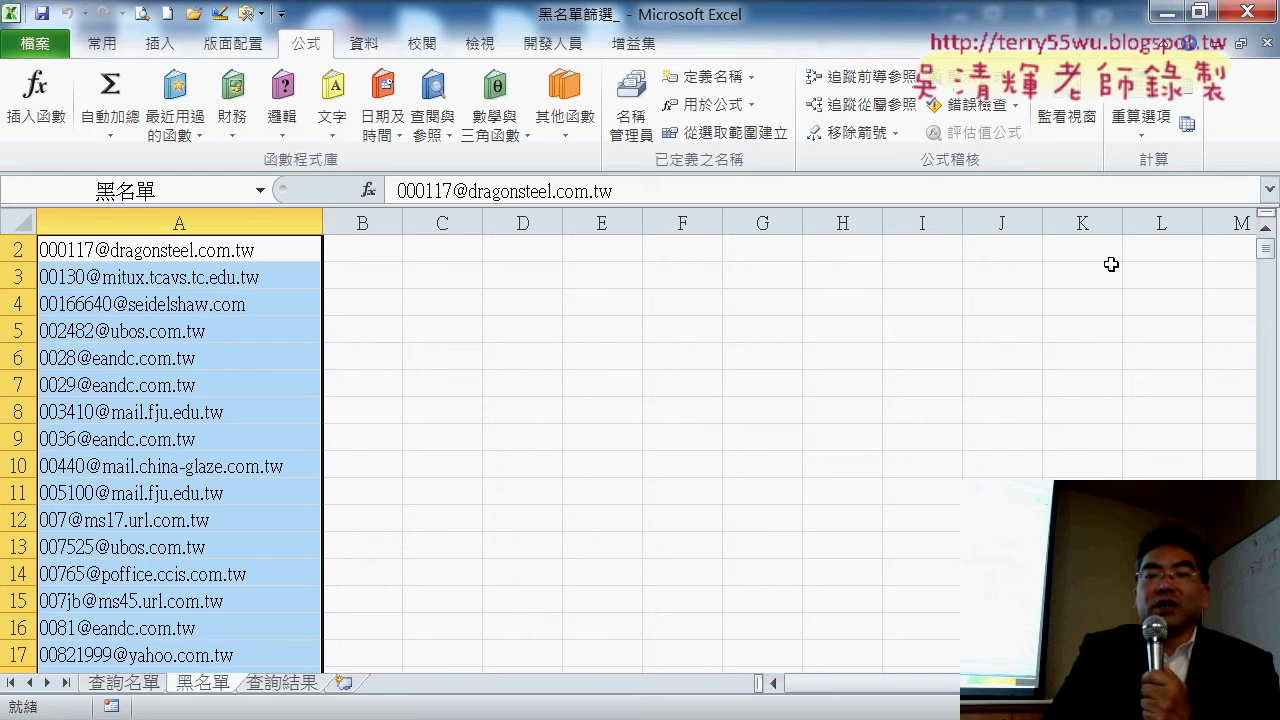
pyautogui.scroll(1, 1249, 258)
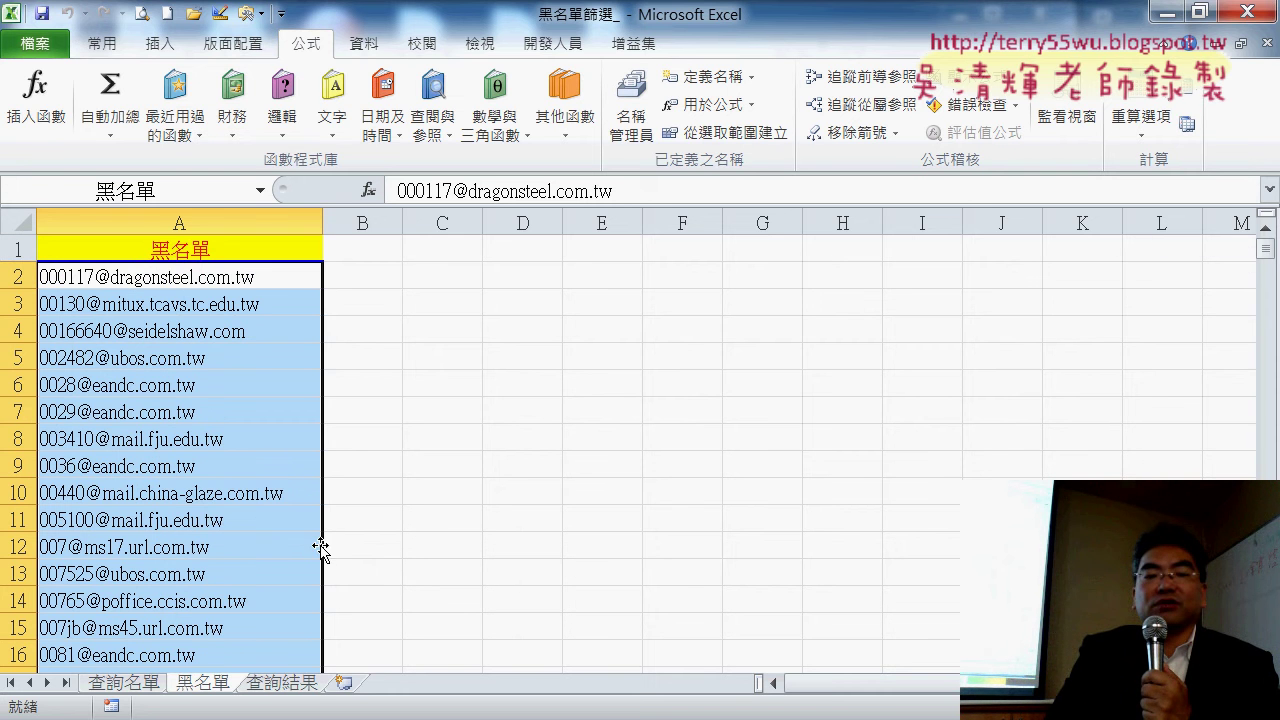
# Step: Compare the 查詢結果 sheet's macro buttons with the 查詢名單 email list
pyautogui.click(287, 690)
pyautogui.click(811, 459)
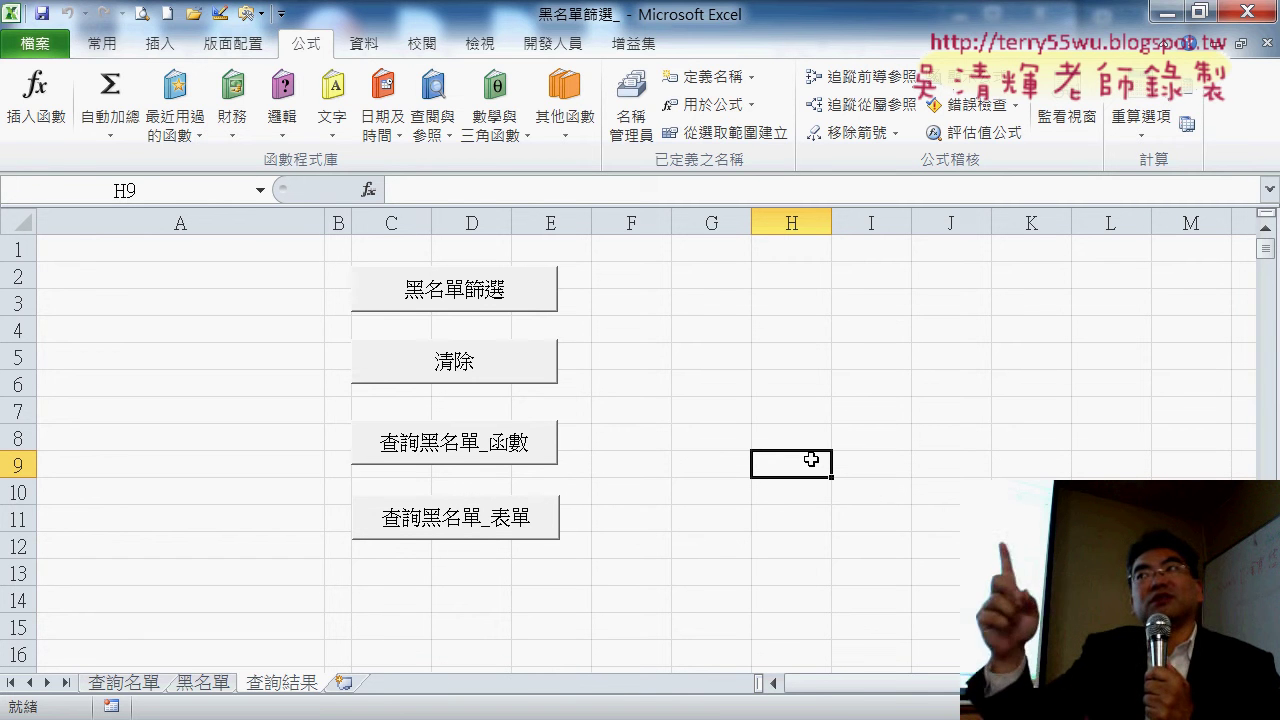
pyautogui.click(124, 684)
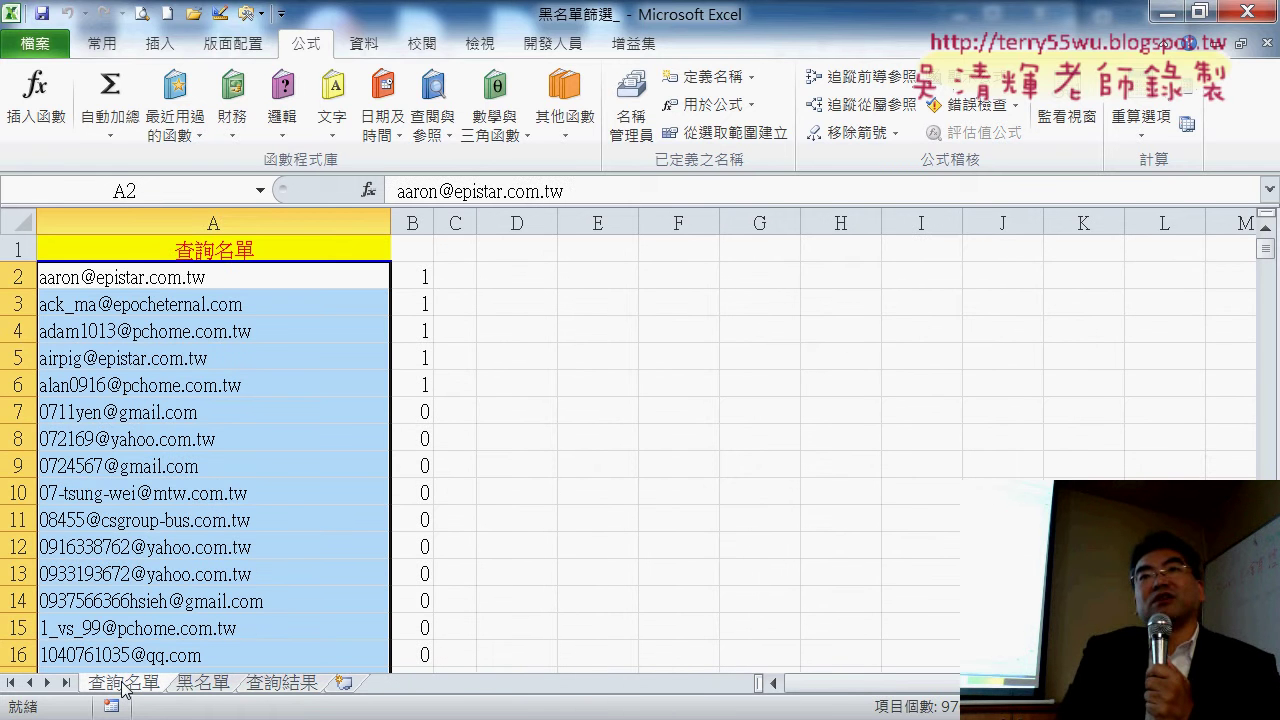
pyautogui.click(279, 684)
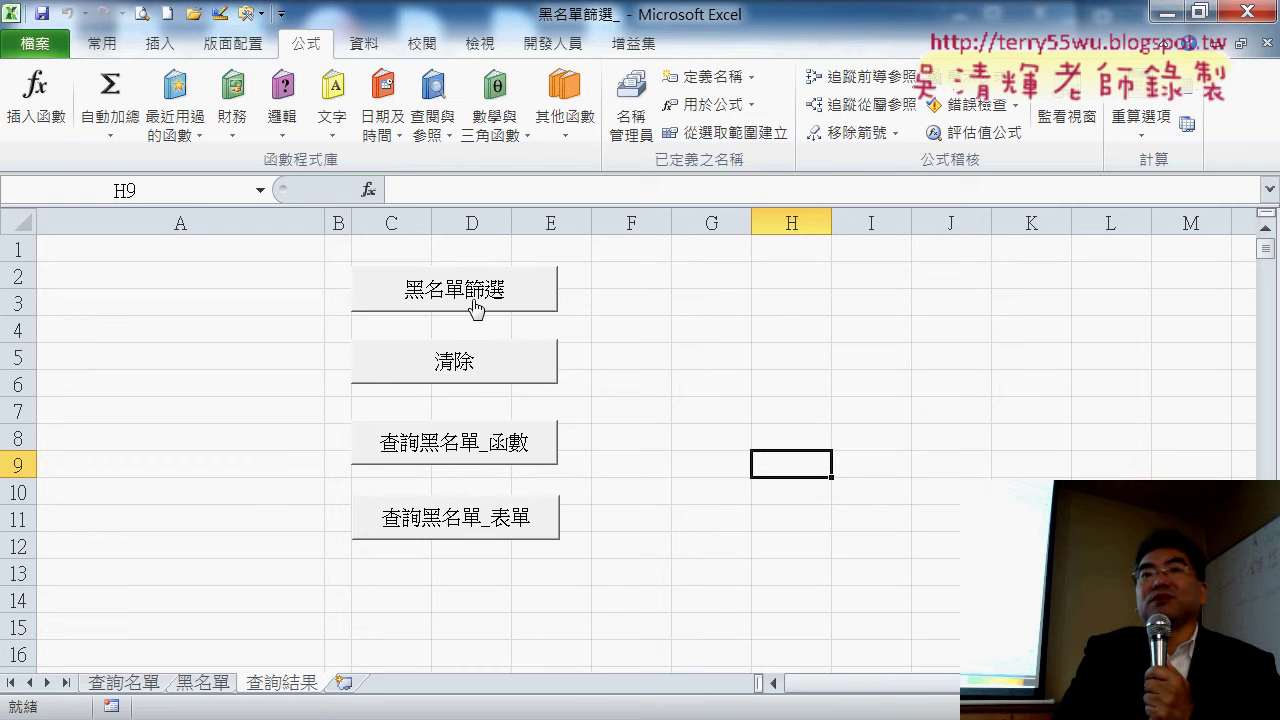
pyautogui.click(123, 686)
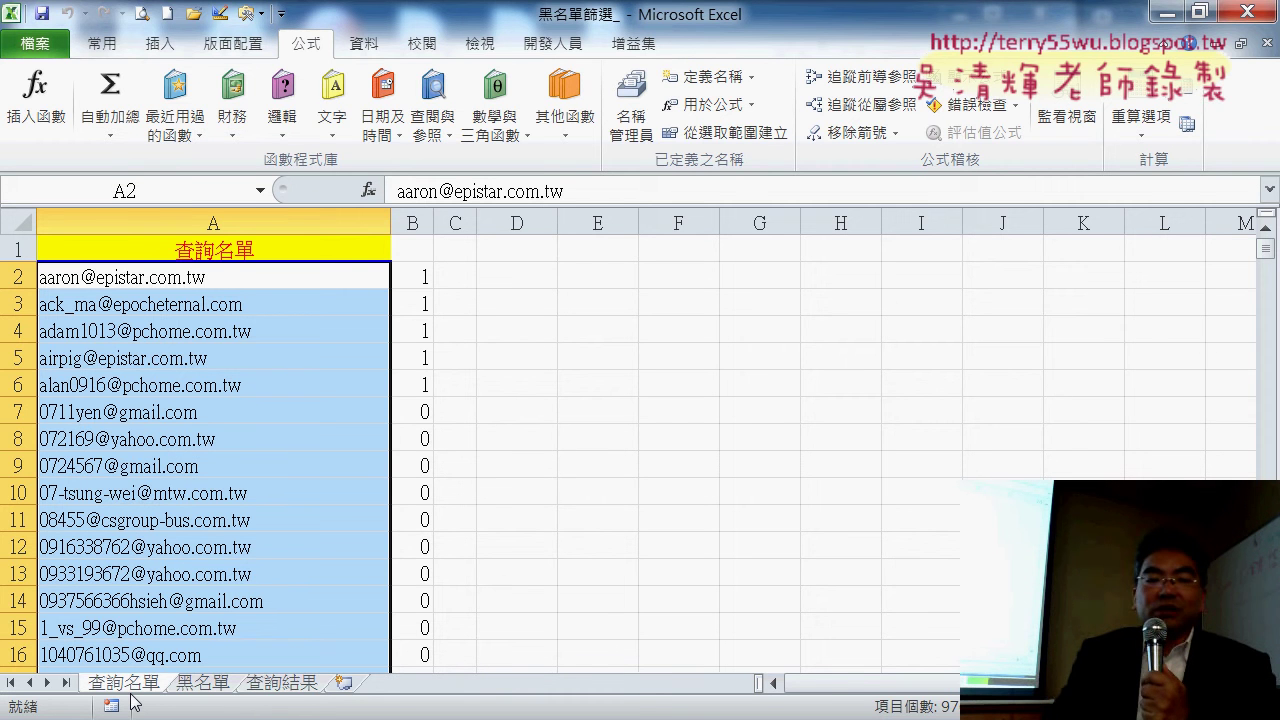
# Step: Copy the macro name 黑名單篩選 from the button's Assign Macro dialog without changing it
pyautogui.click(299, 684)
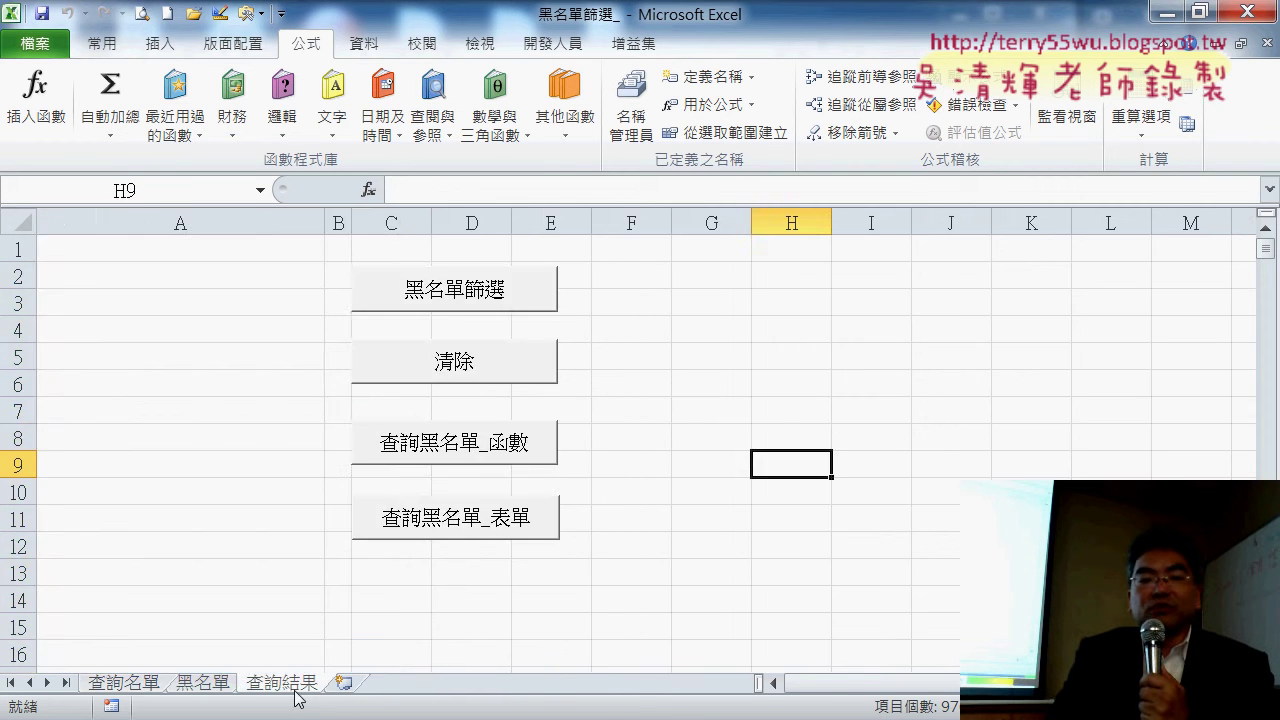
pyautogui.rightClick(478, 290)
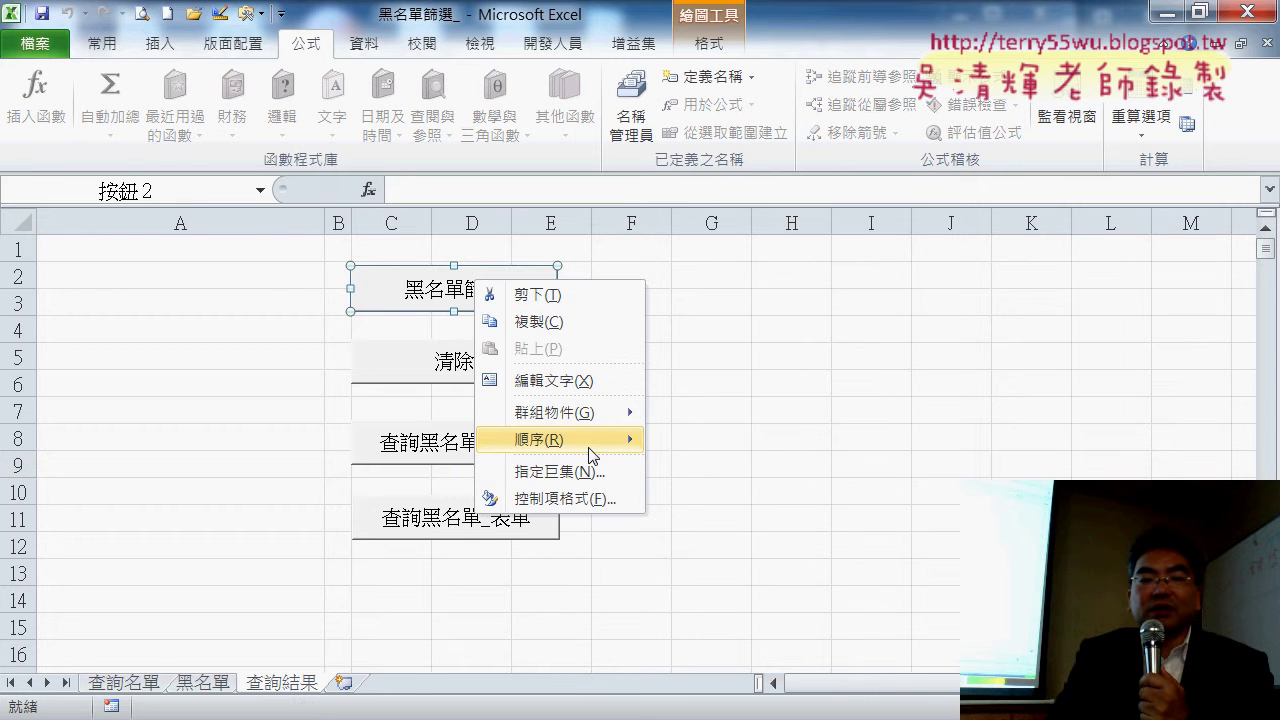
pyautogui.click(586, 465)
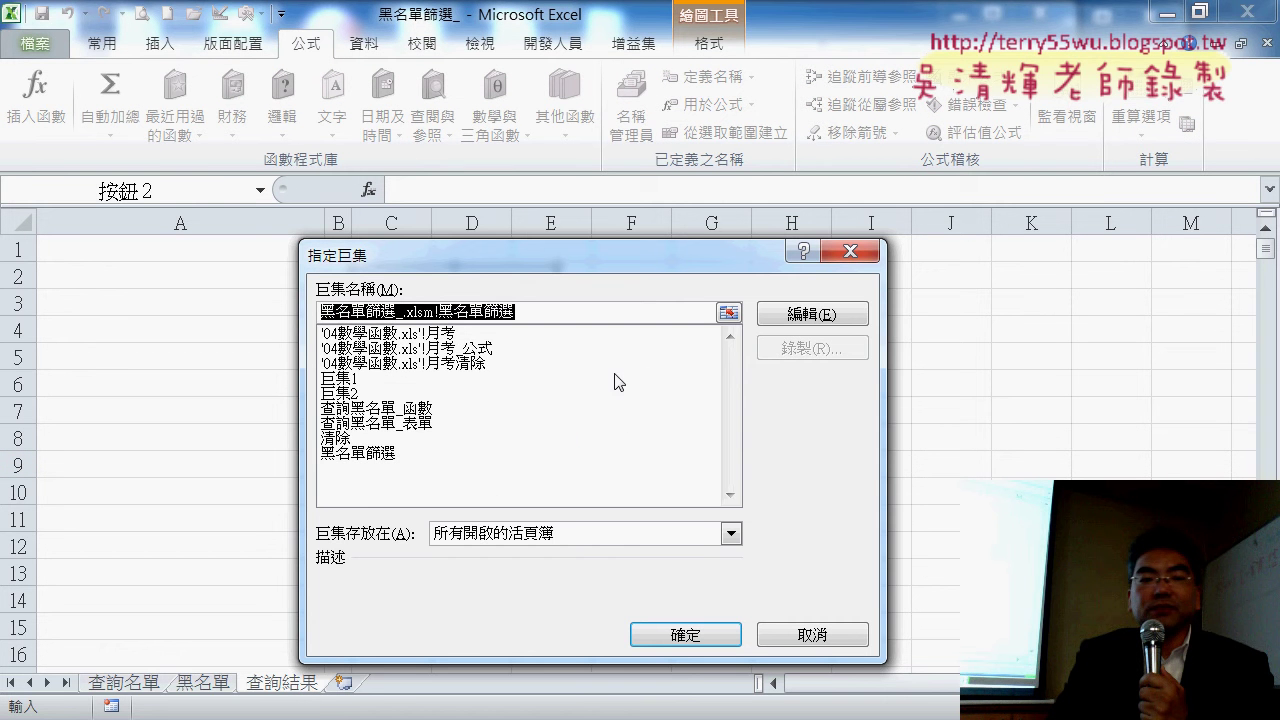
pyautogui.click(385, 460)
pyautogui.moveTo(396, 312); pyautogui.dragTo(302, 320)
pyautogui.hotkey('ctrl', 'c')
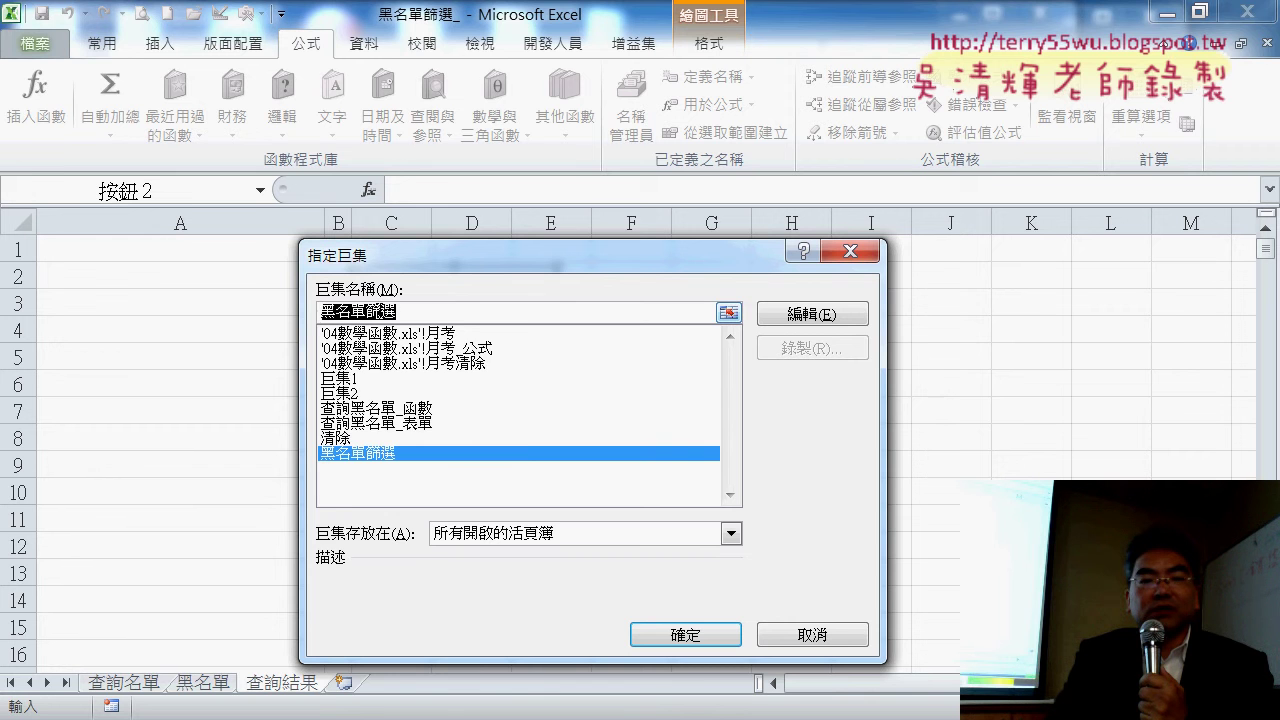
pyautogui.rightClick(378, 312)
pyautogui.click(438, 352)
pyautogui.click(839, 640)
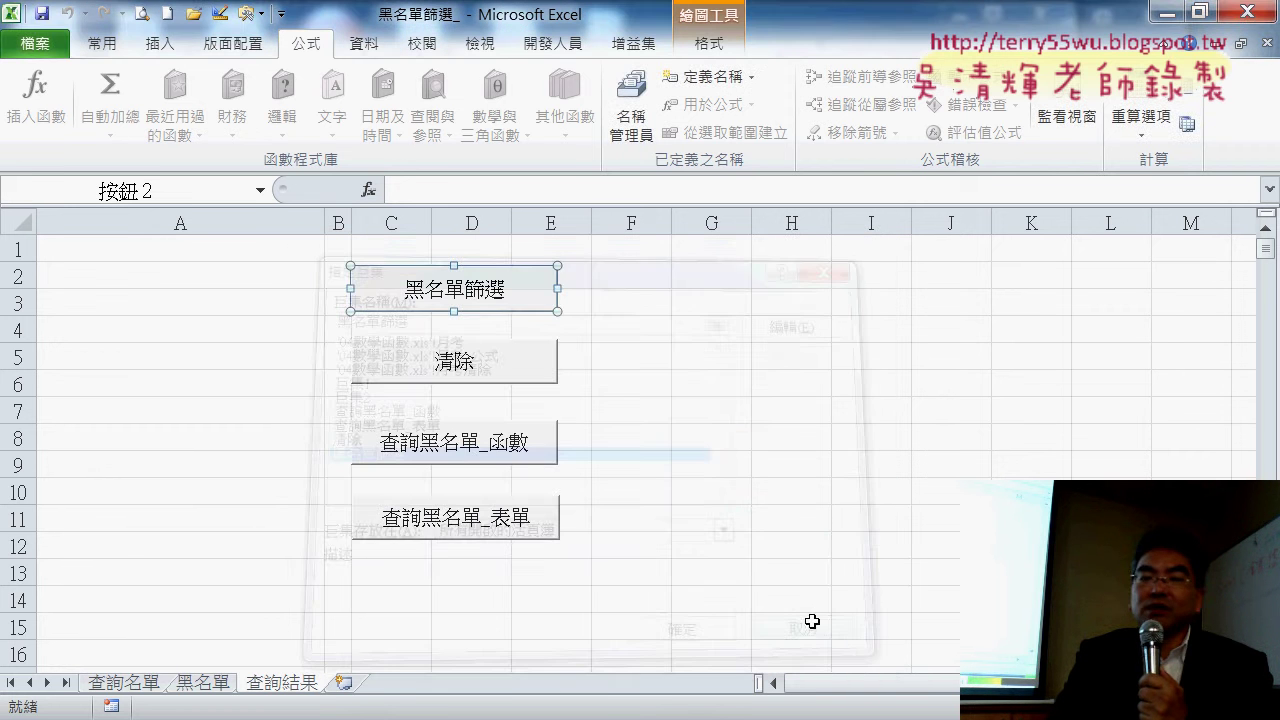
pyautogui.click(709, 486)
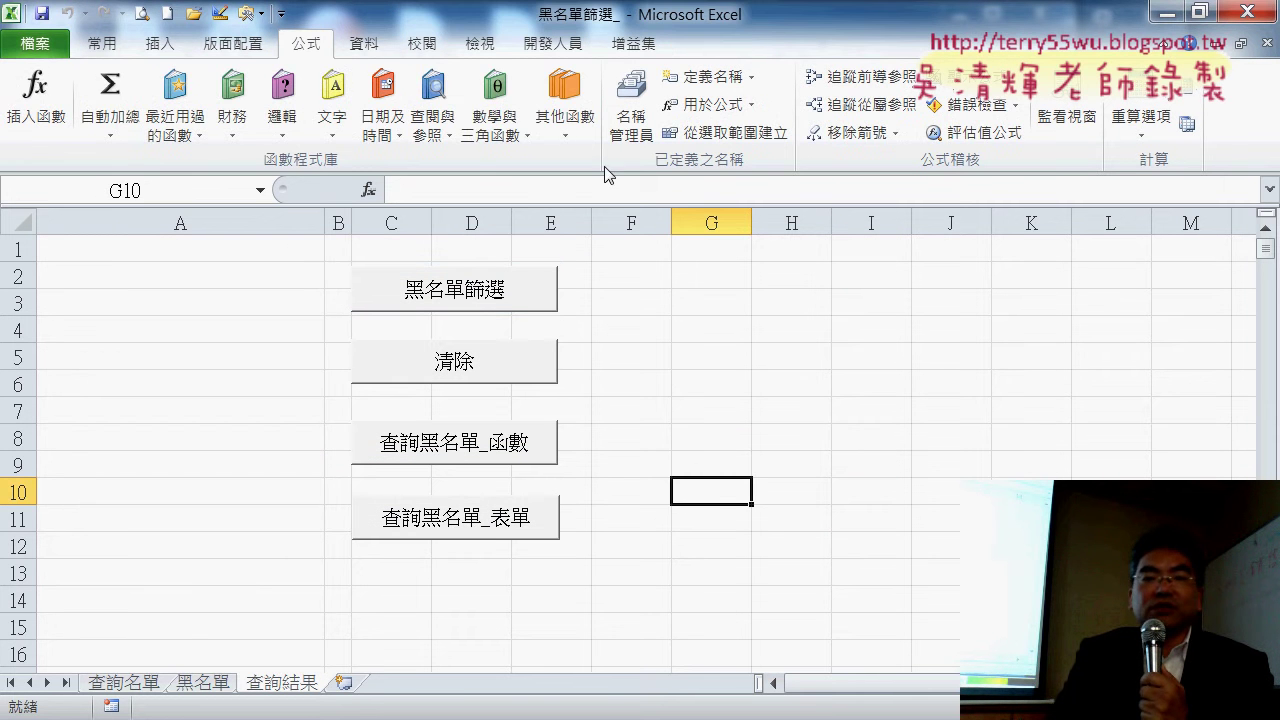
# Step: Start recording a new macro named 黑名單篩選2
pyautogui.click(554, 44)
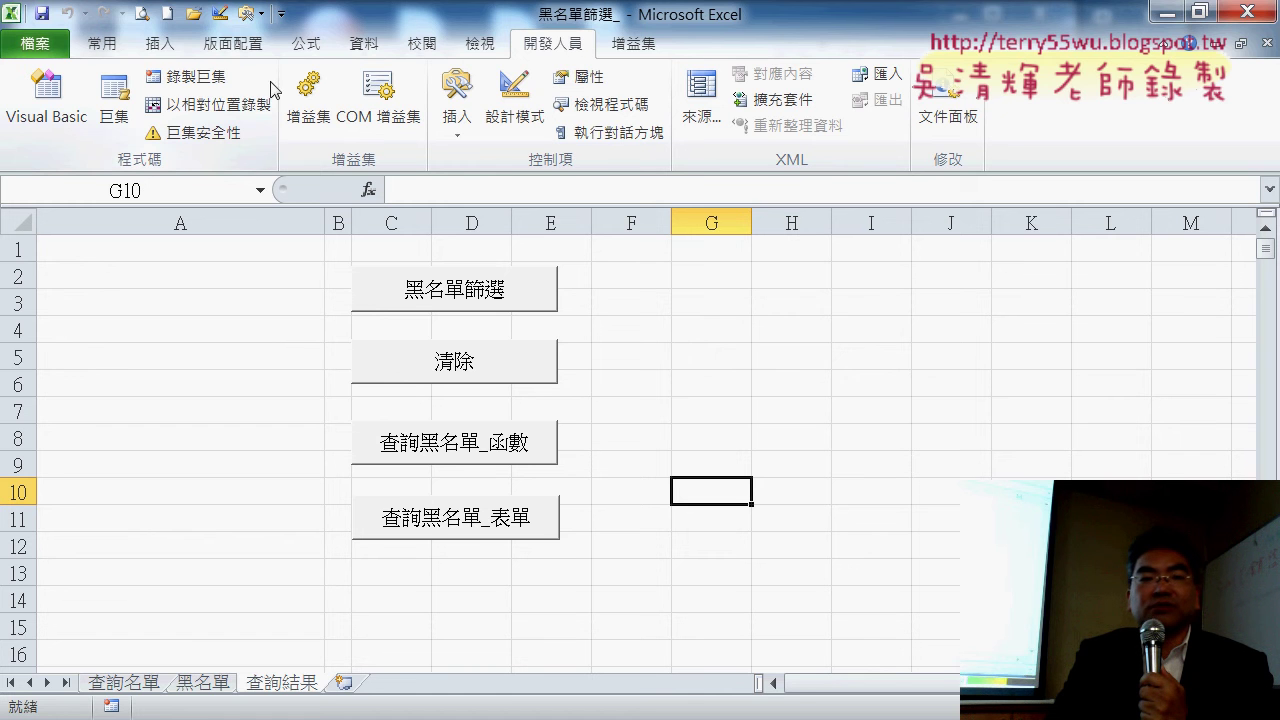
pyautogui.click(185, 76)
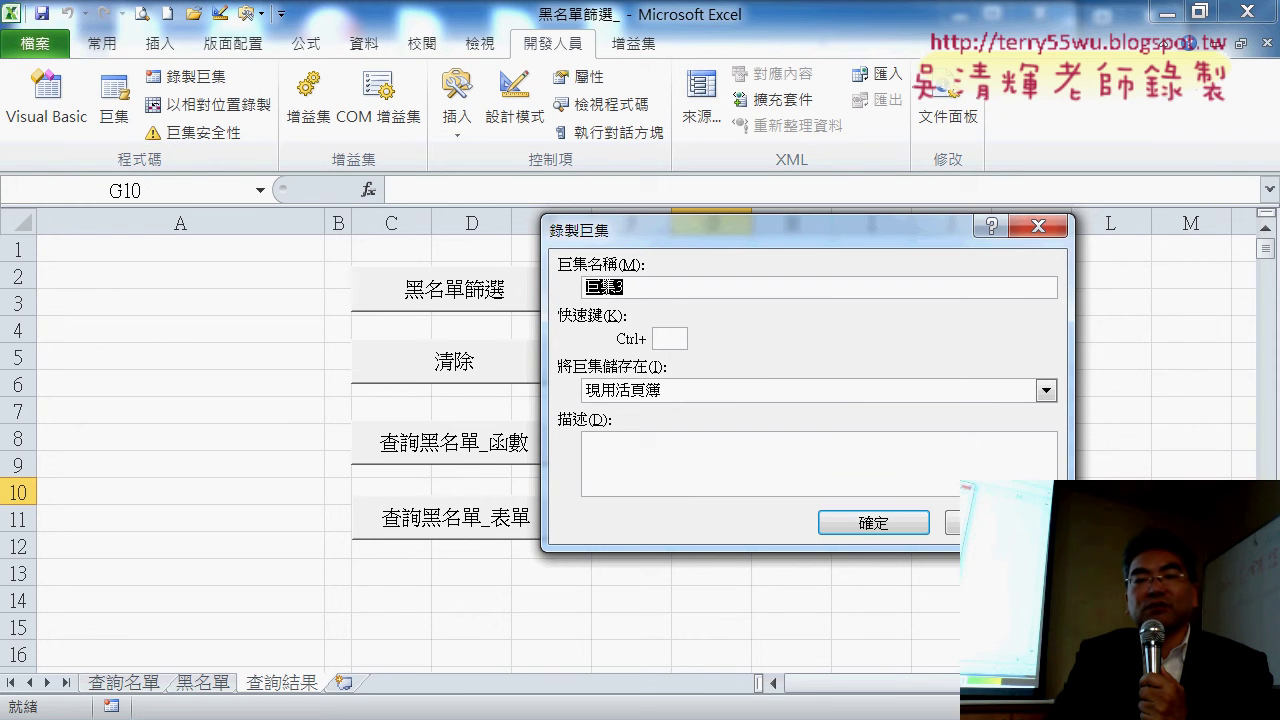
pyautogui.rightClick(627, 290)
pyautogui.click(665, 357)
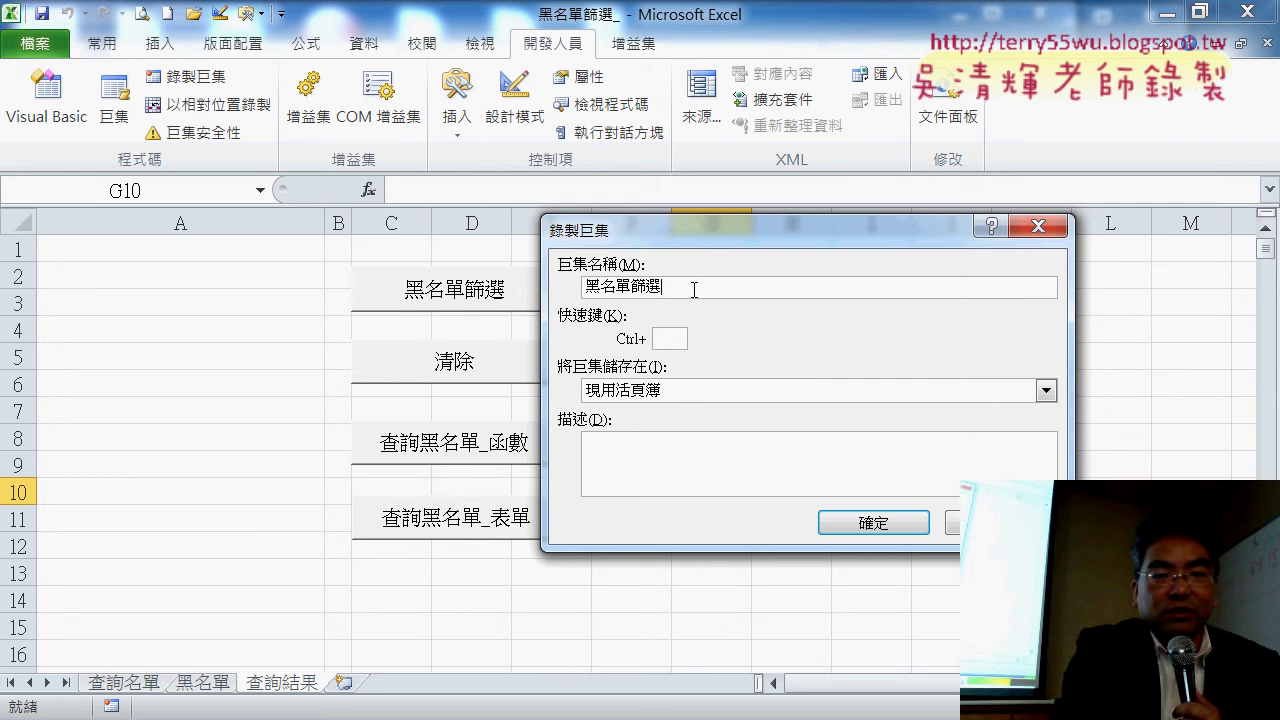
pyautogui.write('2')
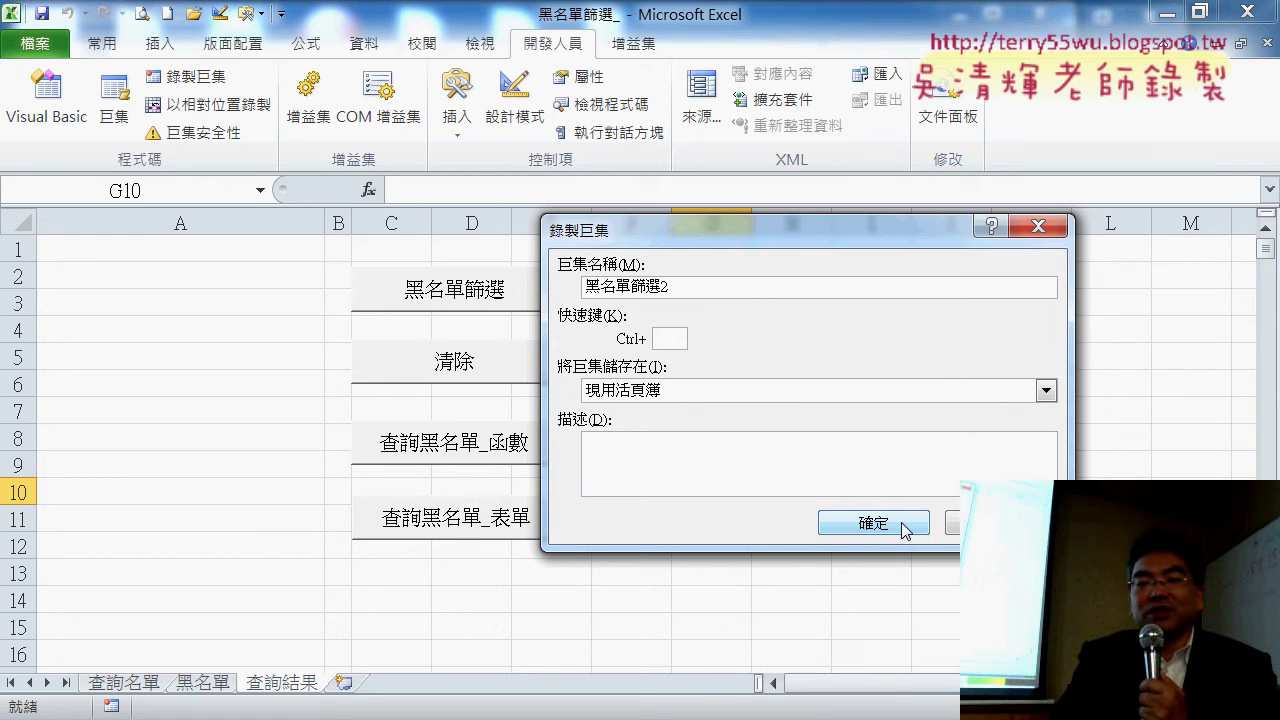
pyautogui.click(903, 525)
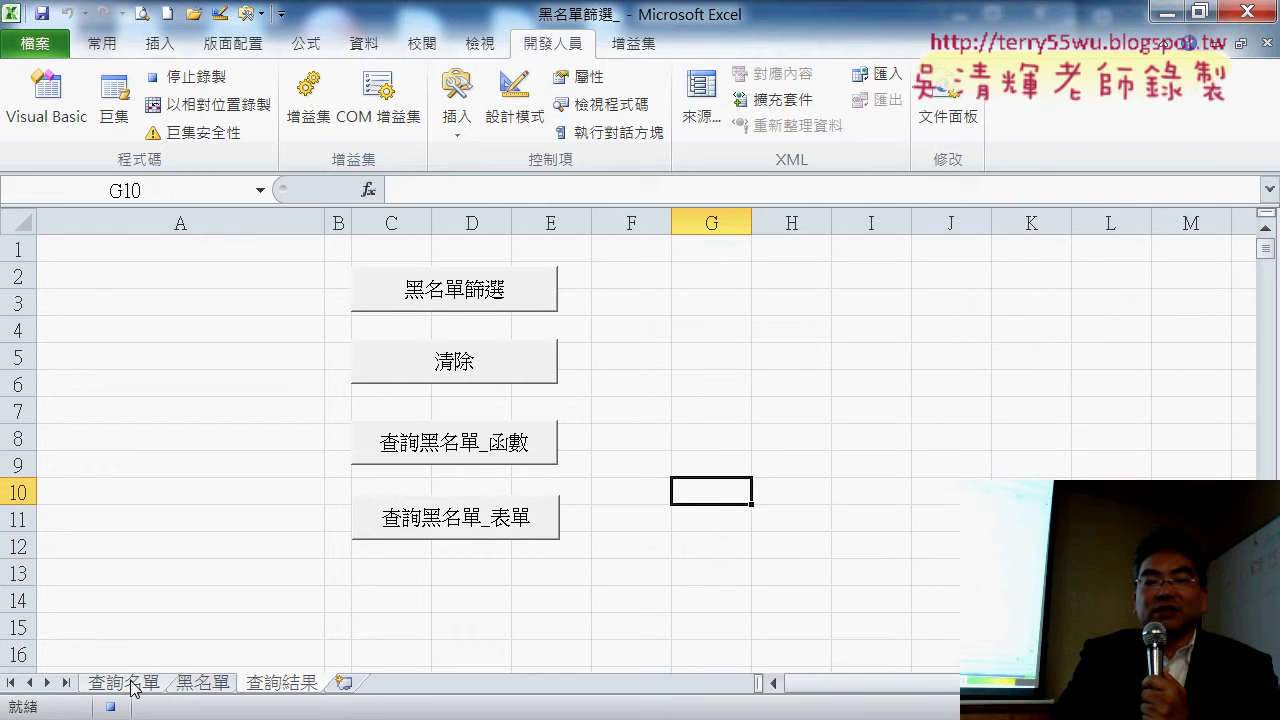
# Step: Re-enter the COUNTIF formula in 查詢名單 cell B2 and fill it down column B
pyautogui.click(133, 686)
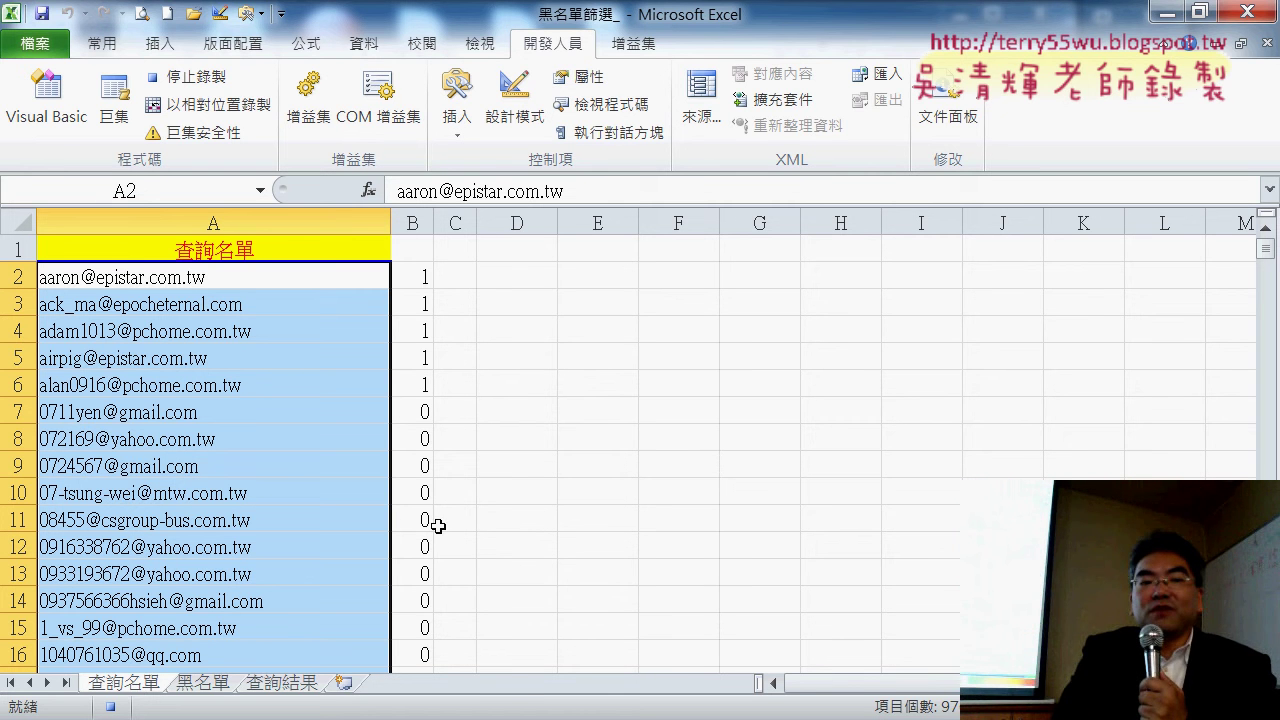
pyautogui.click(410, 279)
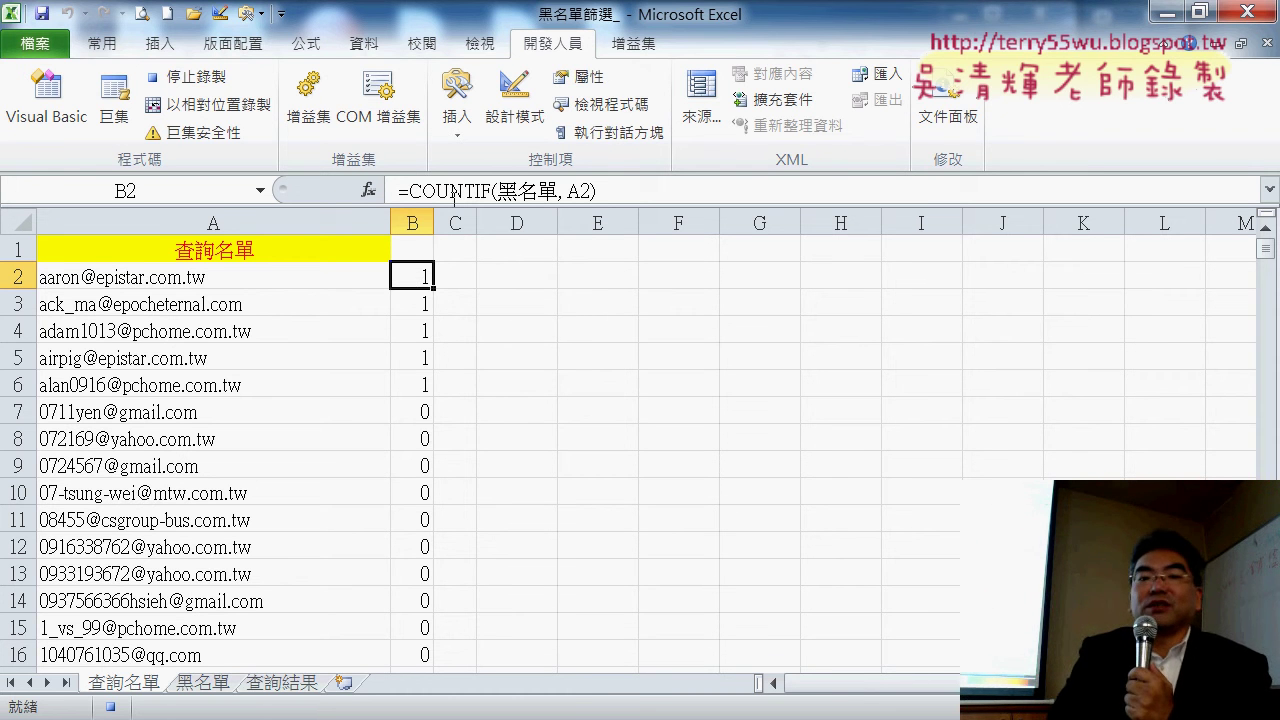
pyautogui.press('F2')
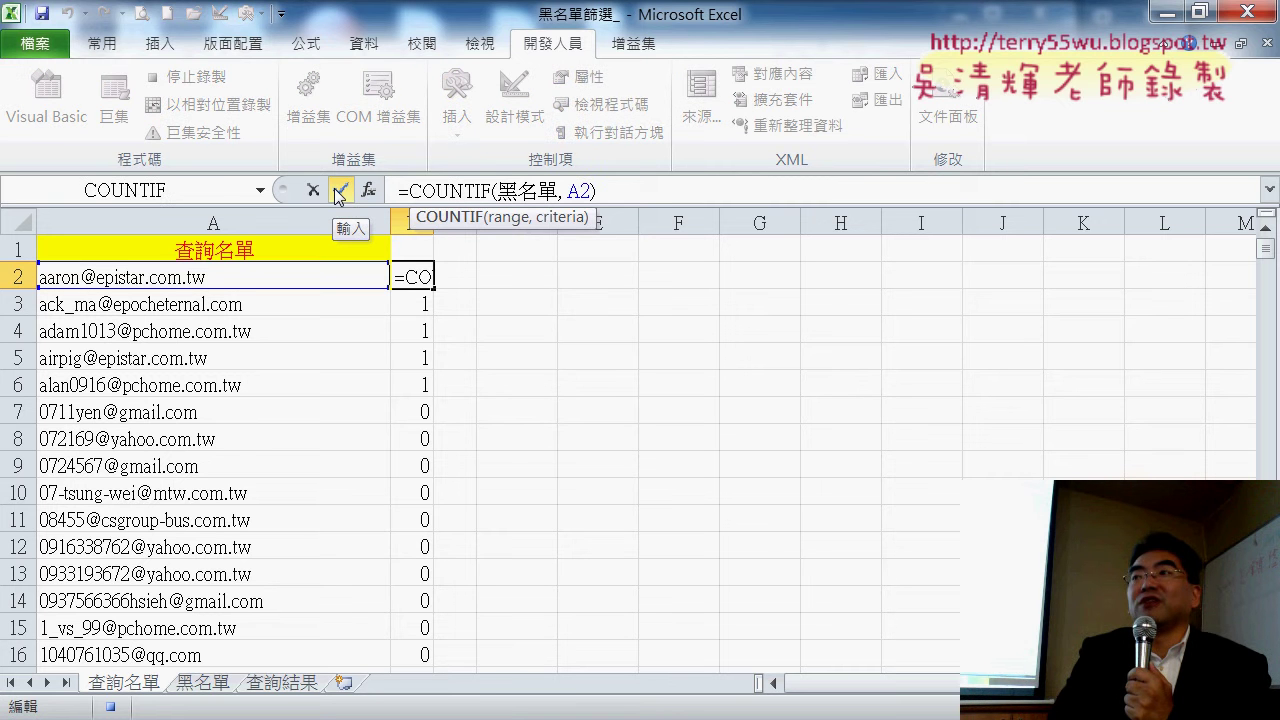
pyautogui.click(339, 194)
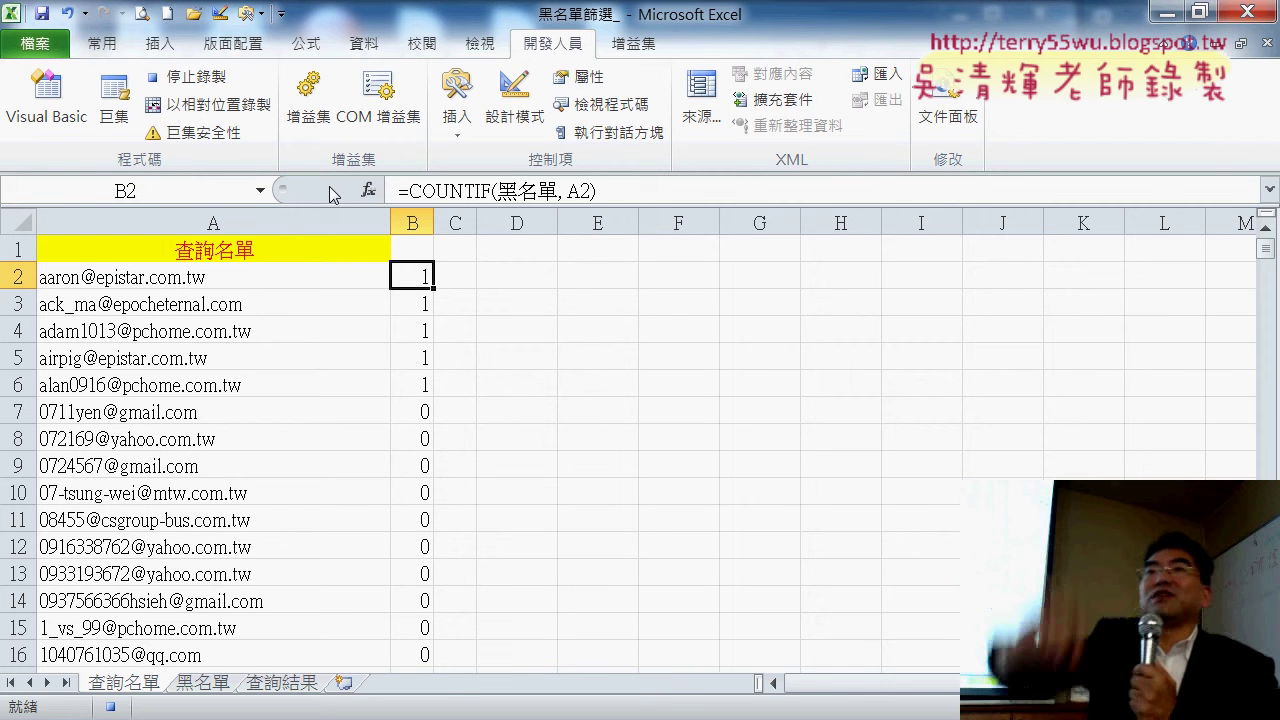
pyautogui.doubleClick(435, 287)
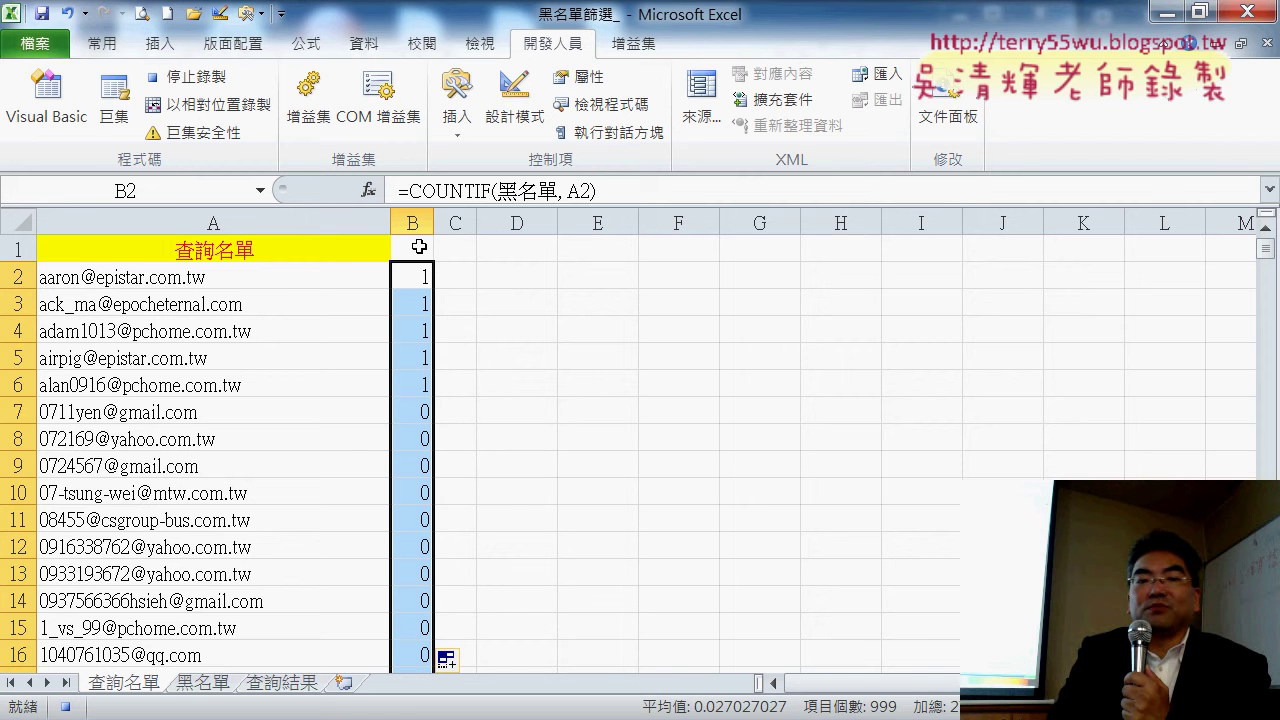
# Step: Filter column B to show only rows marked 1, 27 of 999 records
pyautogui.click(418, 247)
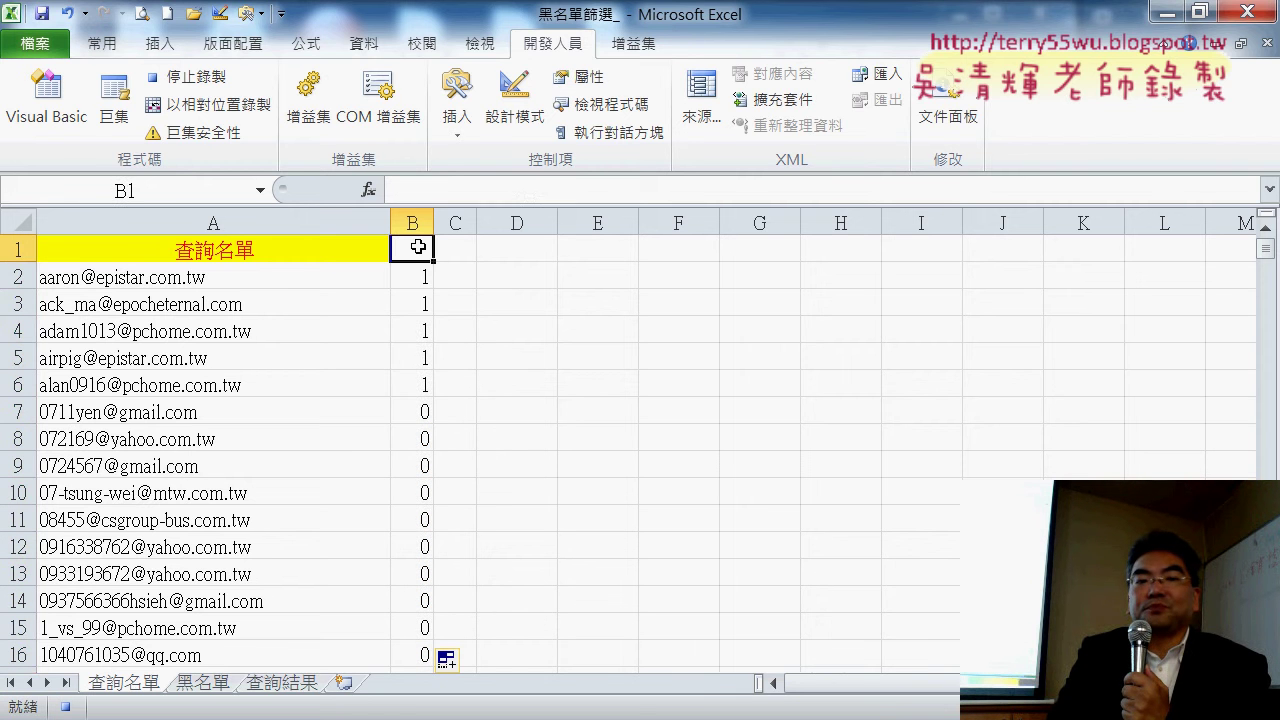
pyautogui.click(362, 44)
pyautogui.click(535, 100)
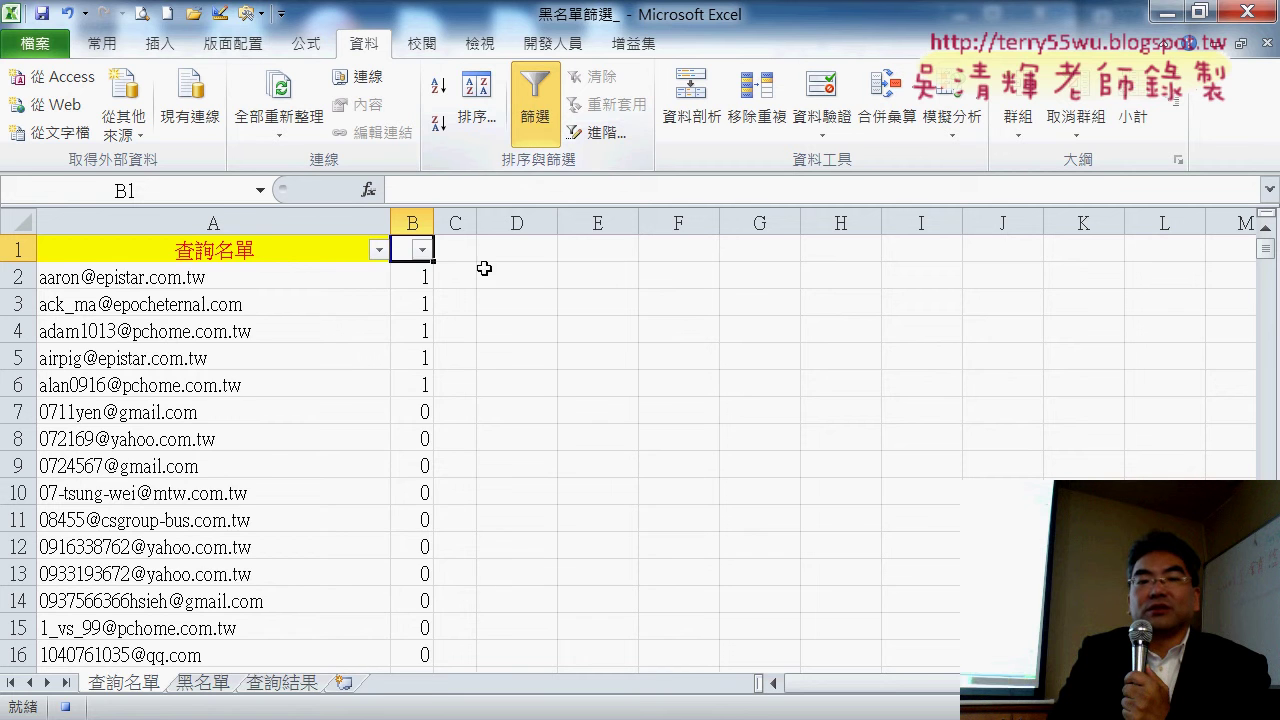
pyautogui.click(422, 250)
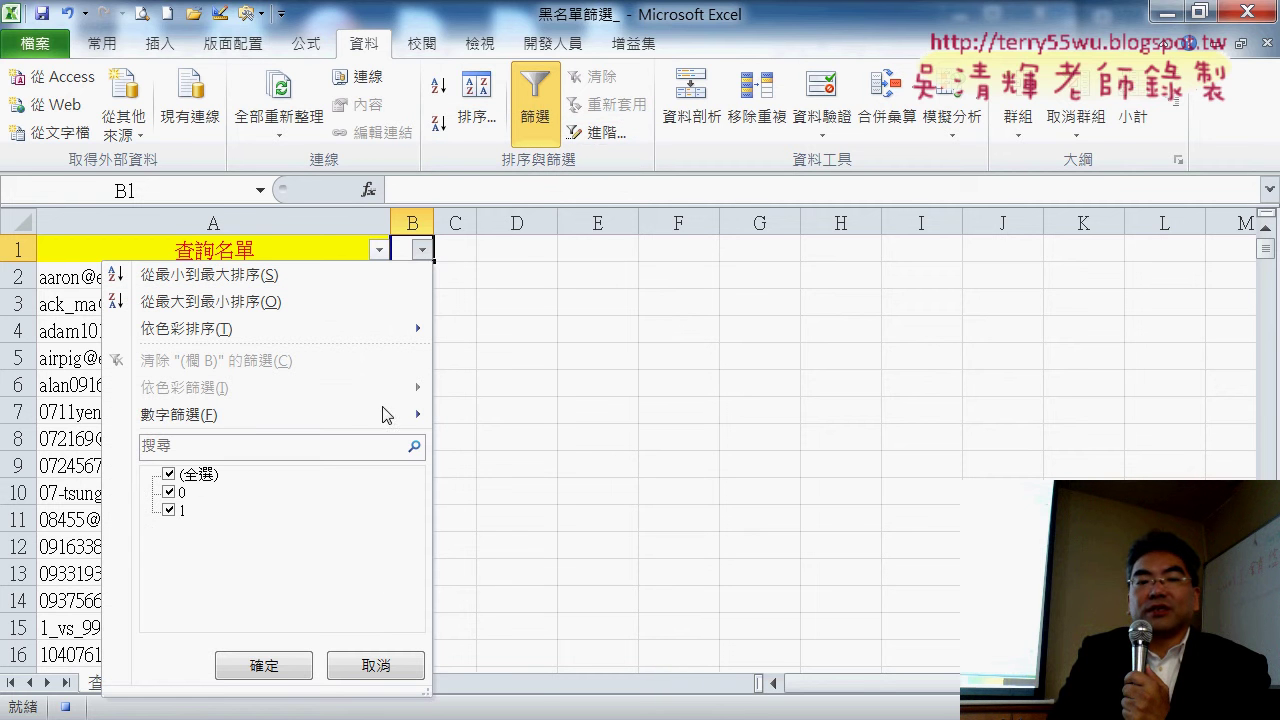
pyautogui.click(169, 474)
pyautogui.click(169, 492)
pyautogui.click(169, 510)
pyautogui.click(169, 494)
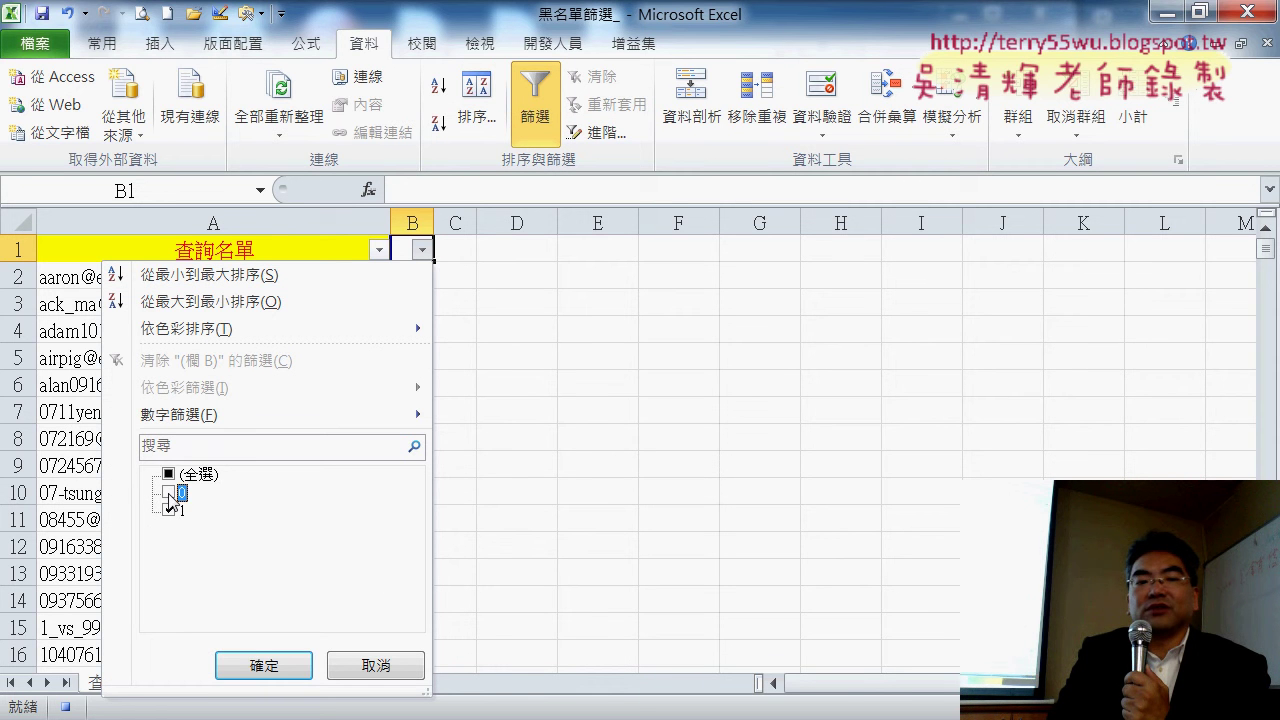
pyautogui.click(264, 666)
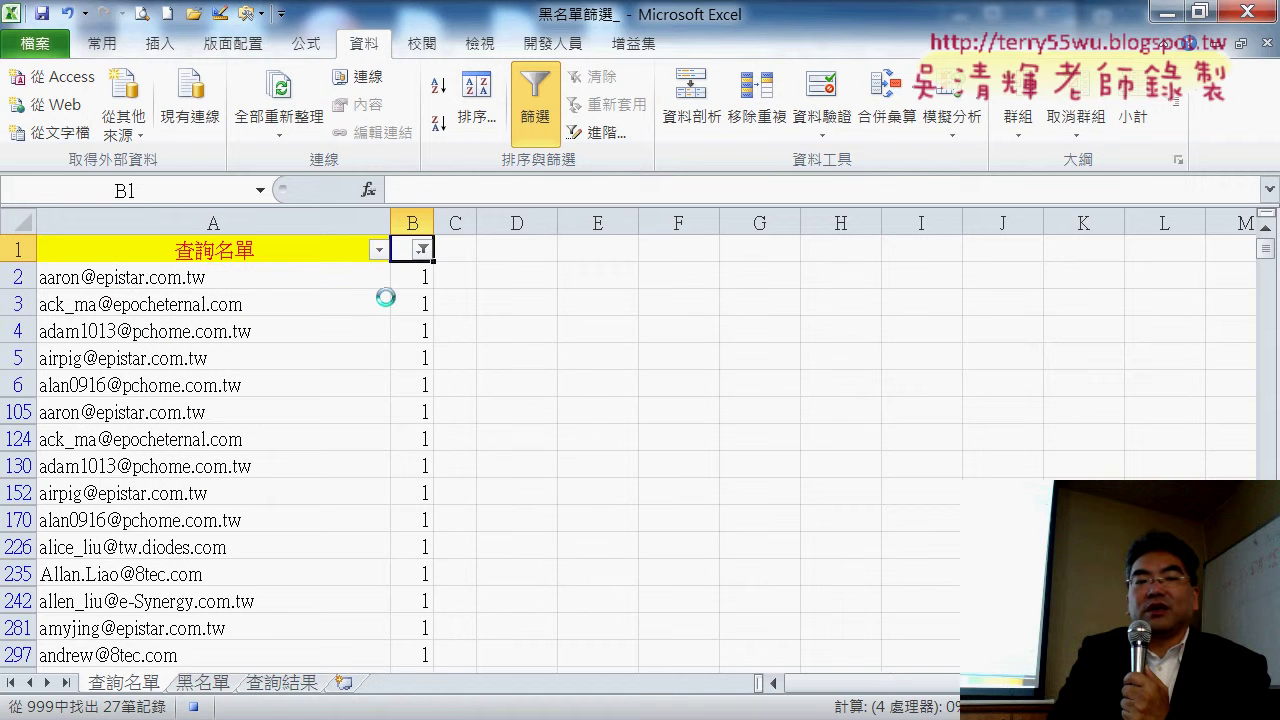
pyautogui.click(318, 276)
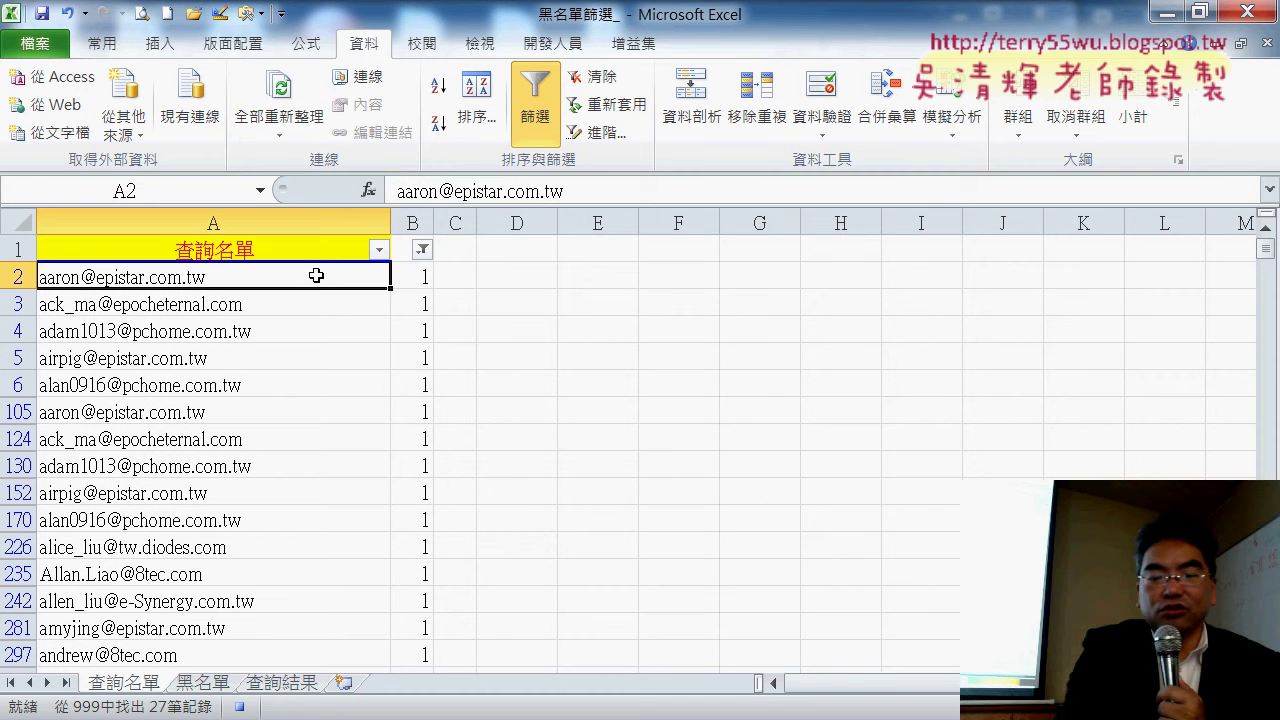
# Step: Paste the filtered emails into 查詢結果 cell A1 and stop the macro recording
pyautogui.hotkey('ctrl', 'shift', 'Down')
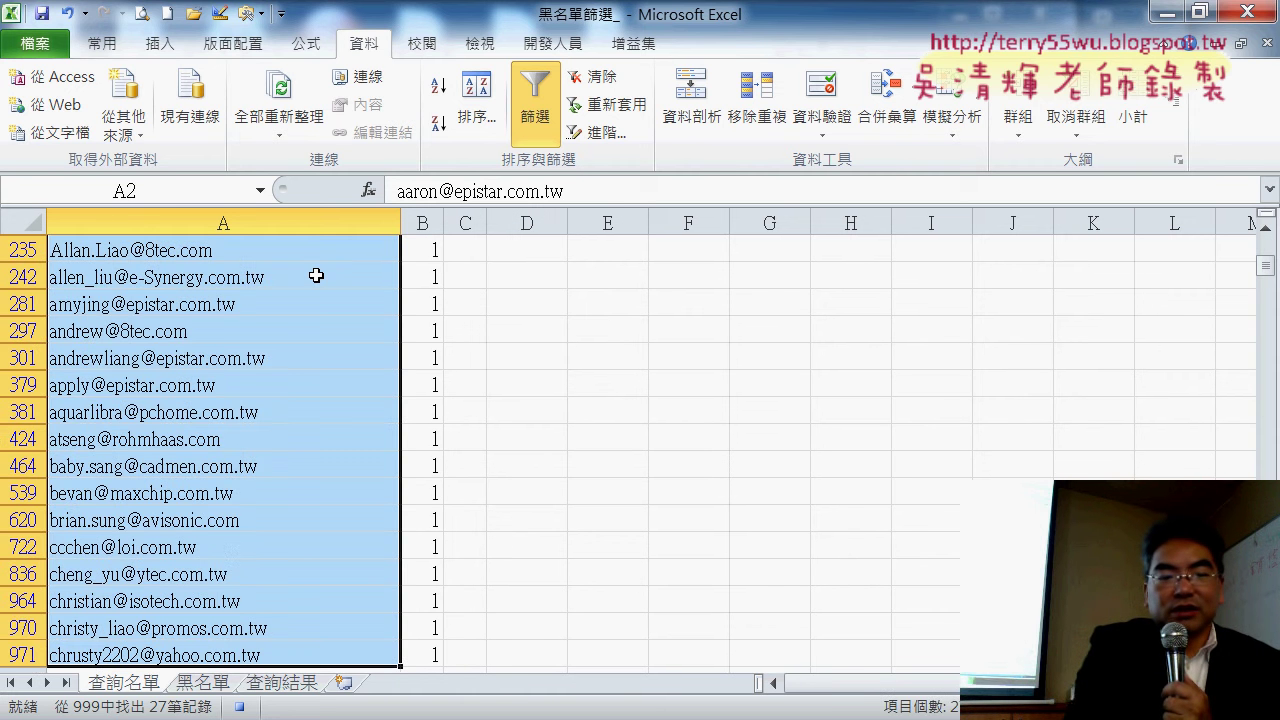
pyautogui.hotkey('ctrl', 'c')
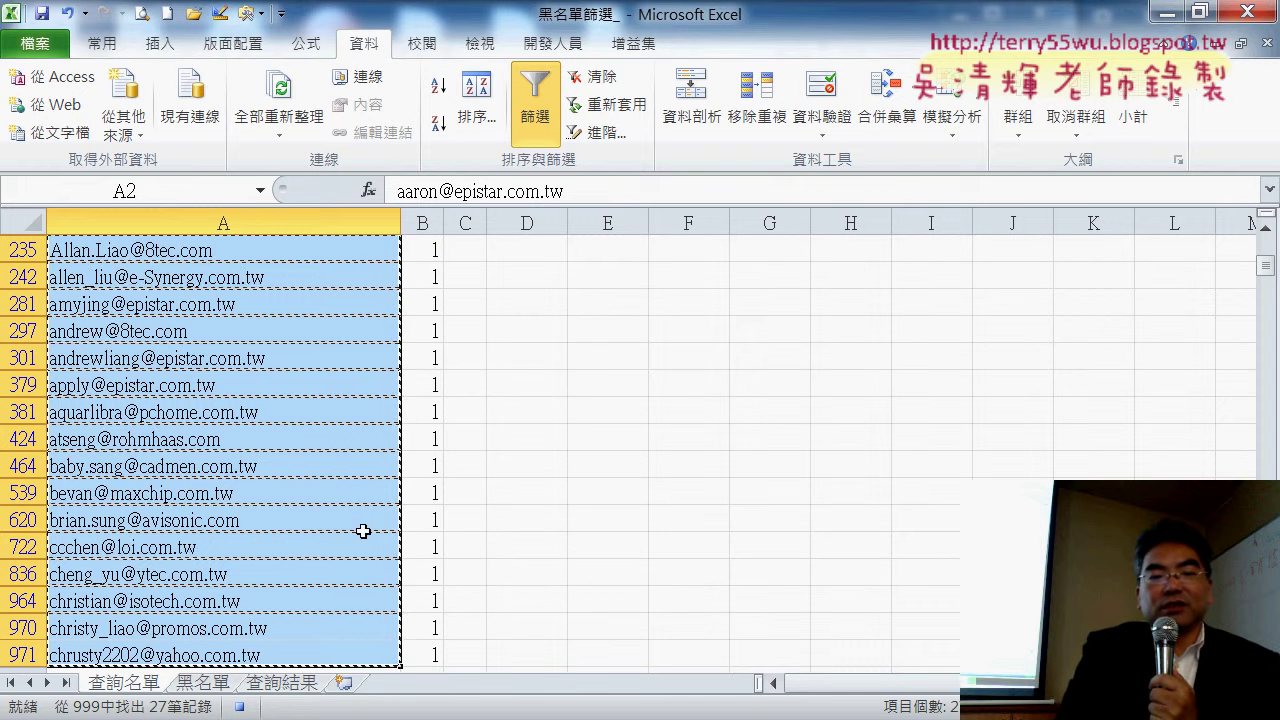
pyautogui.click(295, 685)
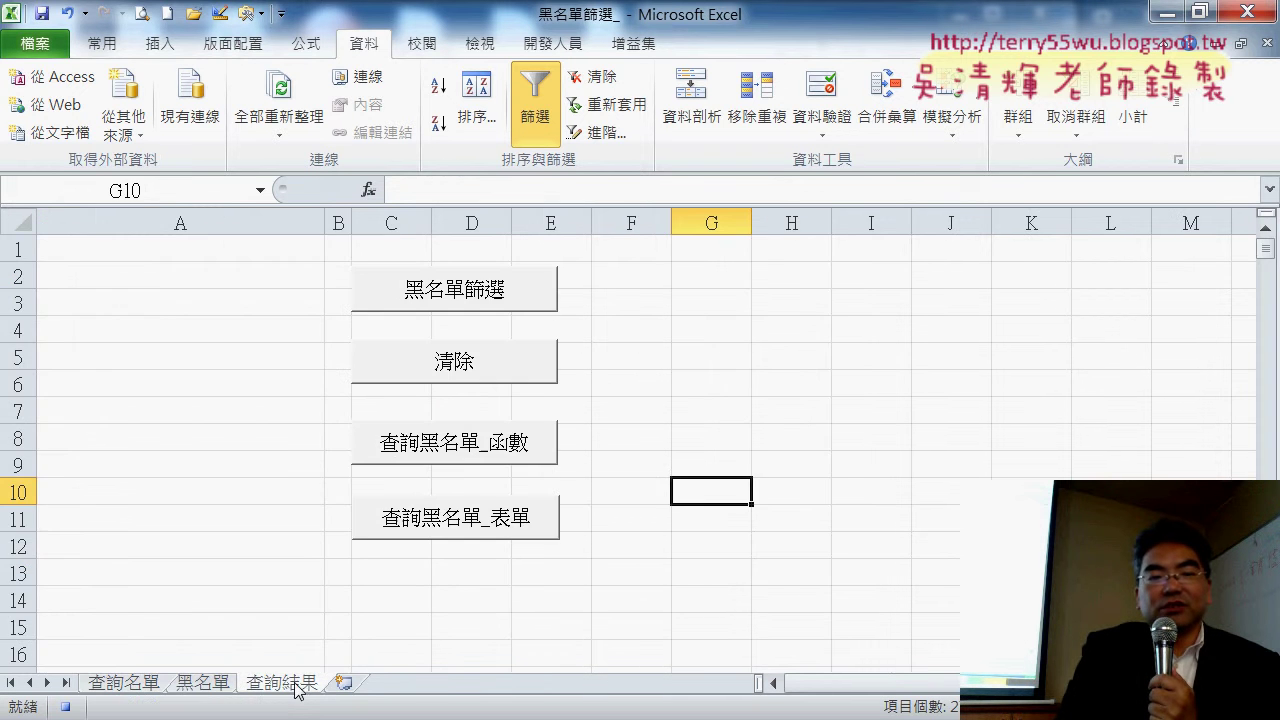
pyautogui.click(232, 247)
pyautogui.hotkey('ctrl', 'v')
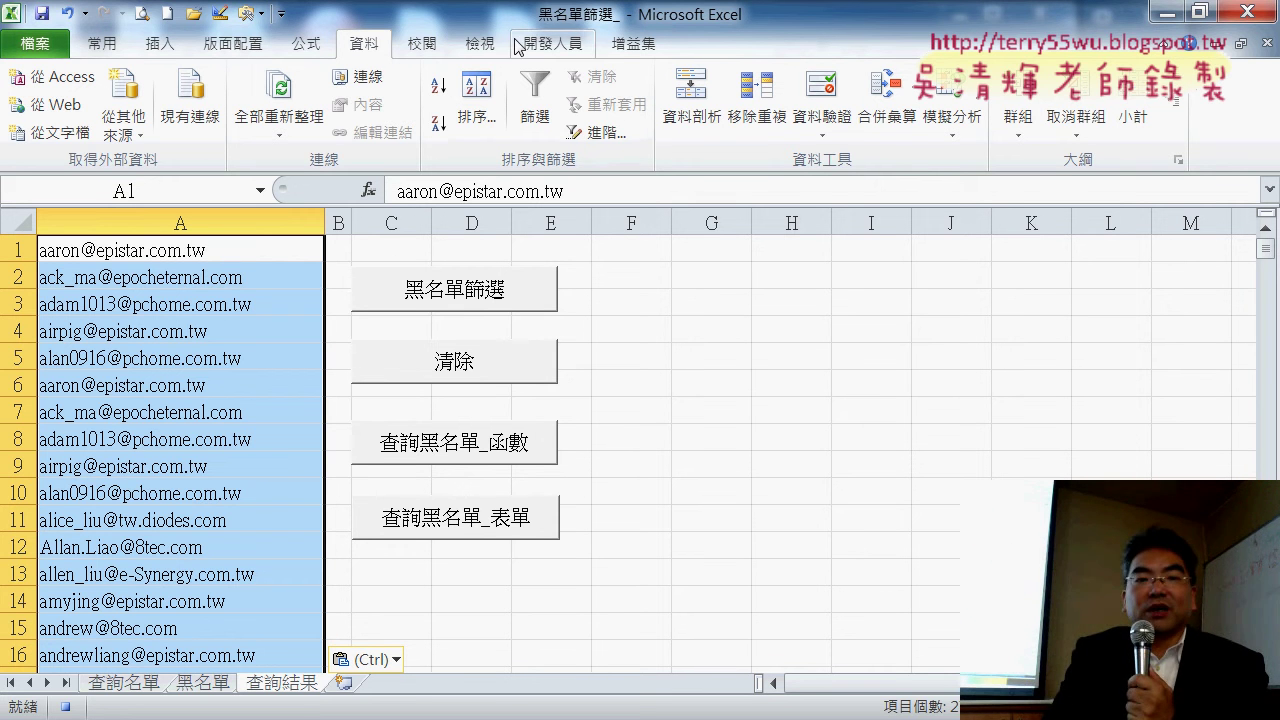
pyautogui.click(553, 45)
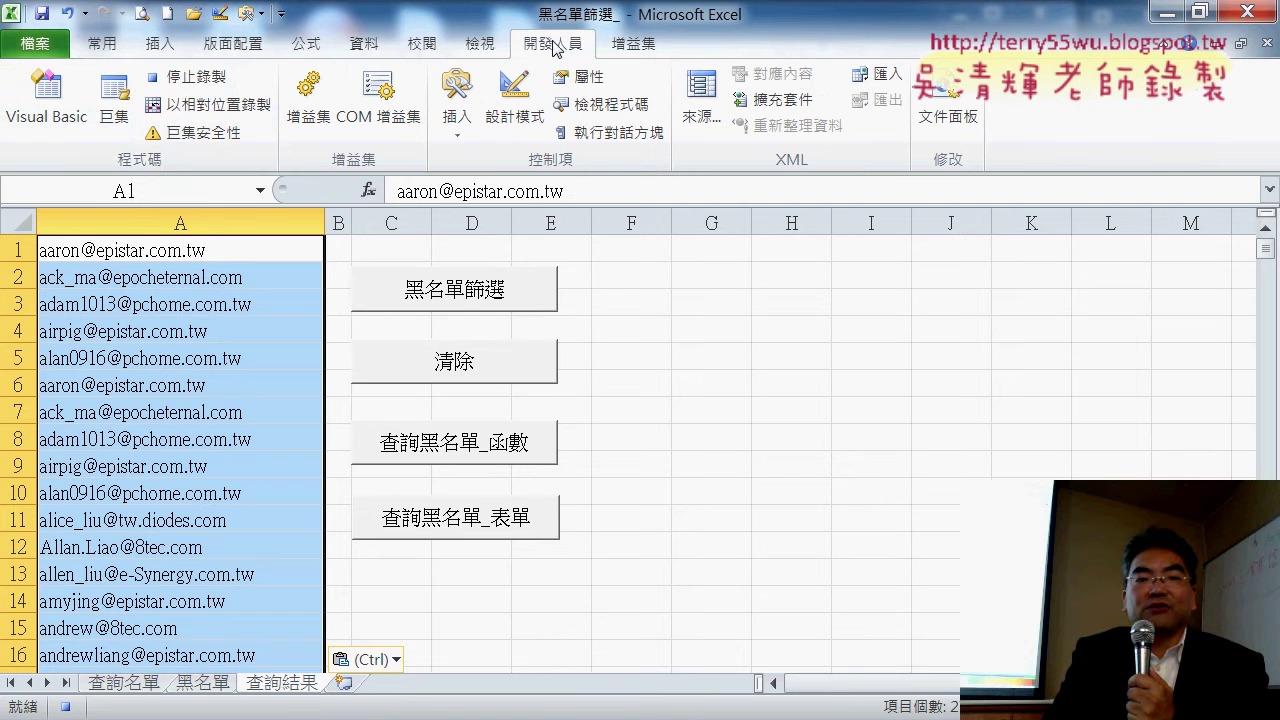
pyautogui.click(183, 80)
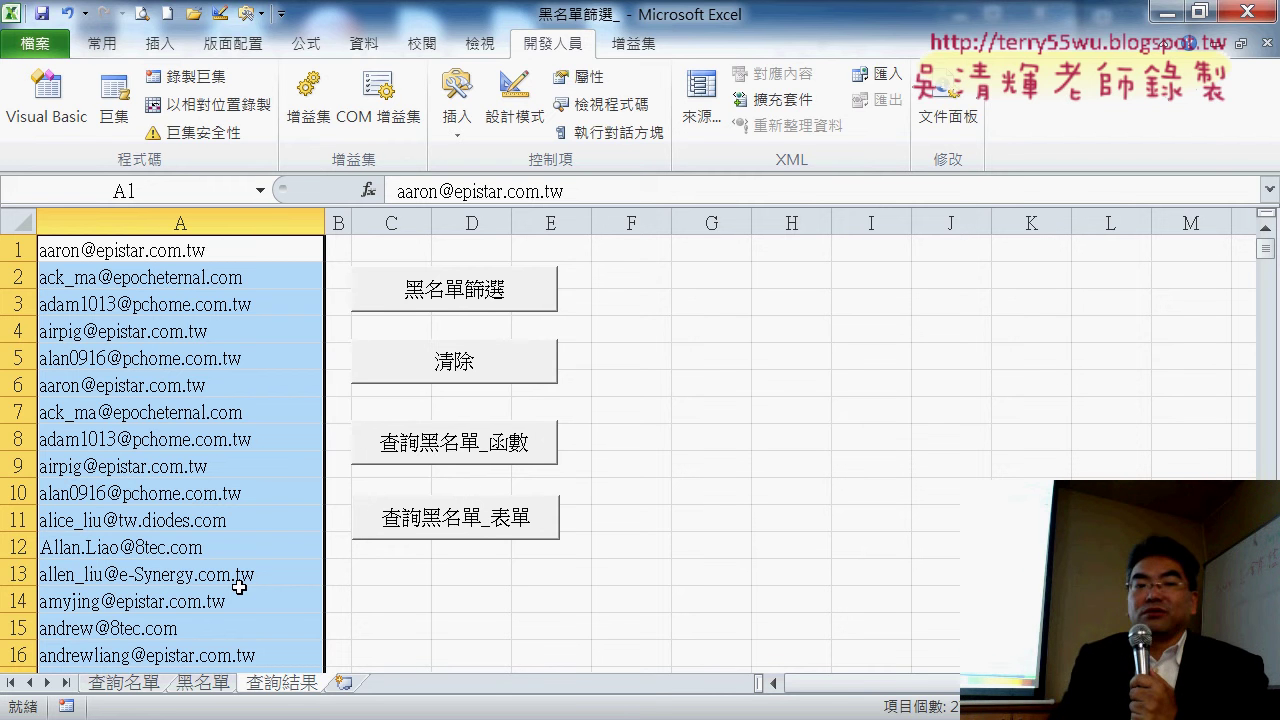
# Step: Clear column A with the 清除 button and view the 黑名單篩選 button's macro code
pyautogui.click(680, 380)
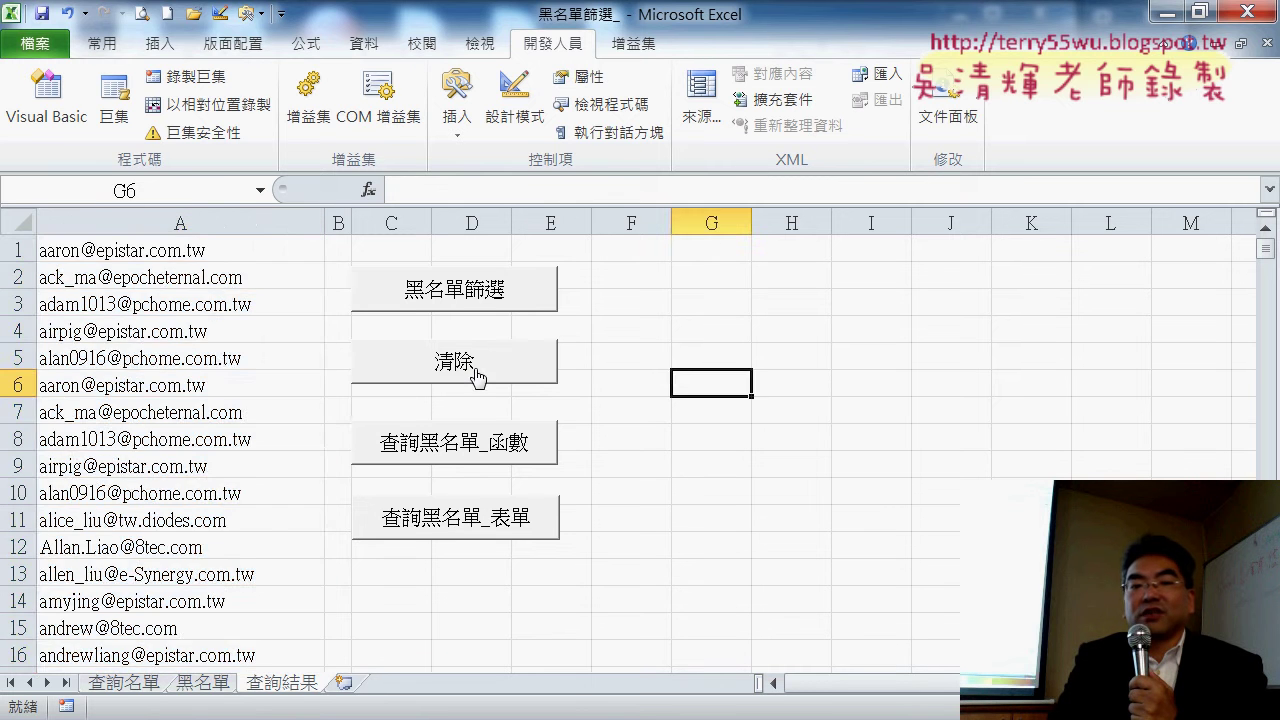
pyautogui.click(476, 377)
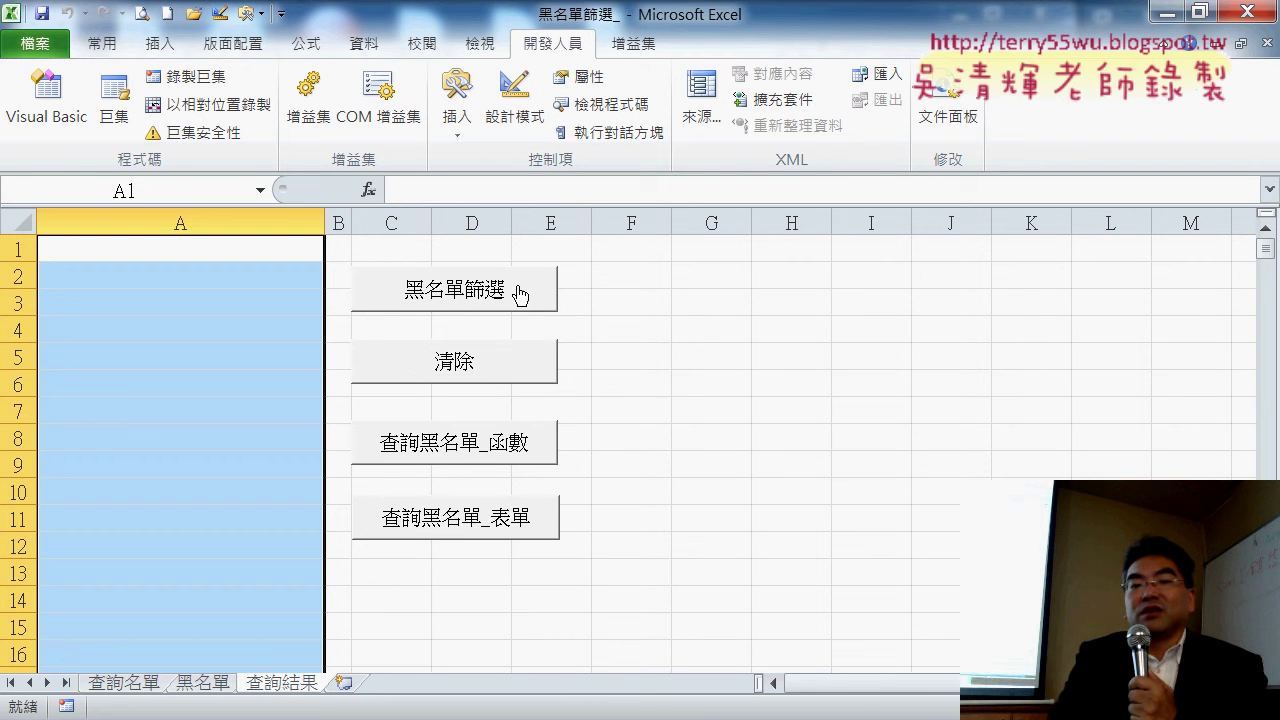
pyautogui.rightClick(519, 294)
pyautogui.click(624, 475)
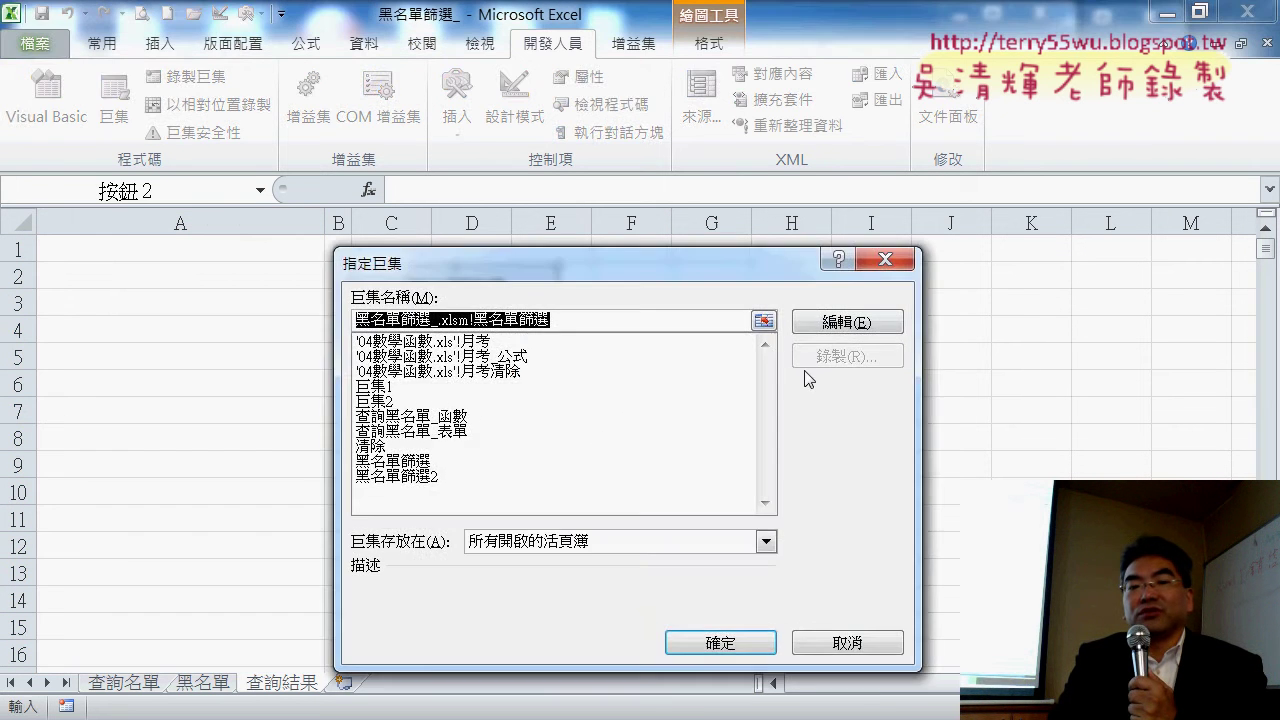
pyautogui.click(845, 322)
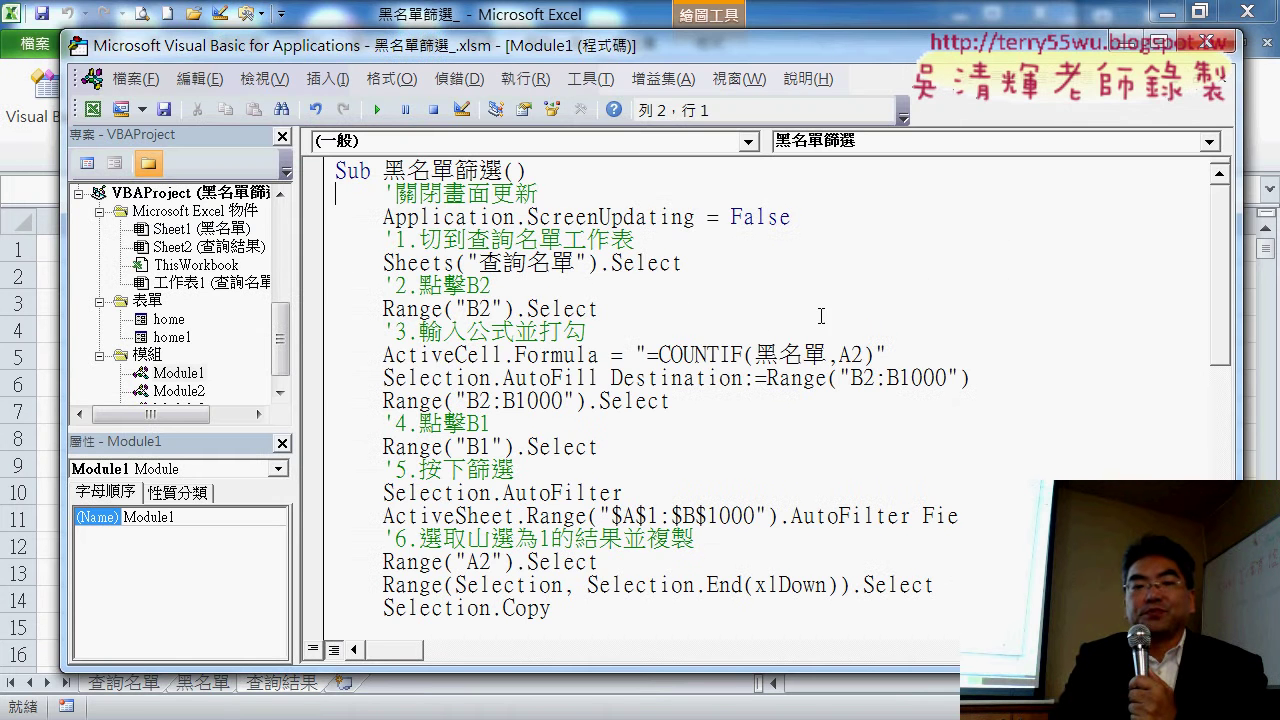
pyautogui.click(1207, 42)
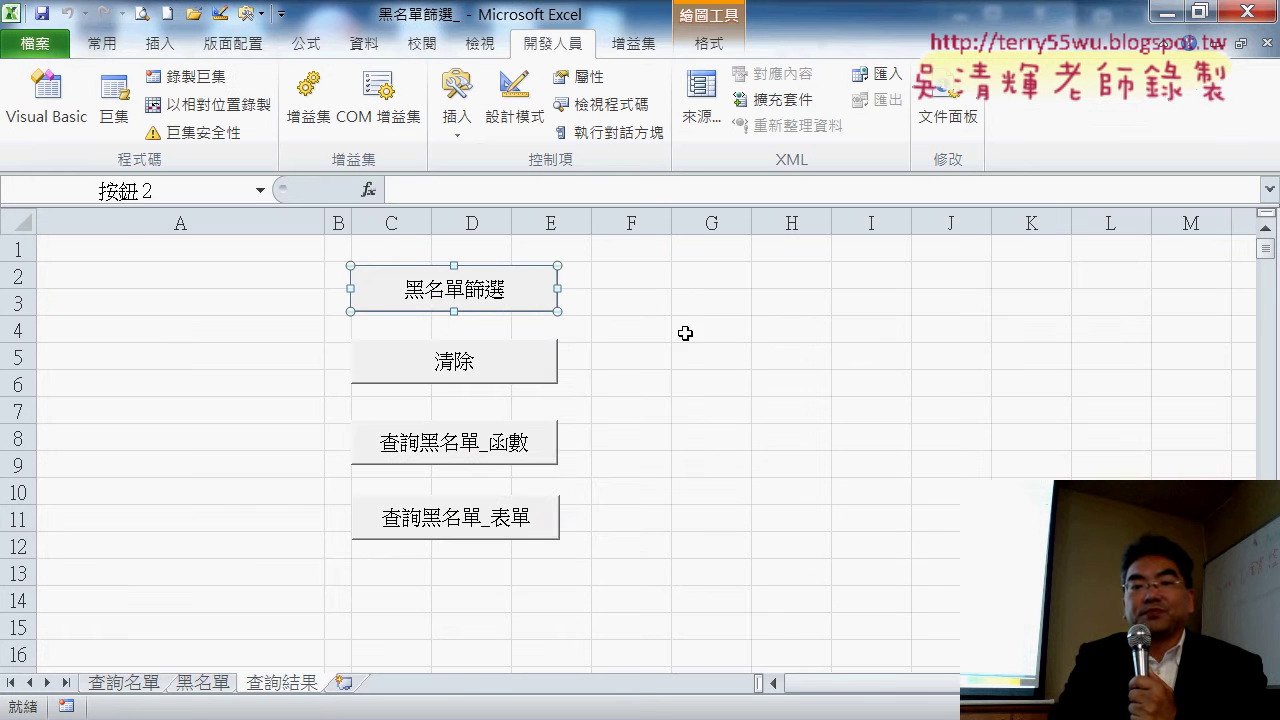
# Step: Reassign the 黑名單篩選 button to run the 黑名單篩選2 macro
pyautogui.rightClick(520, 294)
pyautogui.click(594, 490)
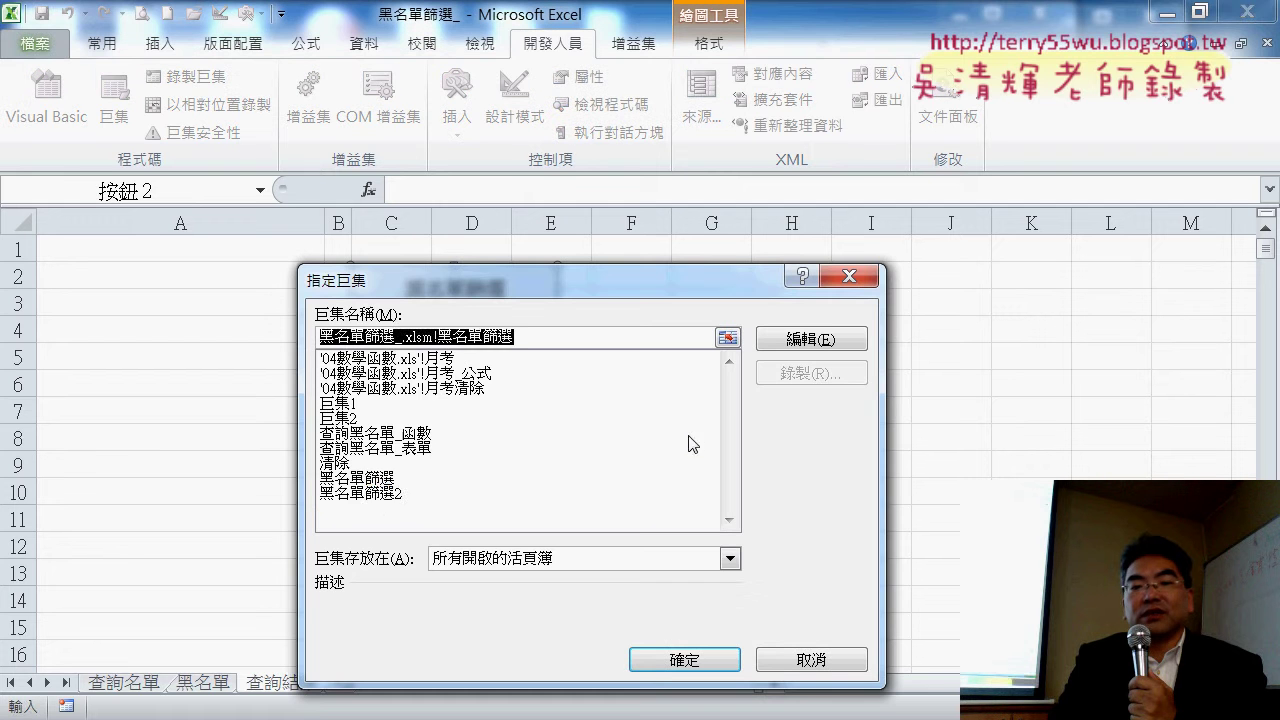
pyautogui.click(396, 496)
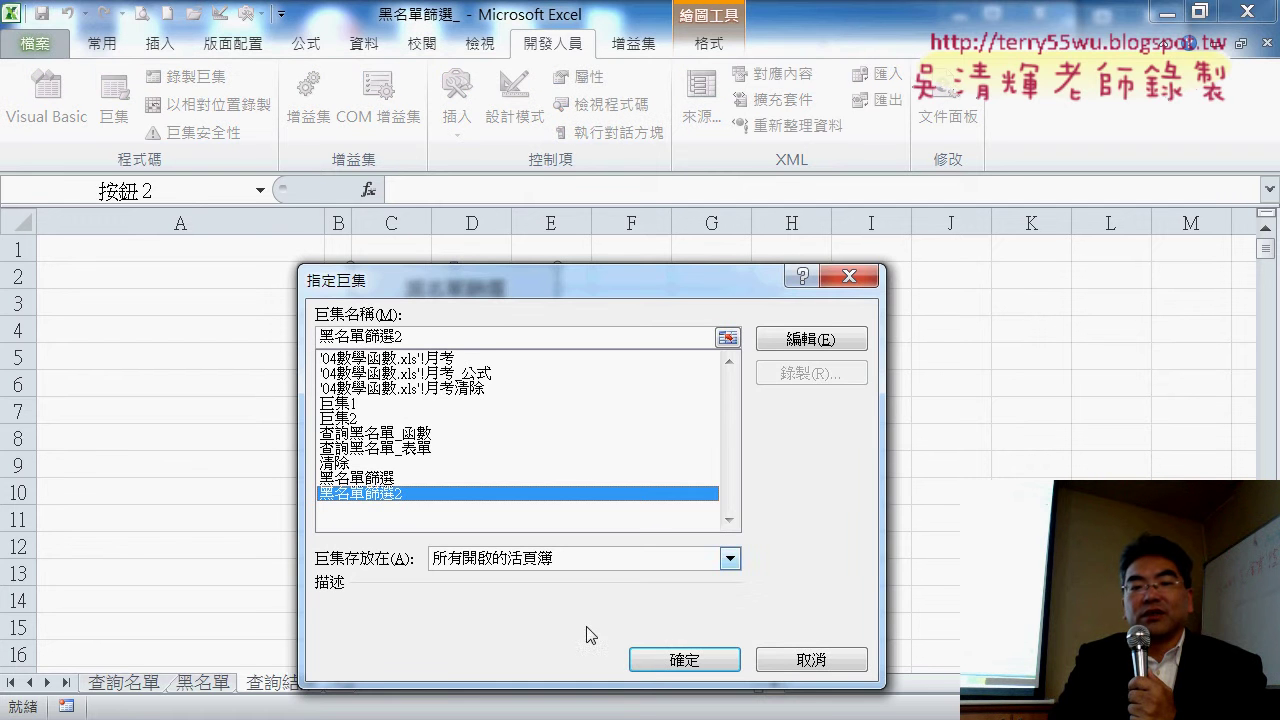
pyautogui.click(677, 660)
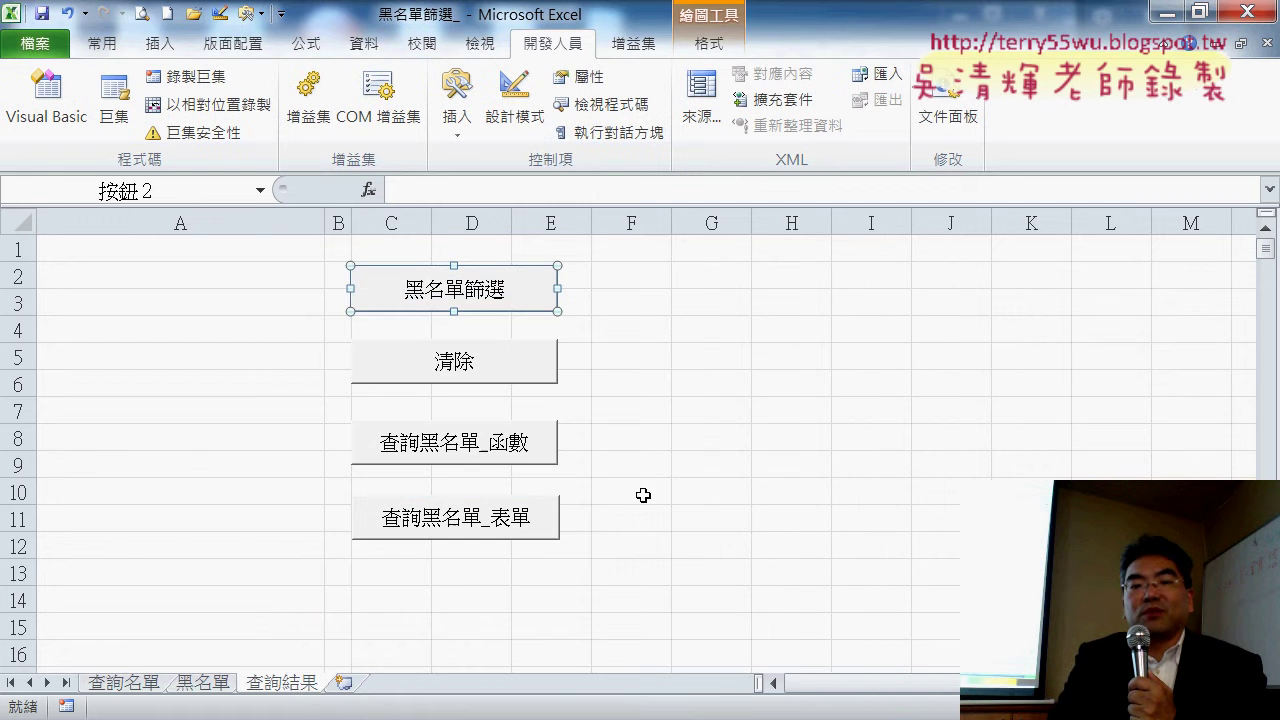
# Step: Open 黑名單篩選2 in the VBA editor and delete the comment lines under its Sub line
pyautogui.click(114, 105)
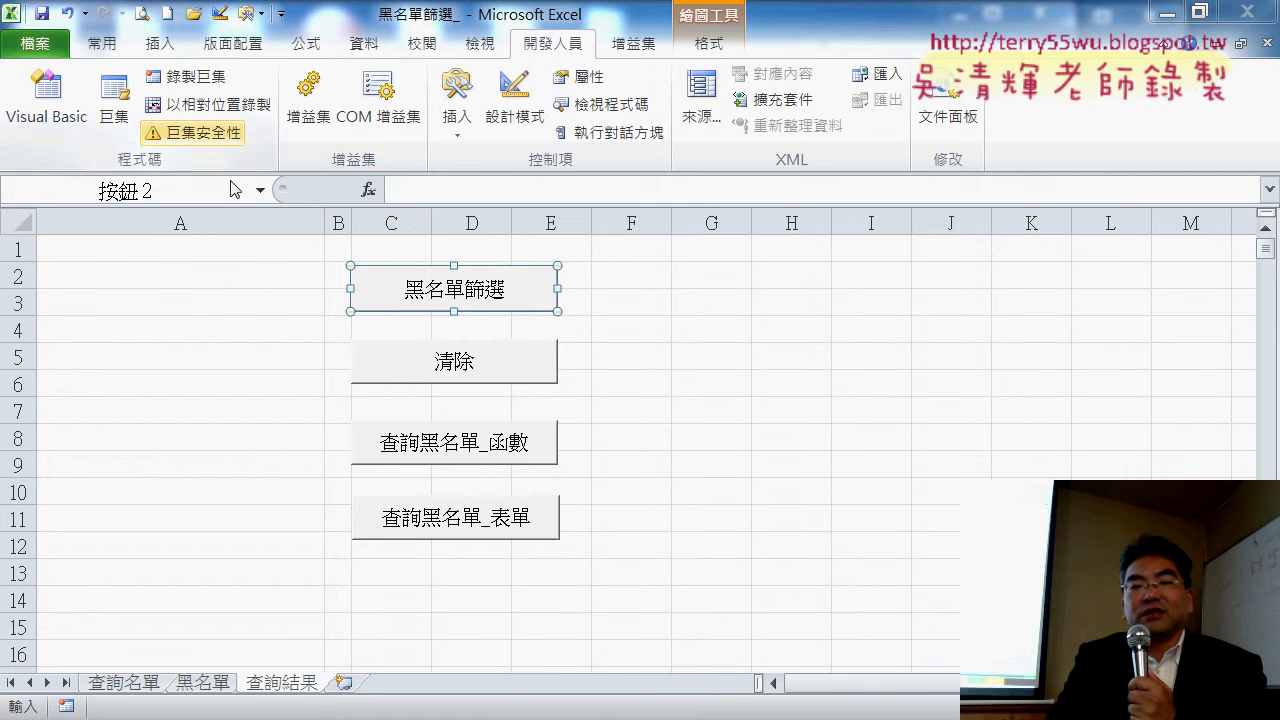
pyautogui.click(645, 400)
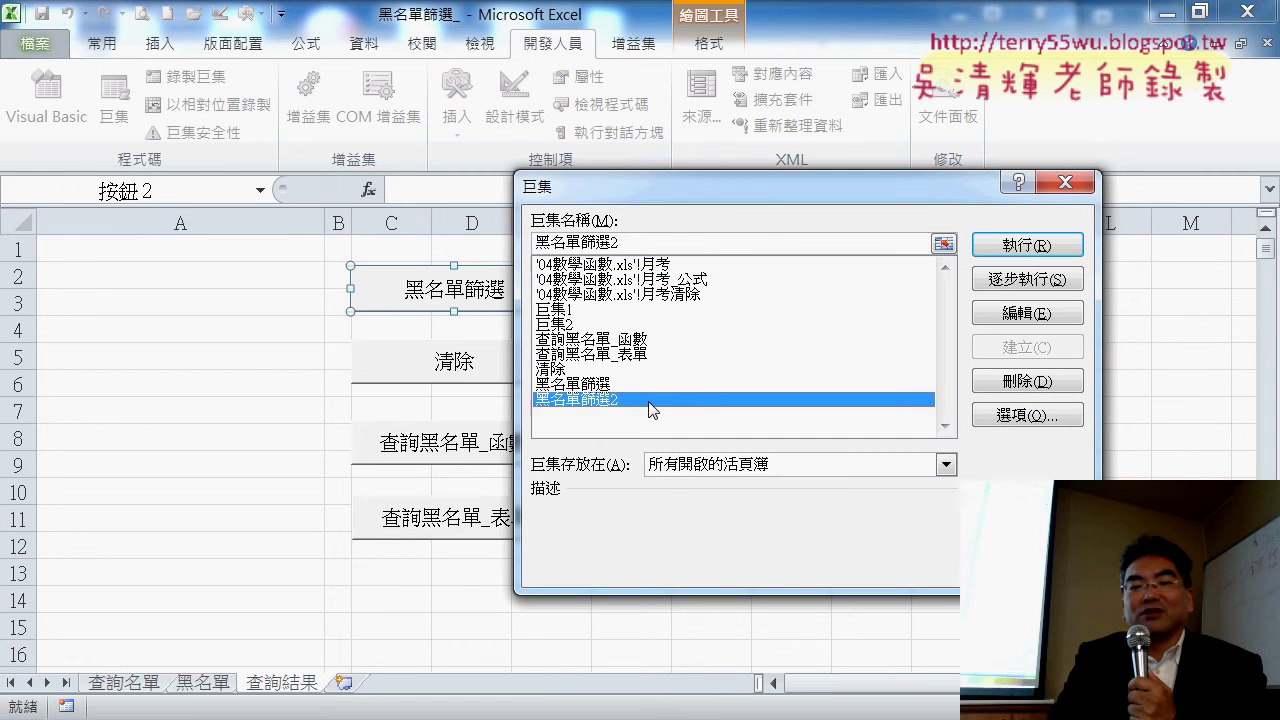
pyautogui.click(1027, 313)
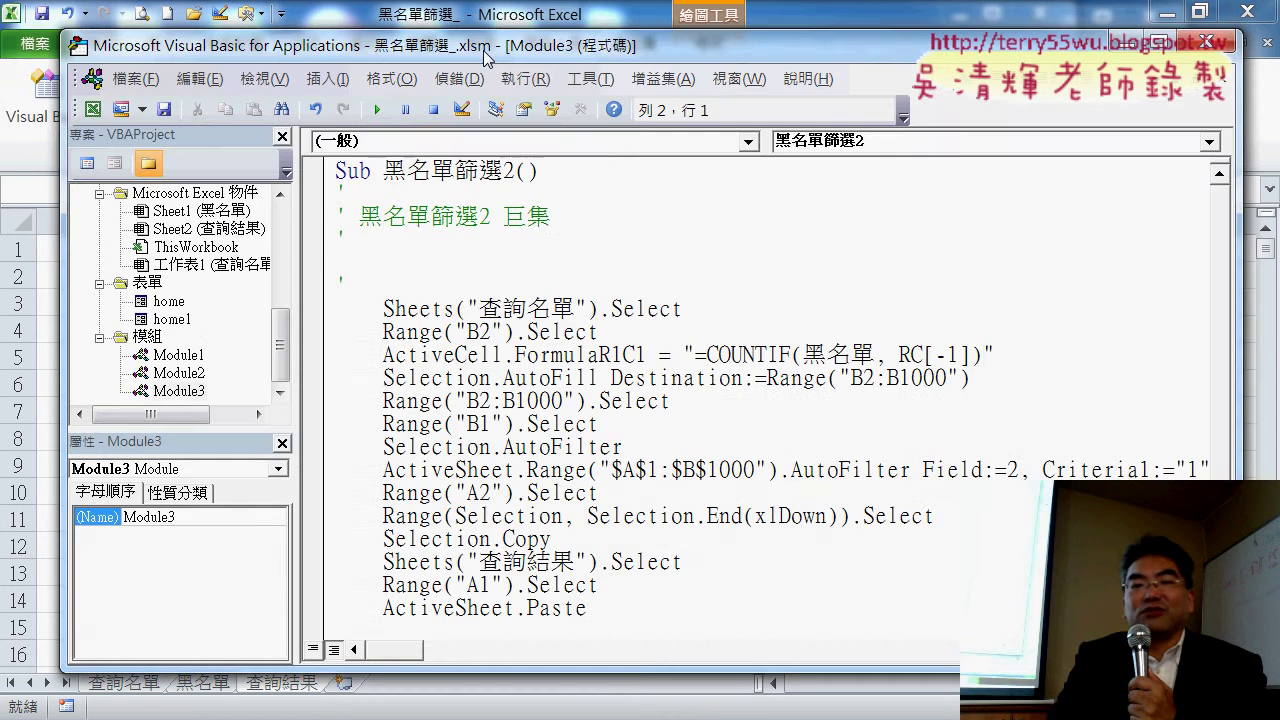
pyautogui.moveTo(485, 57); pyautogui.dragTo(775, 77)
pyautogui.moveTo(636, 304); pyautogui.dragTo(617, 212)
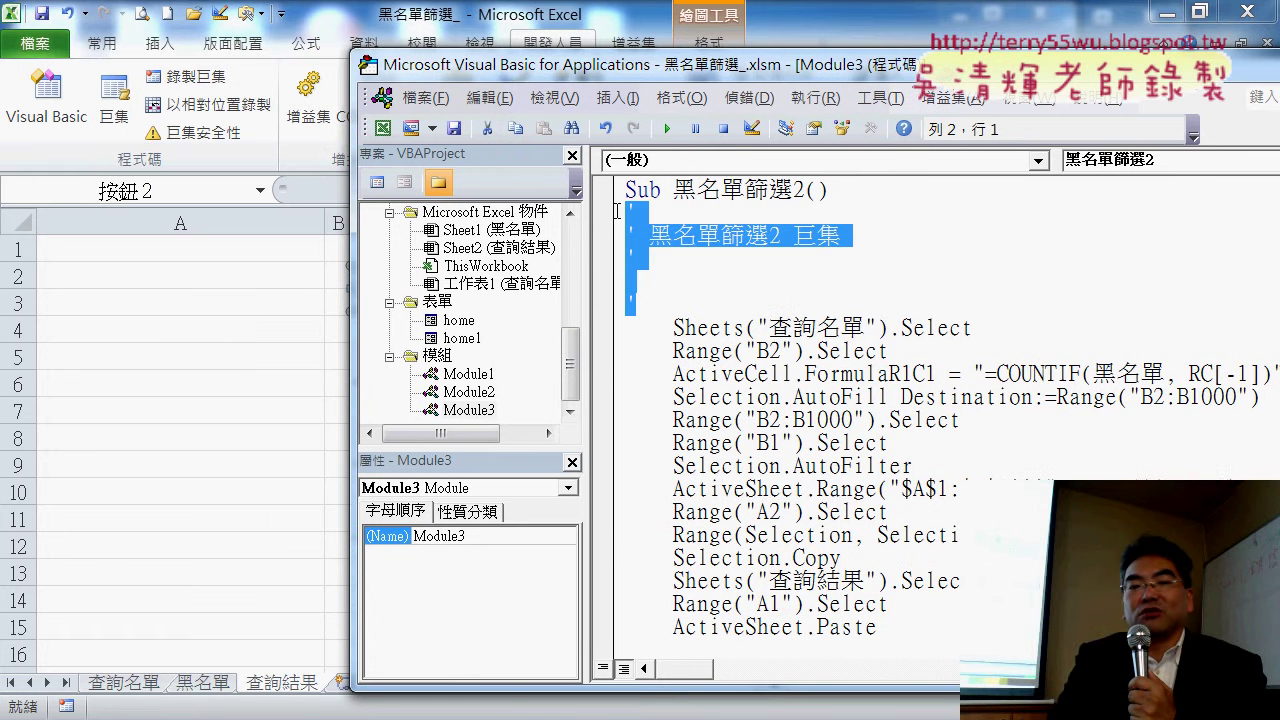
pyautogui.press('Delete')
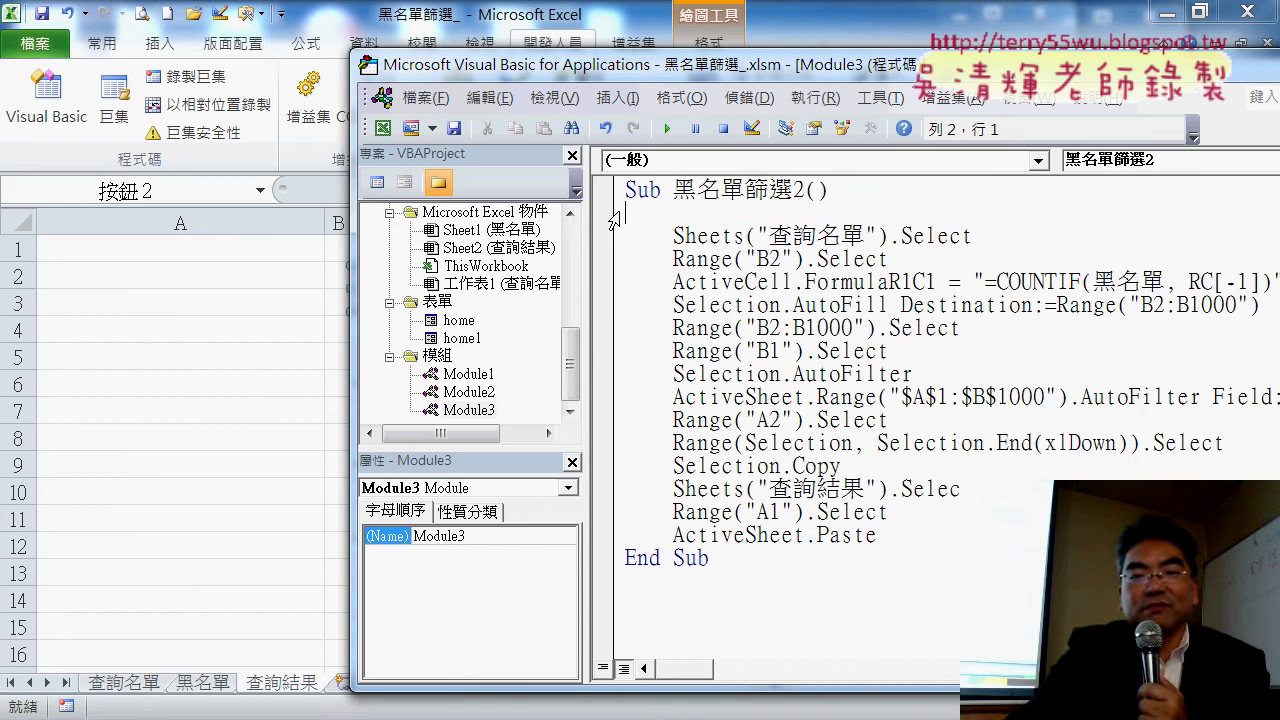
pyautogui.press('Delete')
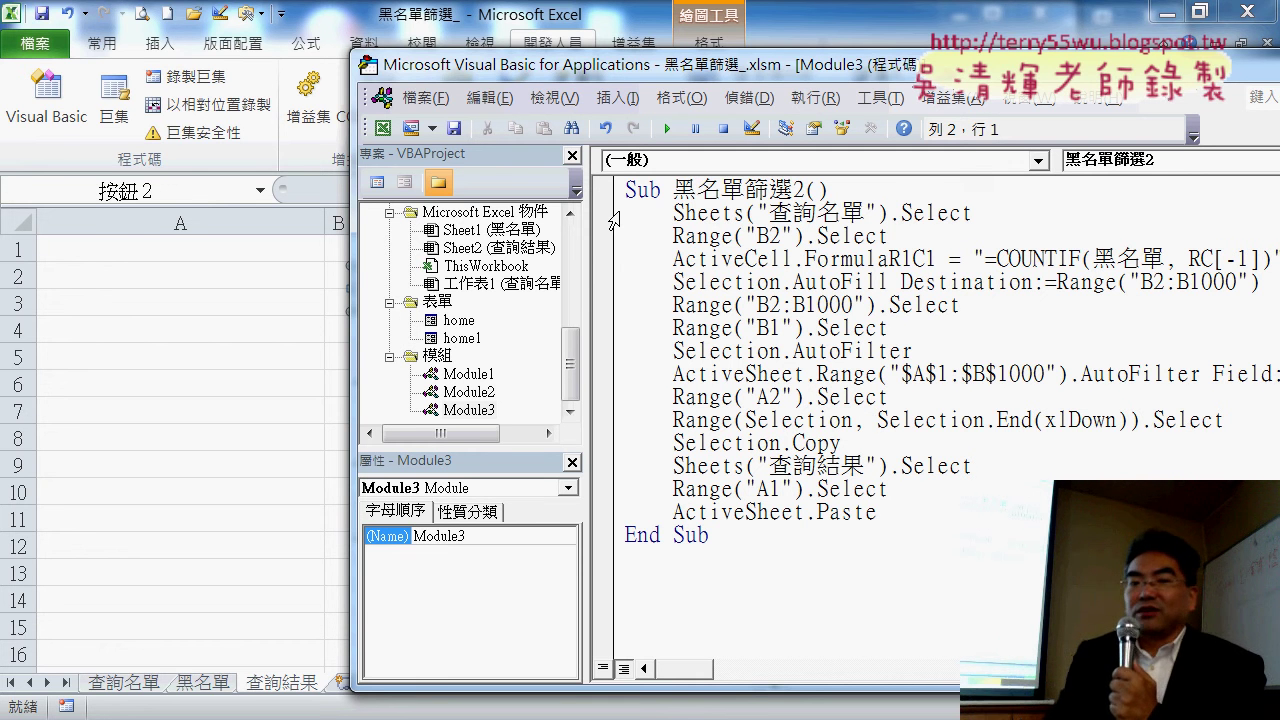
# Step: Step 黑名單篩選2 with F8 through switching to 查詢名單 and selecting B2
pyautogui.click(866, 213)
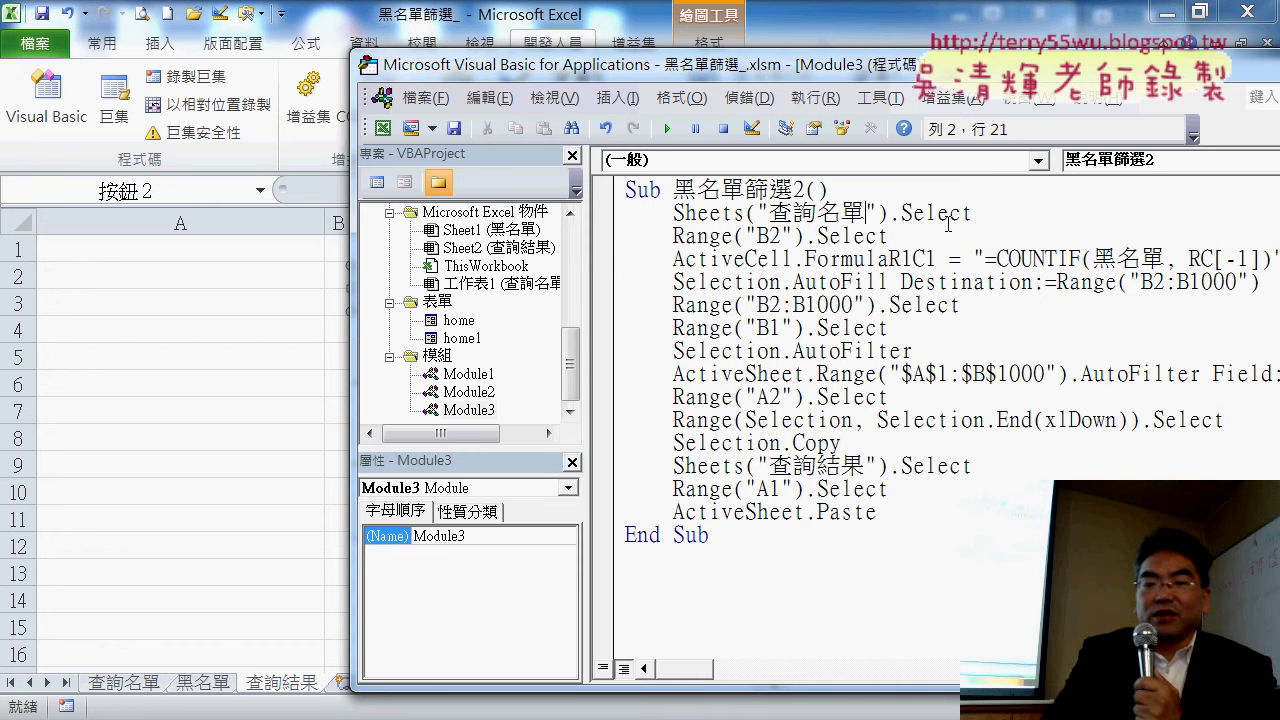
pyautogui.press('F8')
pyautogui.press('F8')
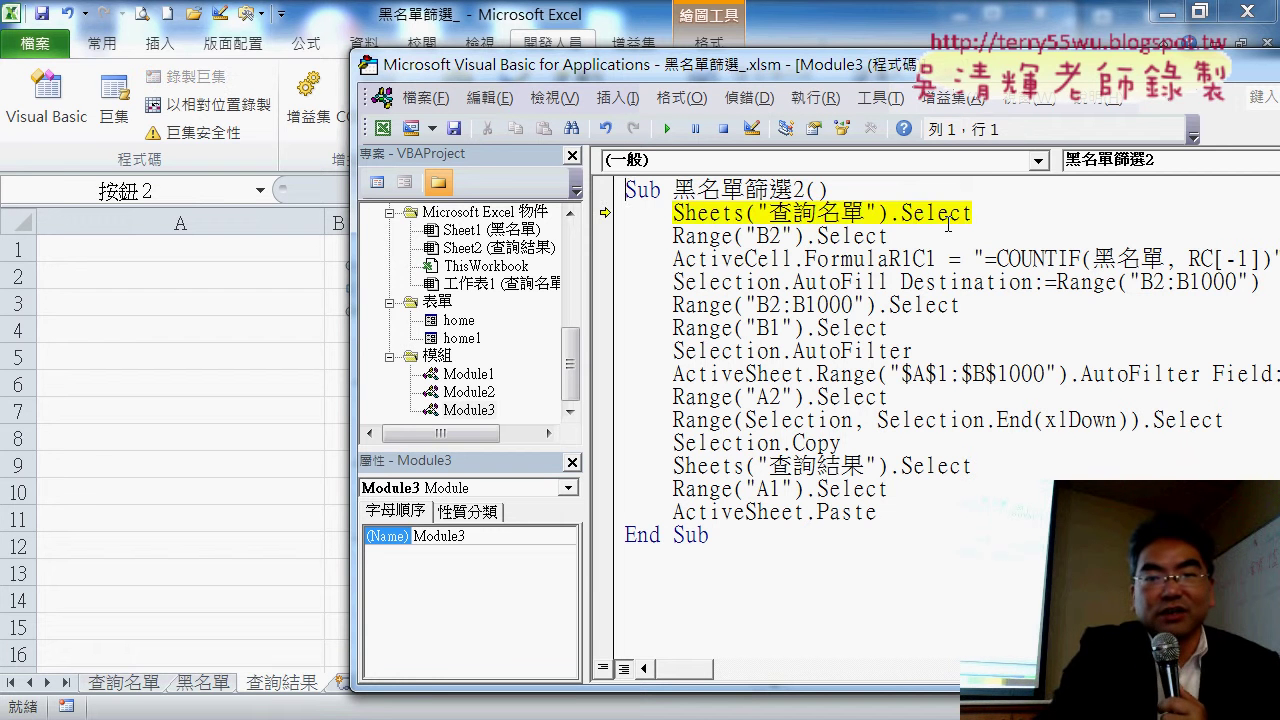
pyautogui.press('F8')
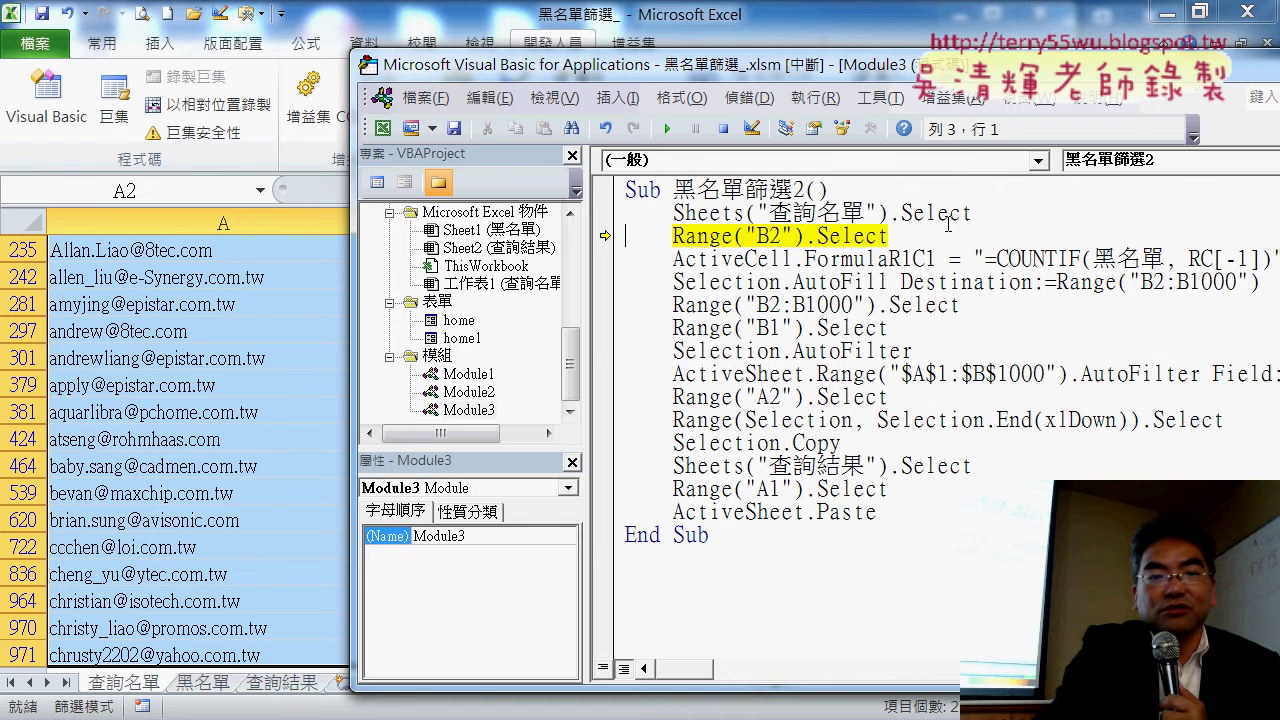
pyautogui.press('F8')
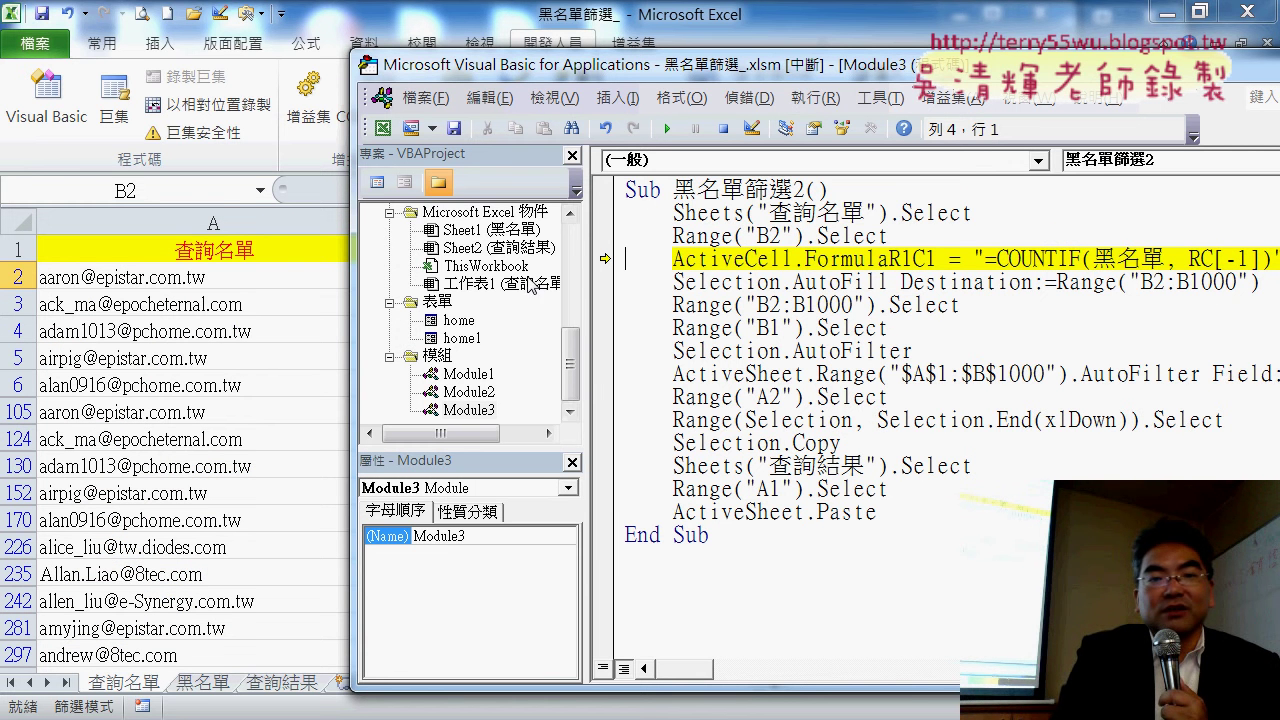
pyautogui.moveTo(585, 286); pyautogui.dragTo(499, 286)
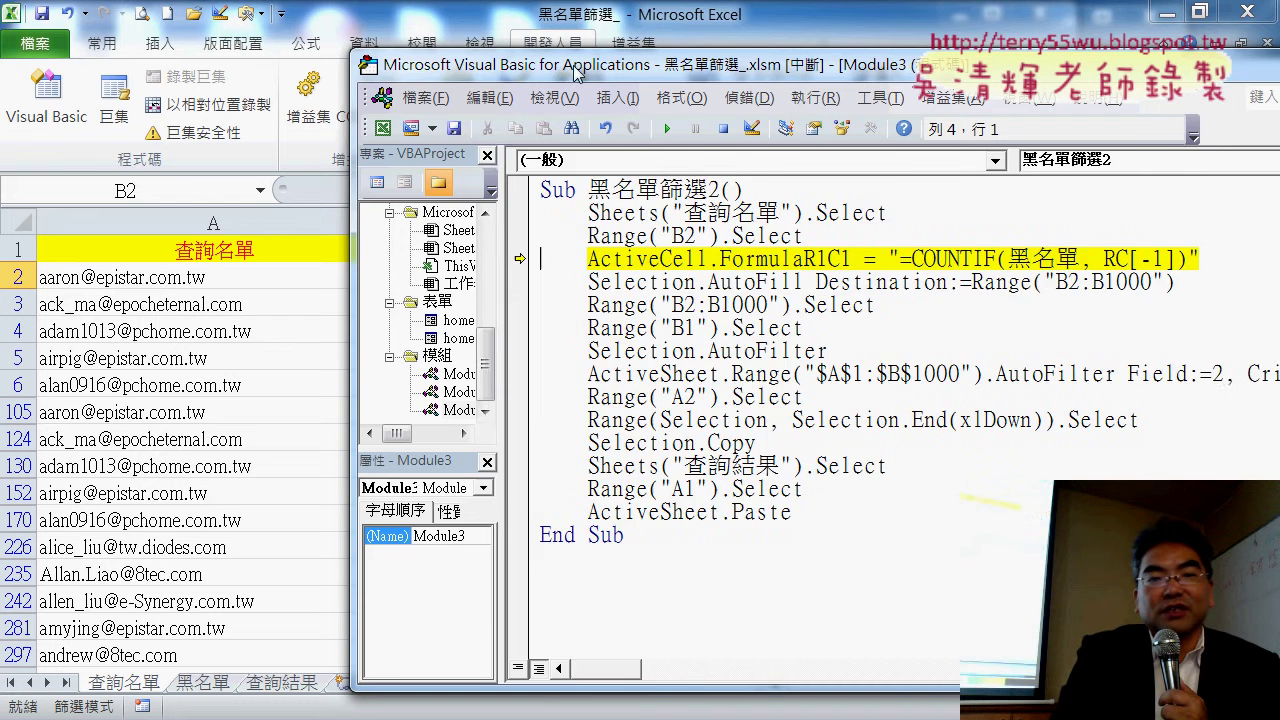
pyautogui.moveTo(600, 65); pyautogui.dragTo(763, 66)
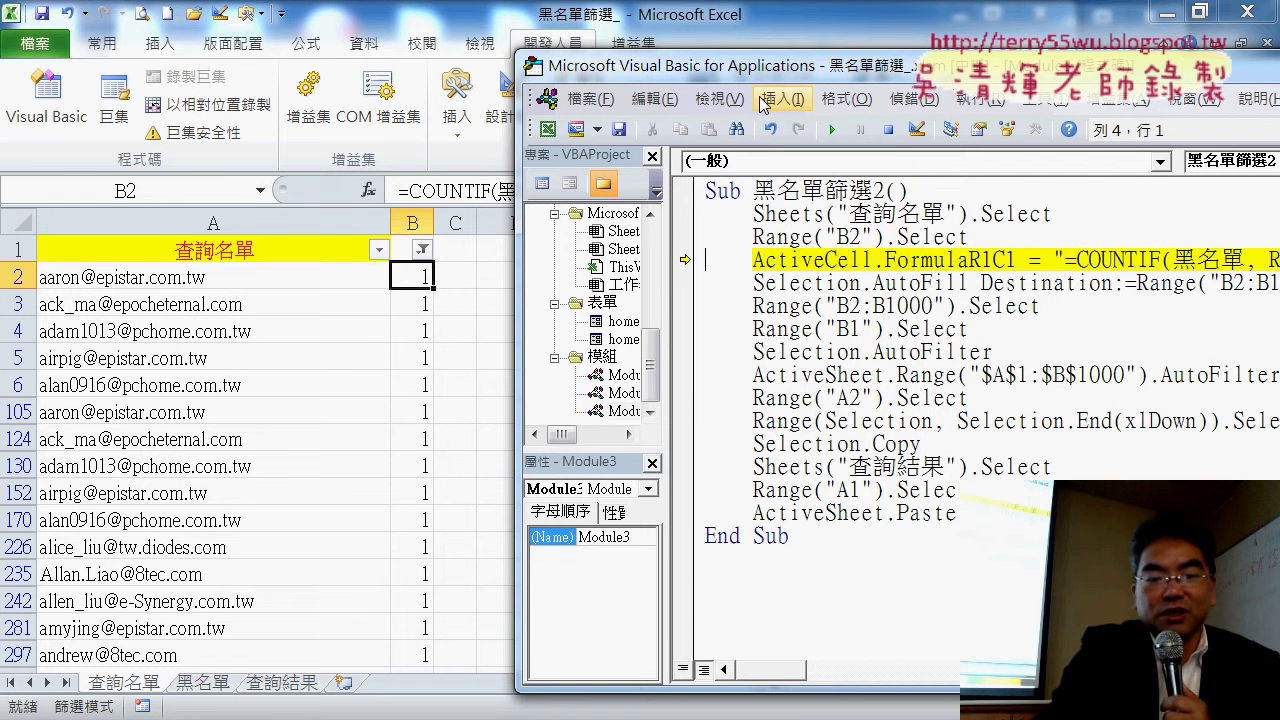
# Step: Step through the COUNTIF fill, the filter to 1, and the copy-paste into 查詢結果
pyautogui.press('F8')
pyautogui.press('F8')
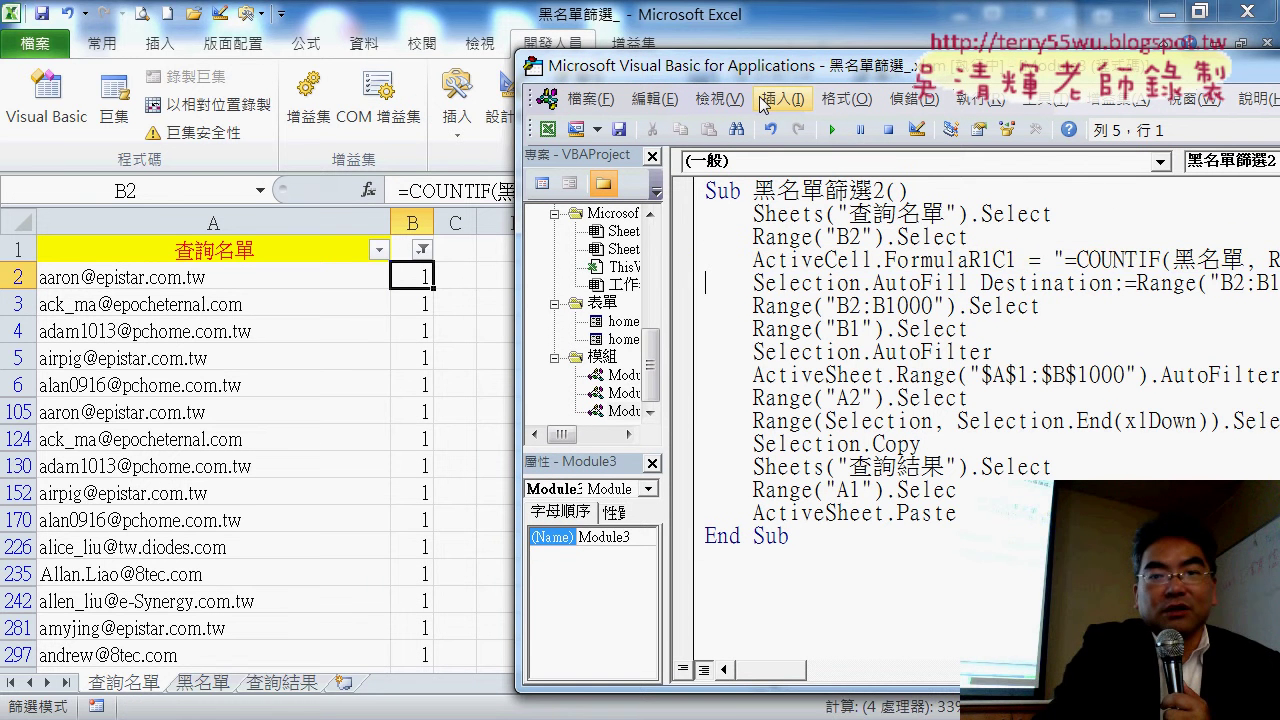
pyautogui.press('F8')
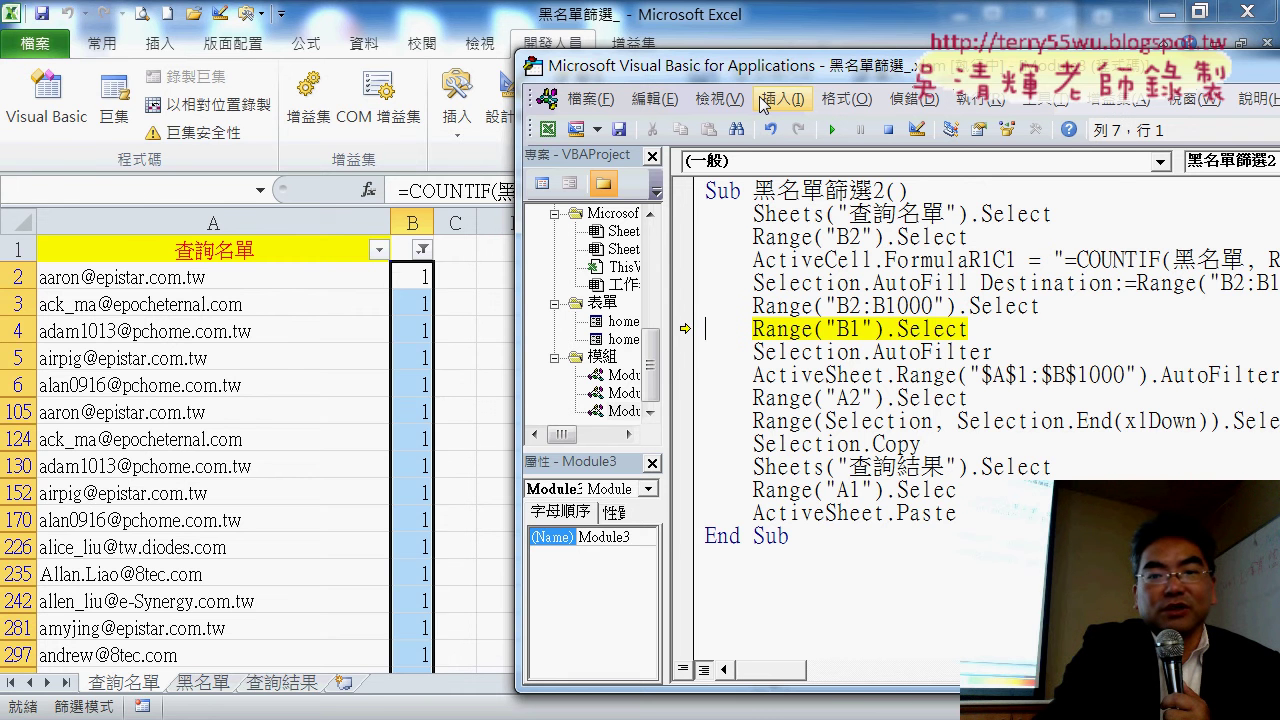
pyautogui.press('F8')
pyautogui.press('F8')
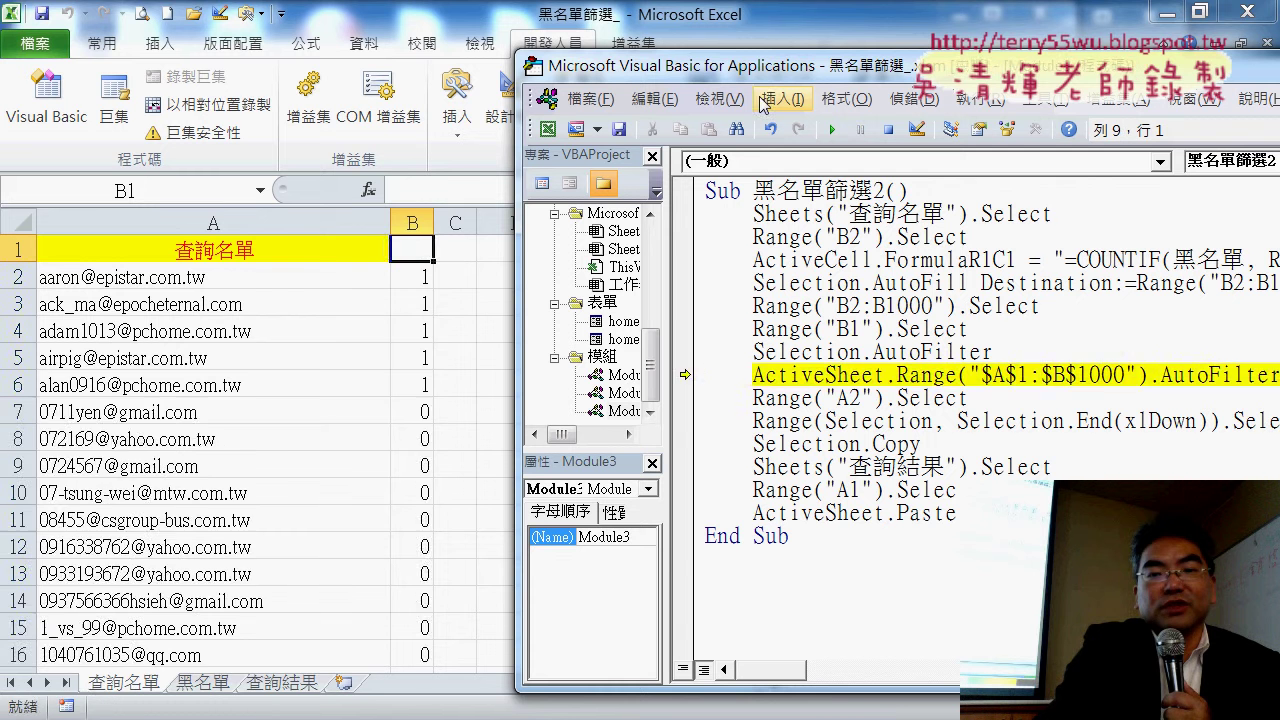
pyautogui.press('F8')
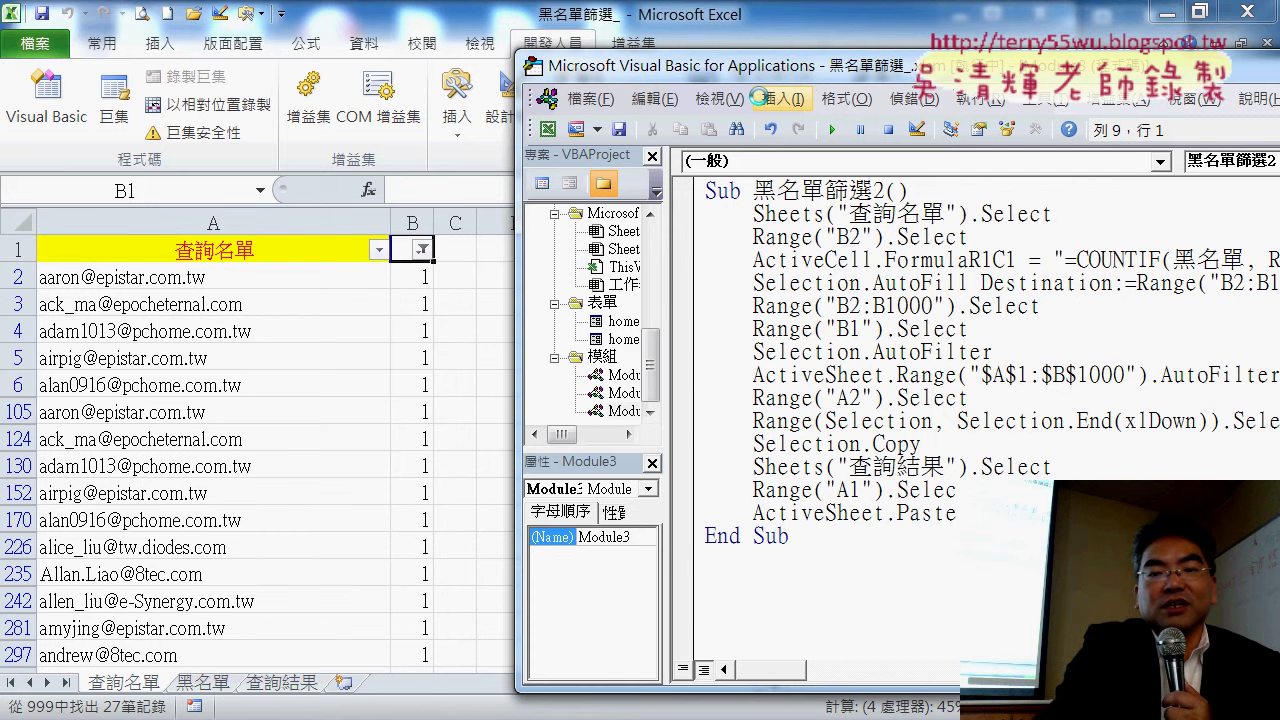
pyautogui.press('F8')
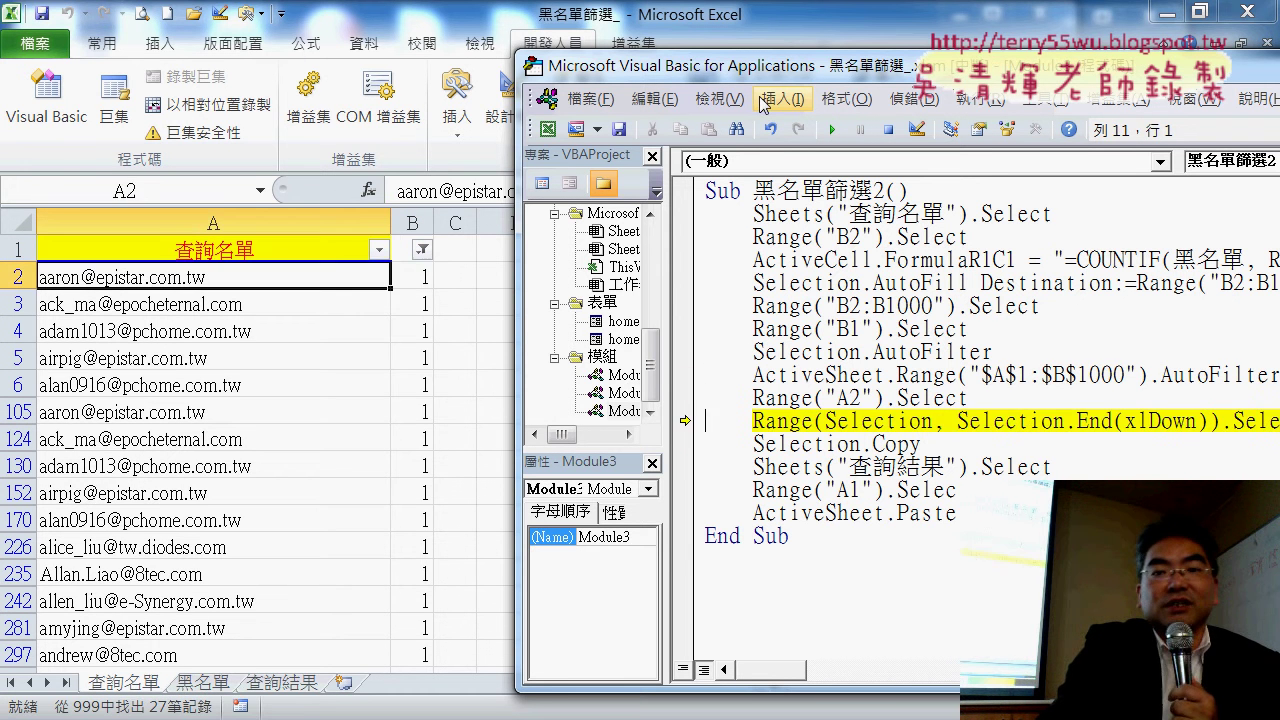
pyautogui.press('F8')
pyautogui.press('F8')
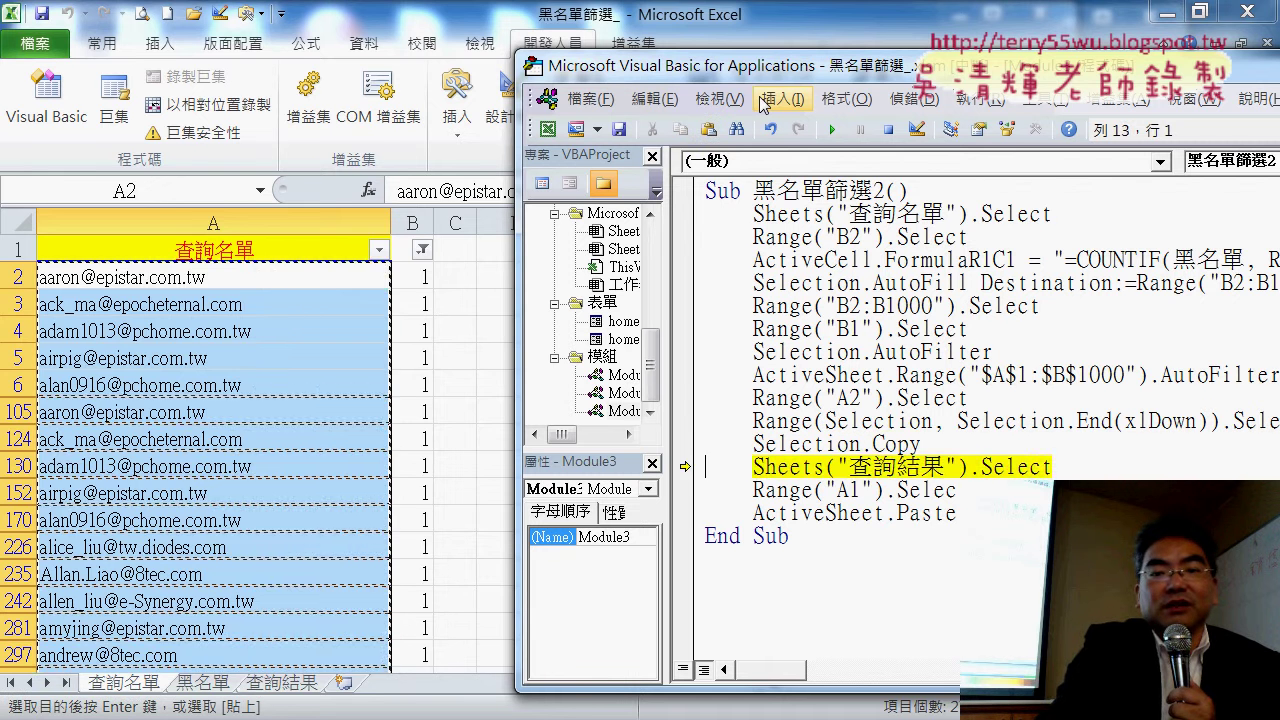
pyautogui.press('F8')
pyautogui.press('F8')
pyautogui.press('F8')
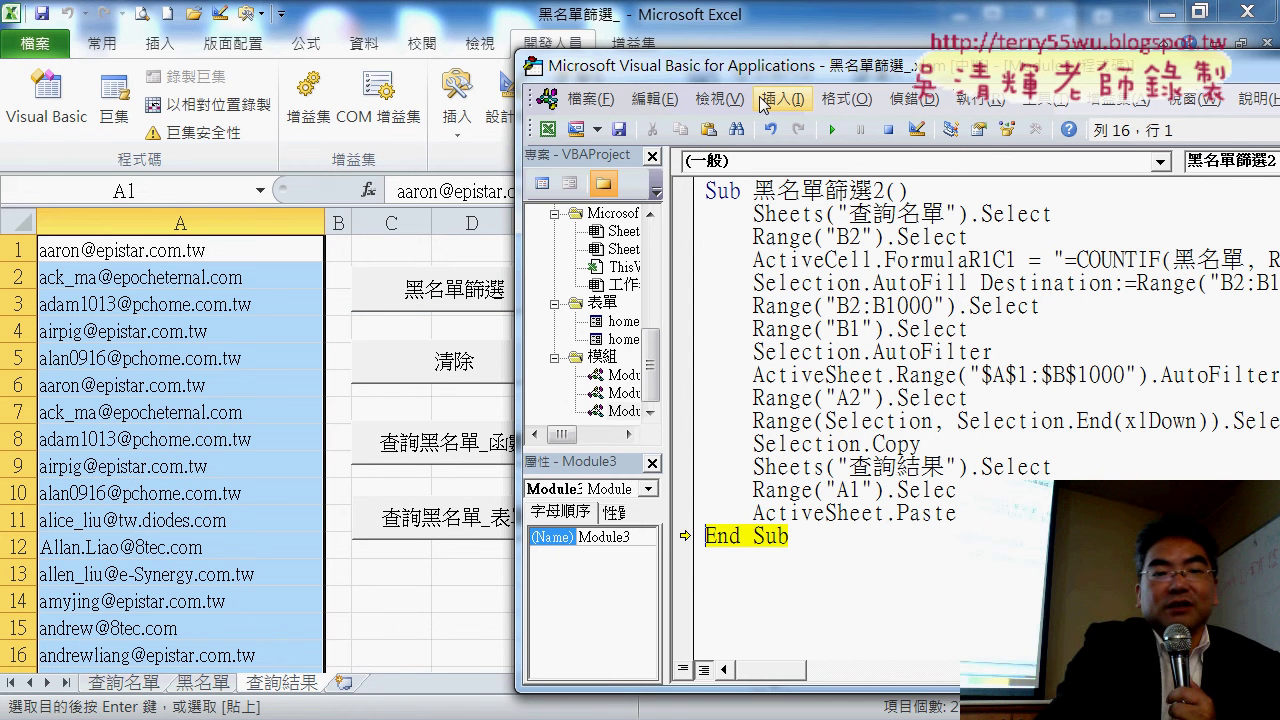
pyautogui.click(880, 345)
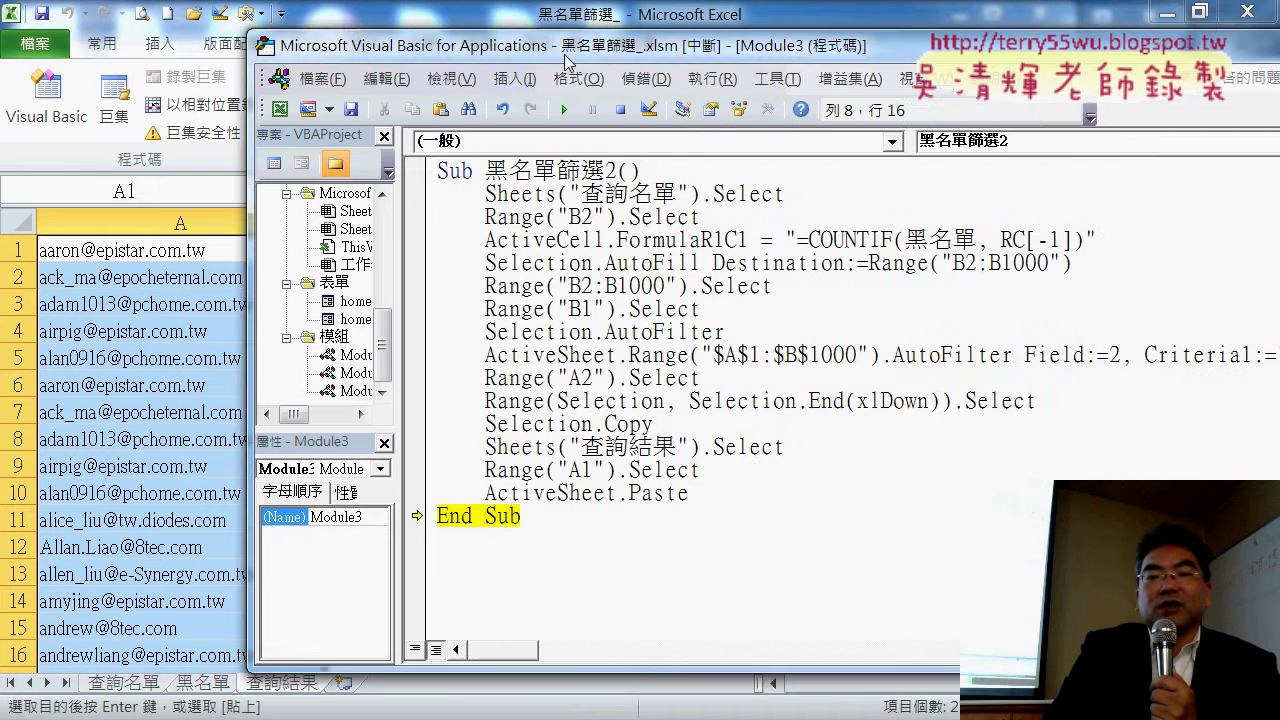
# Step: Open Module2's 巨集1 and Module1's 黑名單篩選 code from the Project Explorer
pyautogui.moveTo(850, 66); pyautogui.dragTo(485, 53)
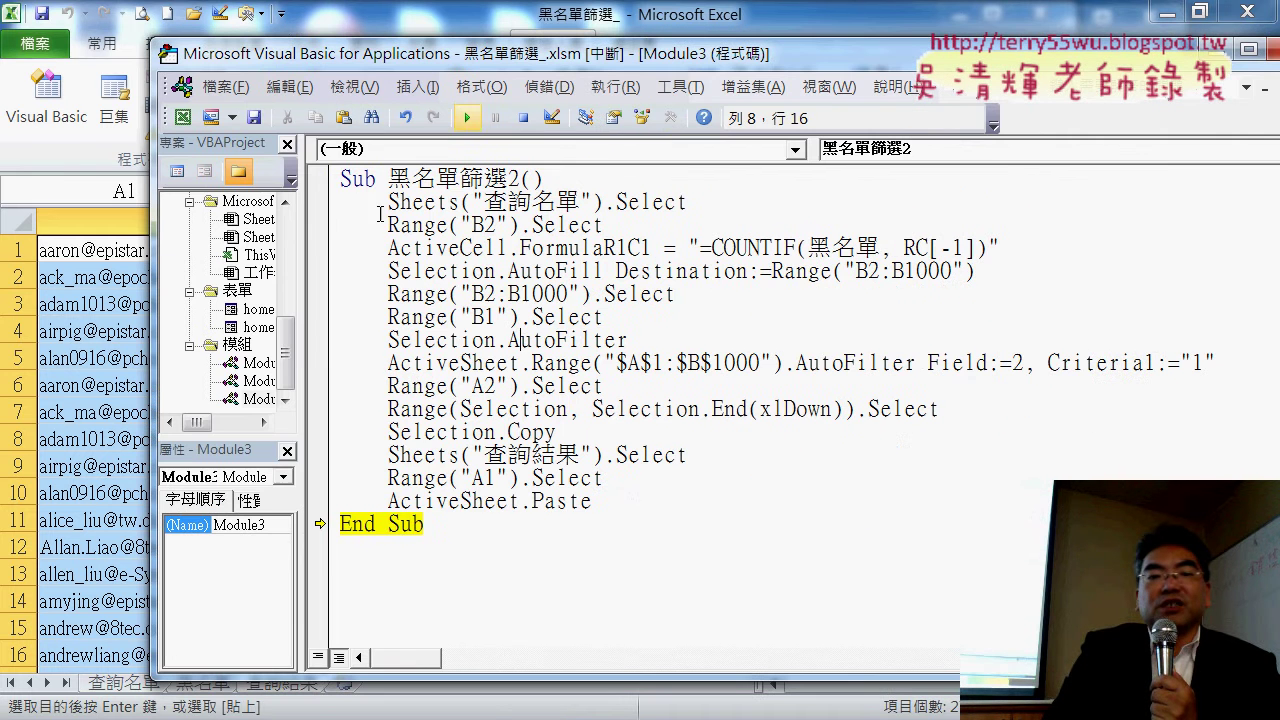
pyautogui.moveTo(297, 366); pyautogui.dragTo(446, 366)
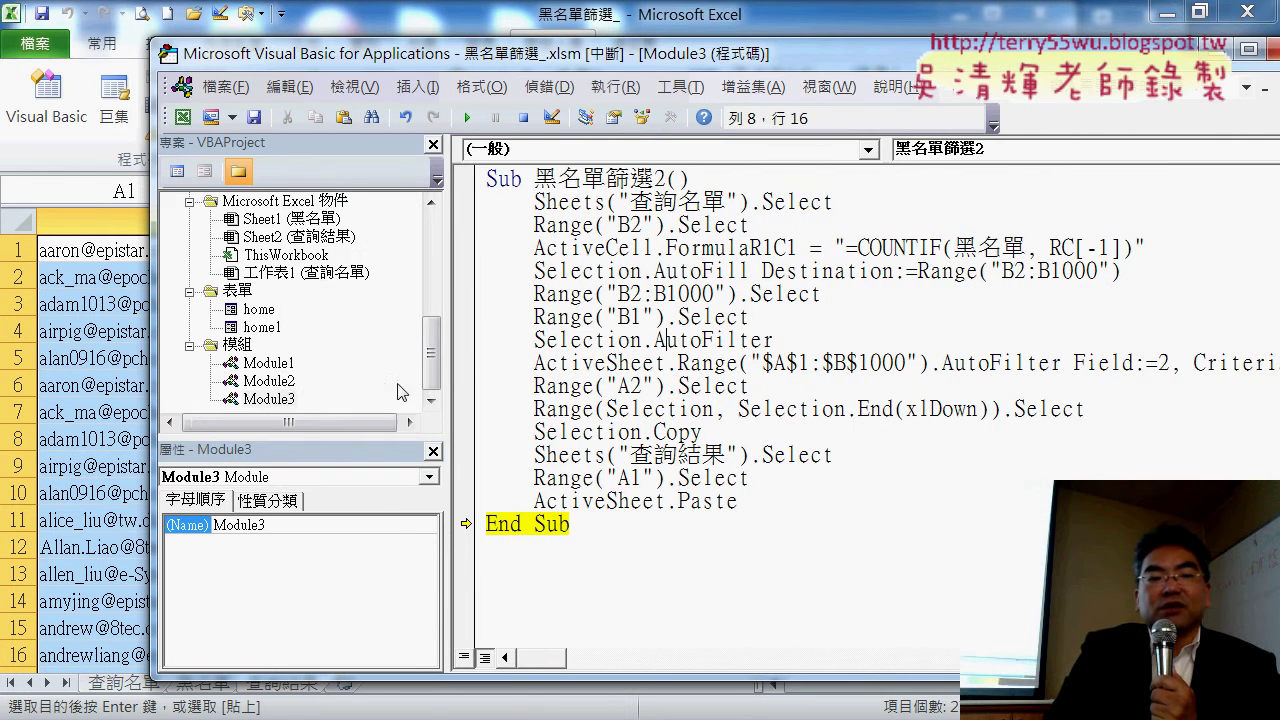
pyautogui.click(283, 388)
pyautogui.doubleClick(280, 384)
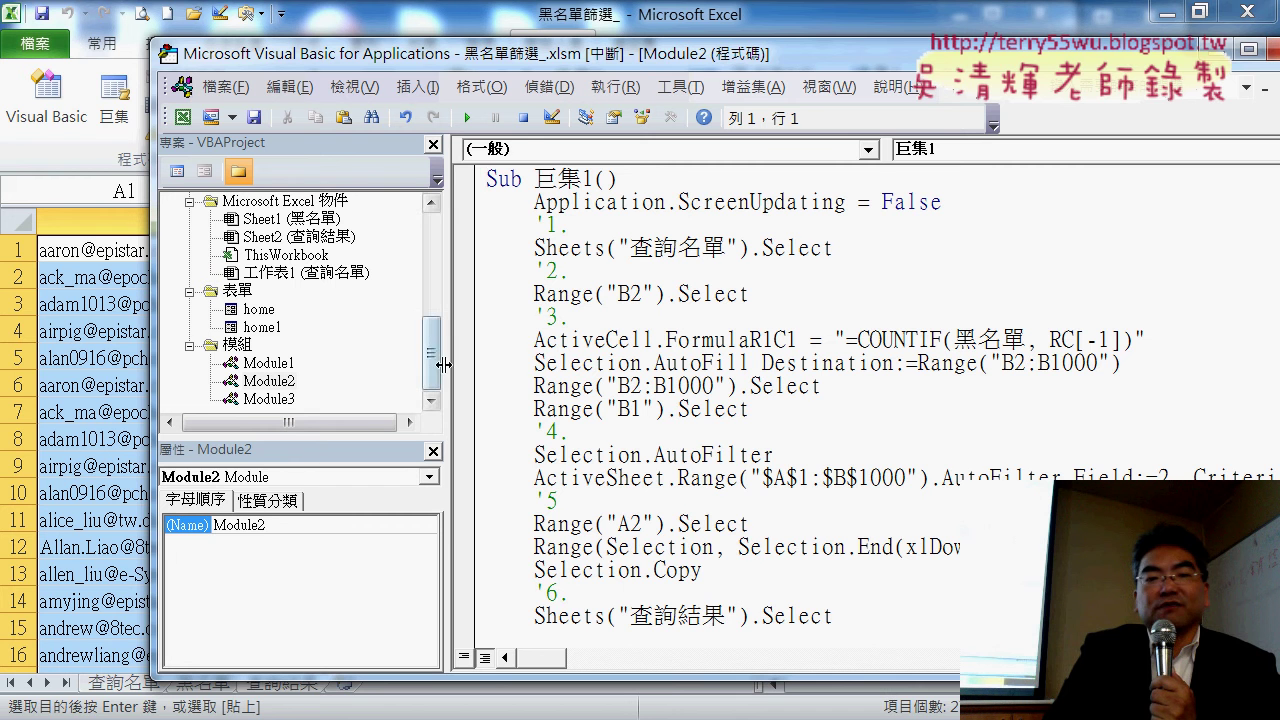
pyautogui.doubleClick(285, 364)
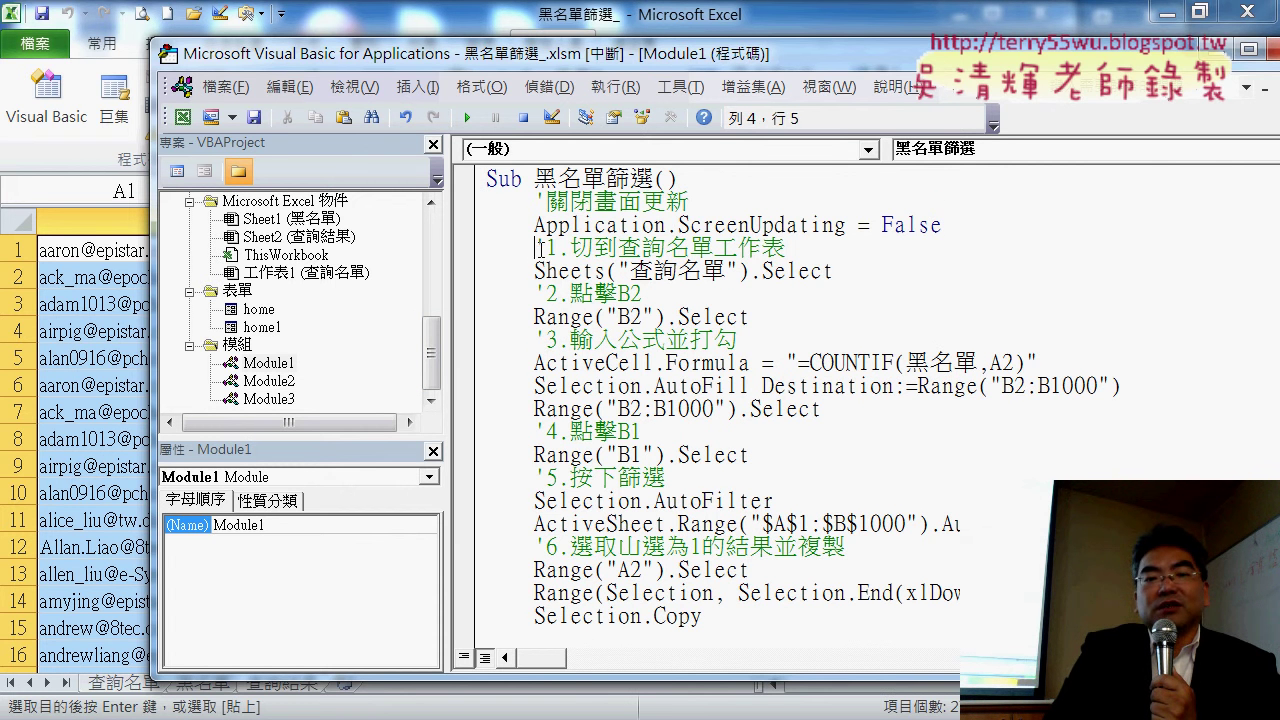
# Step: Read through the 黑名單篩選 code's comments and ScreenUpdating lines further down
pyautogui.moveTo(538, 248); pyautogui.dragTo(788, 257)
pyautogui.moveTo(536, 294); pyautogui.dragTo(645, 294)
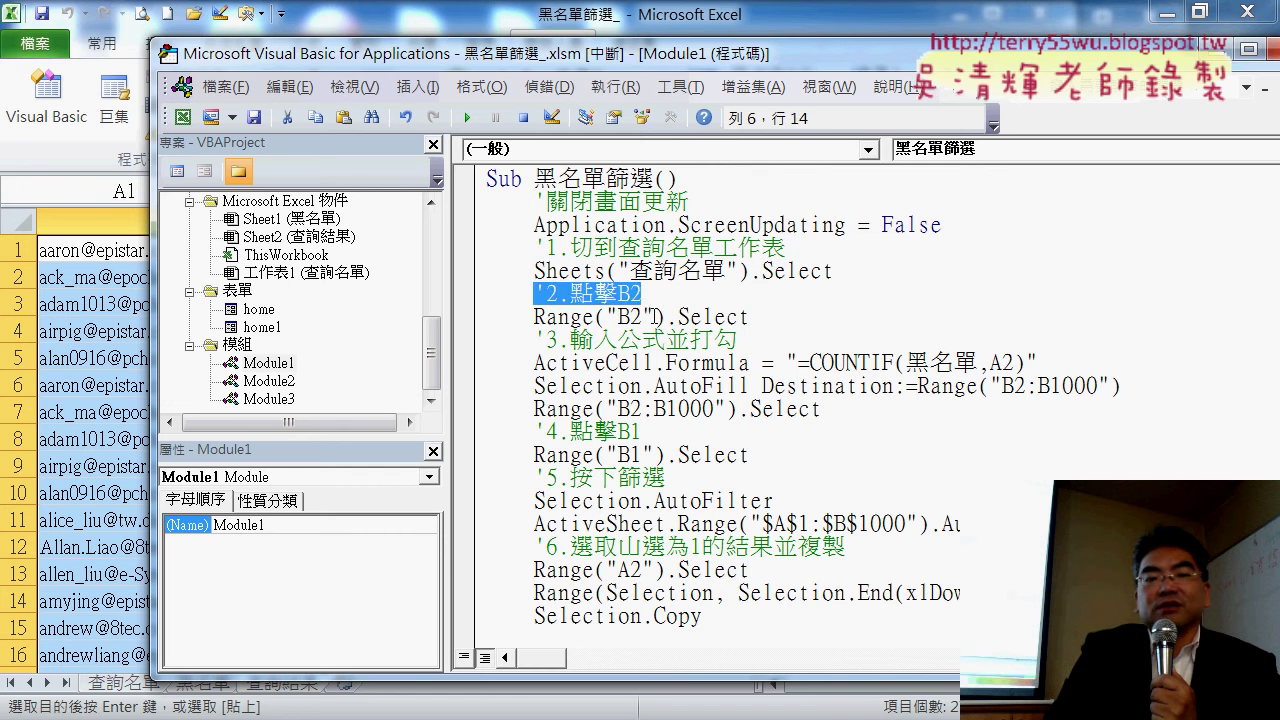
pyautogui.moveTo(544, 341); pyautogui.dragTo(690, 342)
pyautogui.moveTo(568, 431); pyautogui.dragTo(642, 431)
pyautogui.moveTo(568, 478); pyautogui.dragTo(618, 478)
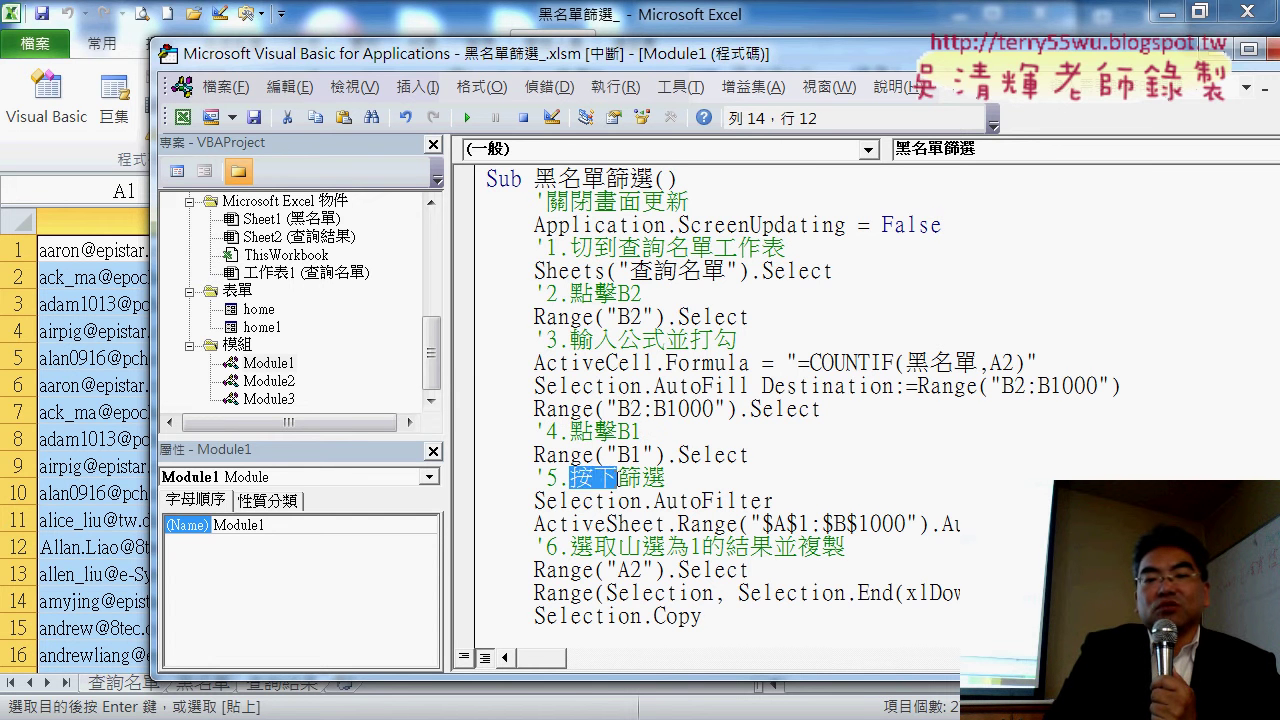
pyautogui.click(618, 547)
pyautogui.scroll(-3, 735, 524)
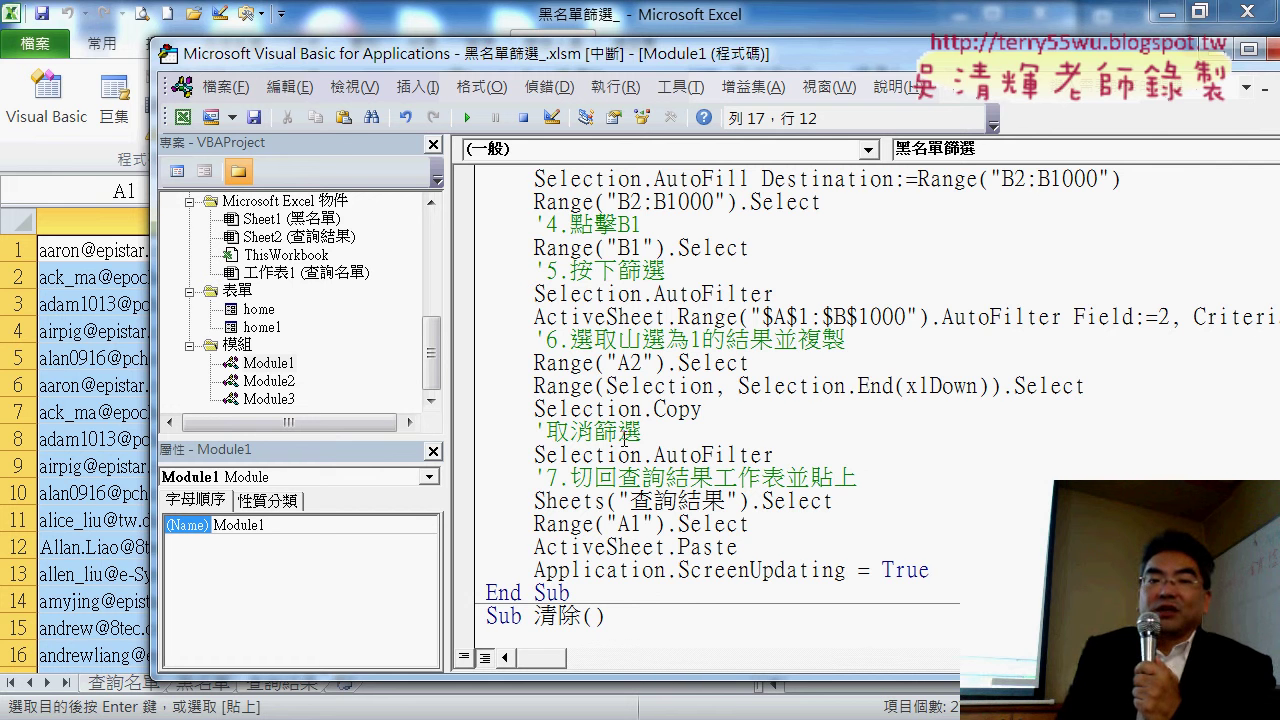
pyautogui.scroll(-3, 721, 505)
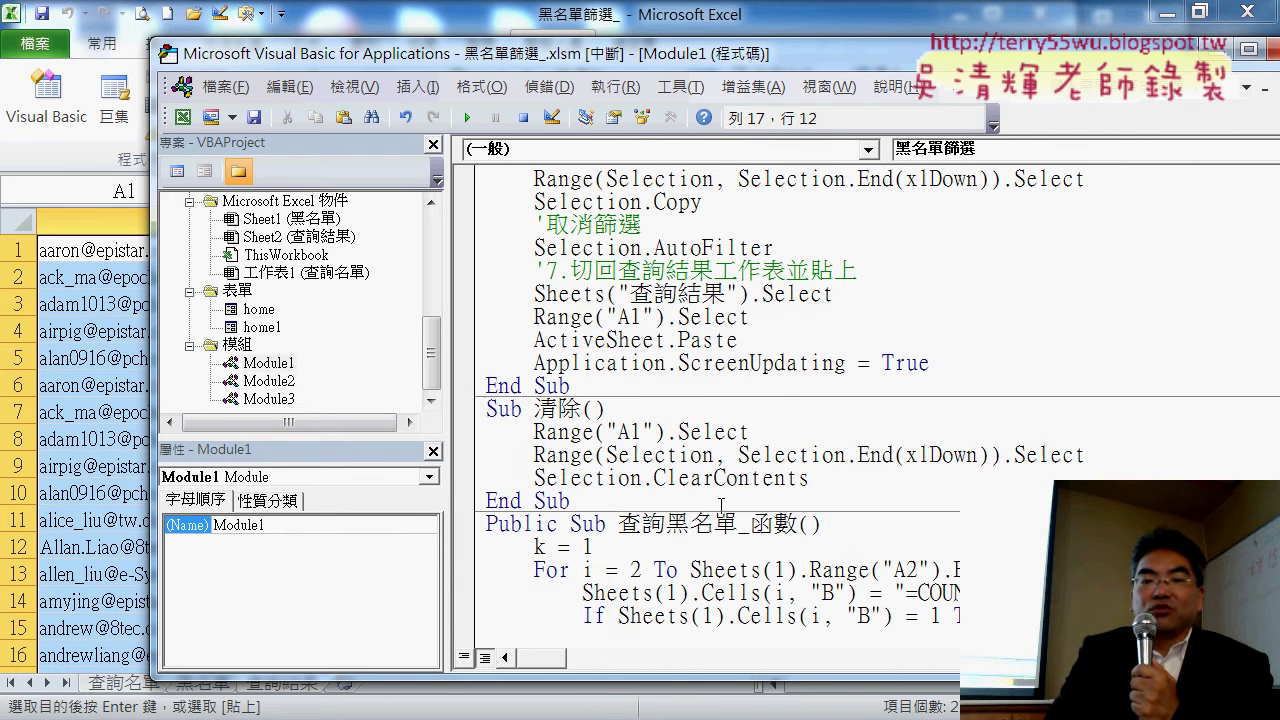
# Step: Leave the VBA editor and return to the 查詢結果 sheet
pyautogui.click(641, 480)
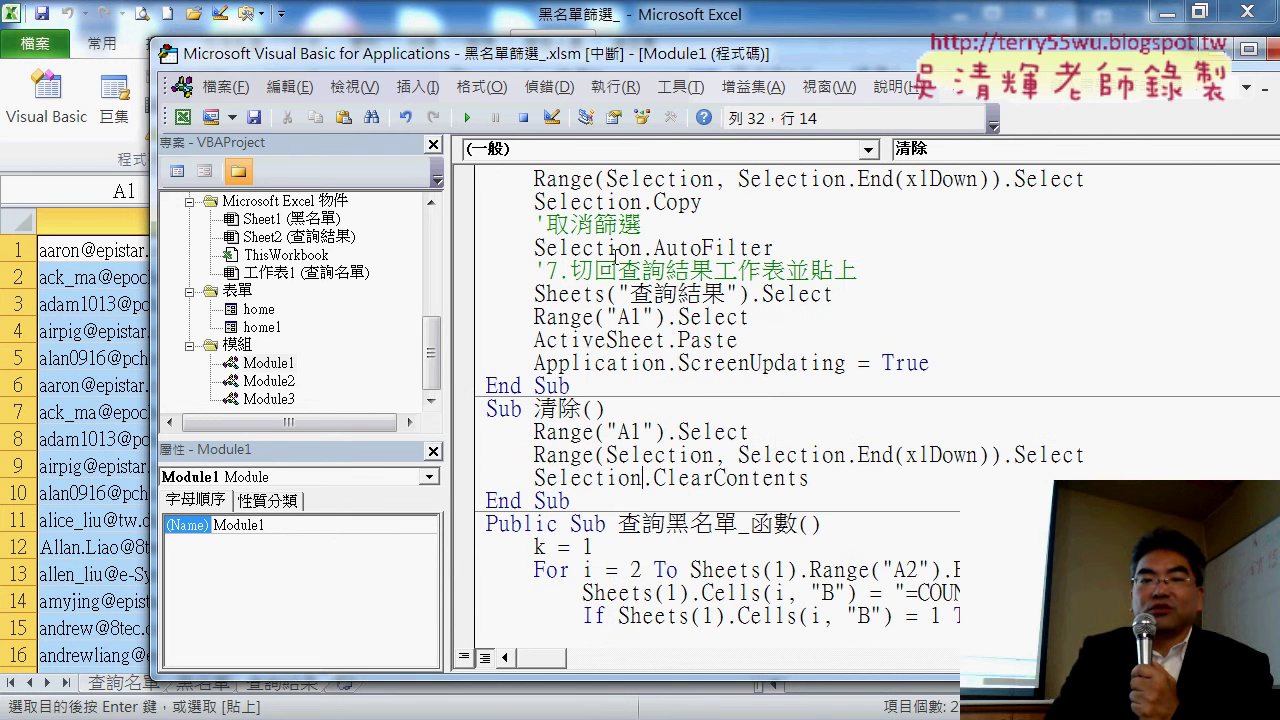
pyautogui.click(466, 118)
pyautogui.hotkey('alt', 'F11')
pyautogui.click(775, 379)
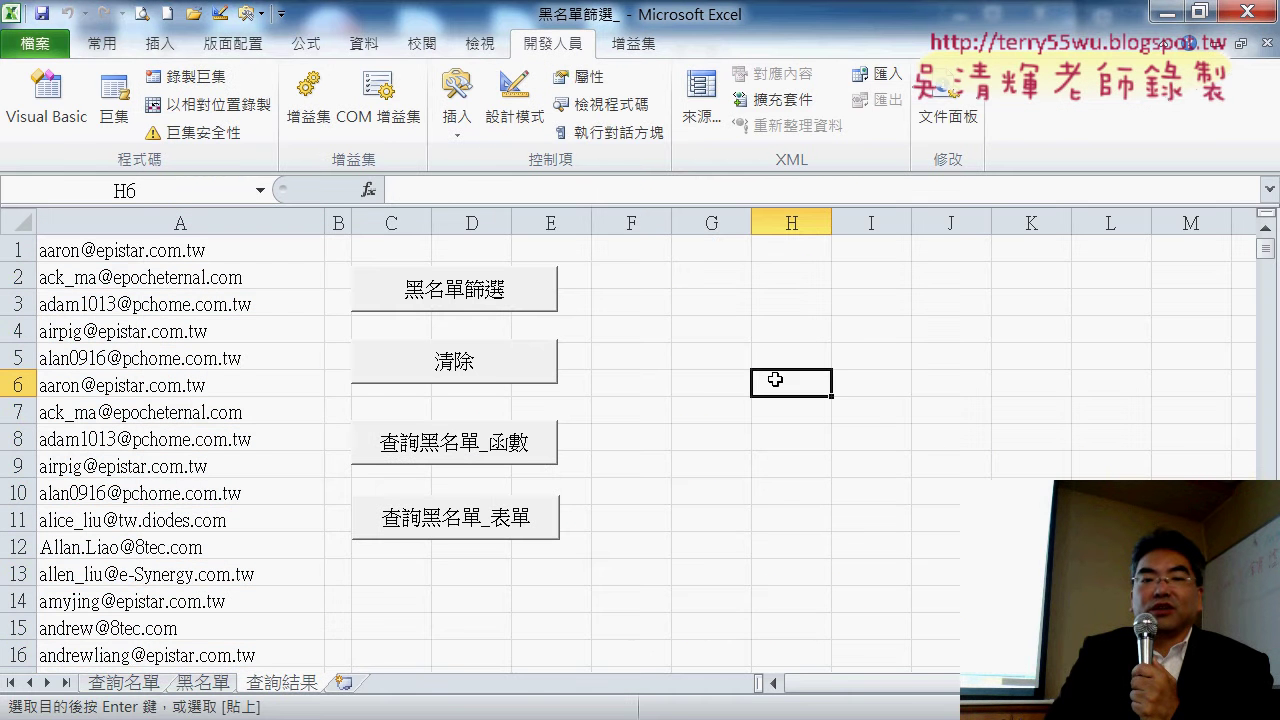
# Step: Alternate 清除 and 黑名單篩選 to refill column A with matched emails, ending cleared
pyautogui.click(487, 380)
pyautogui.click(478, 288)
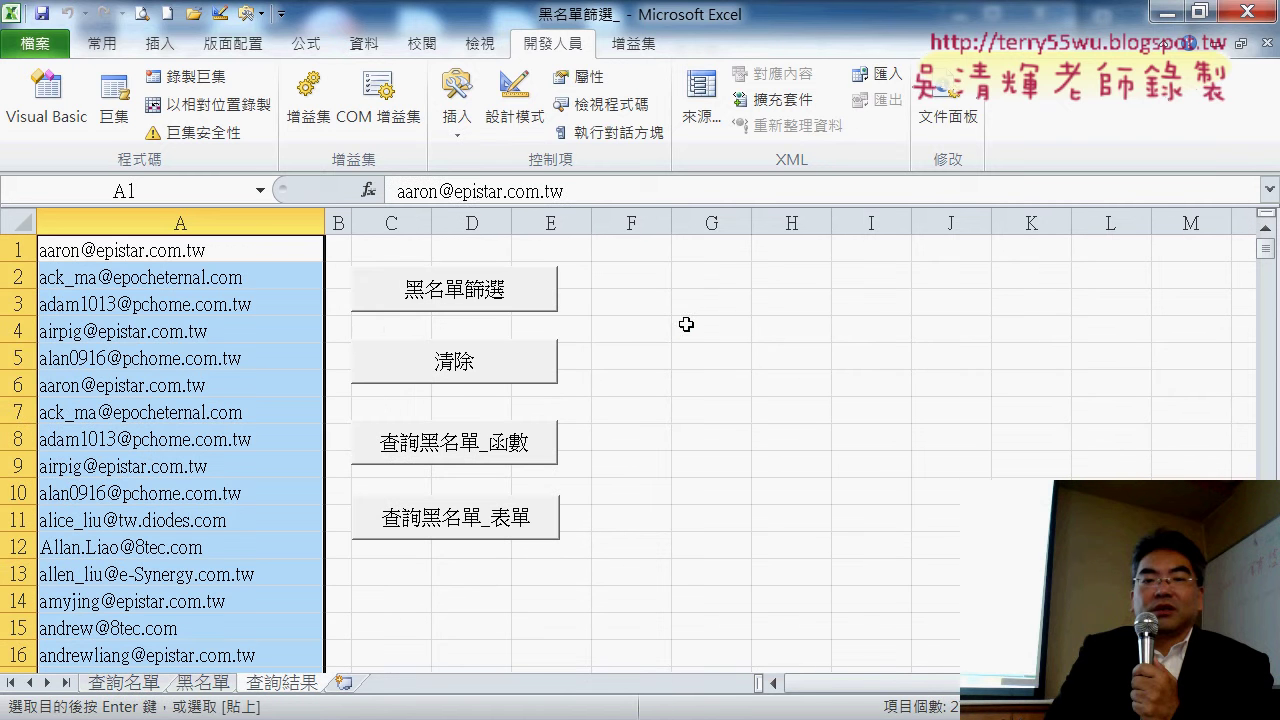
pyautogui.click(440, 372)
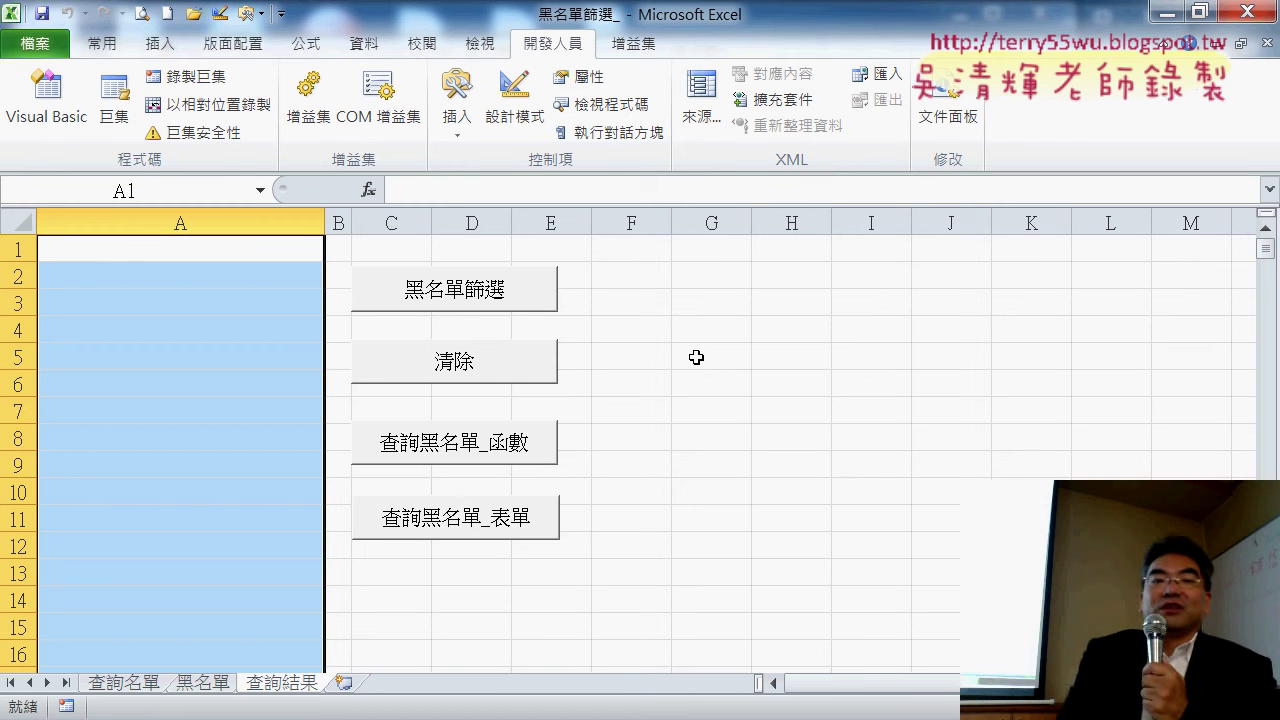
pyautogui.click(485, 296)
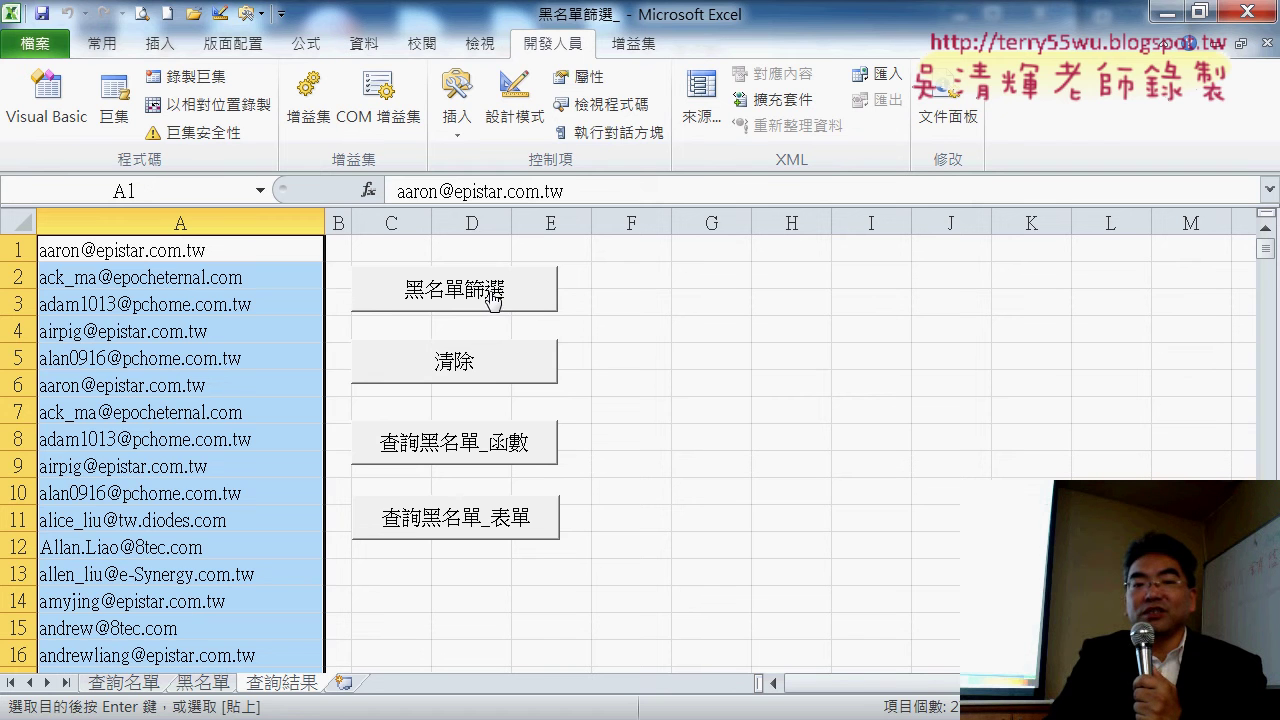
pyautogui.click(490, 372)
# Step: Open 黑名單篩選2 in Module3 from the 黑名單篩選 button's assigned macro and add a blank line below Sub
pyautogui.rightClick(501, 290)
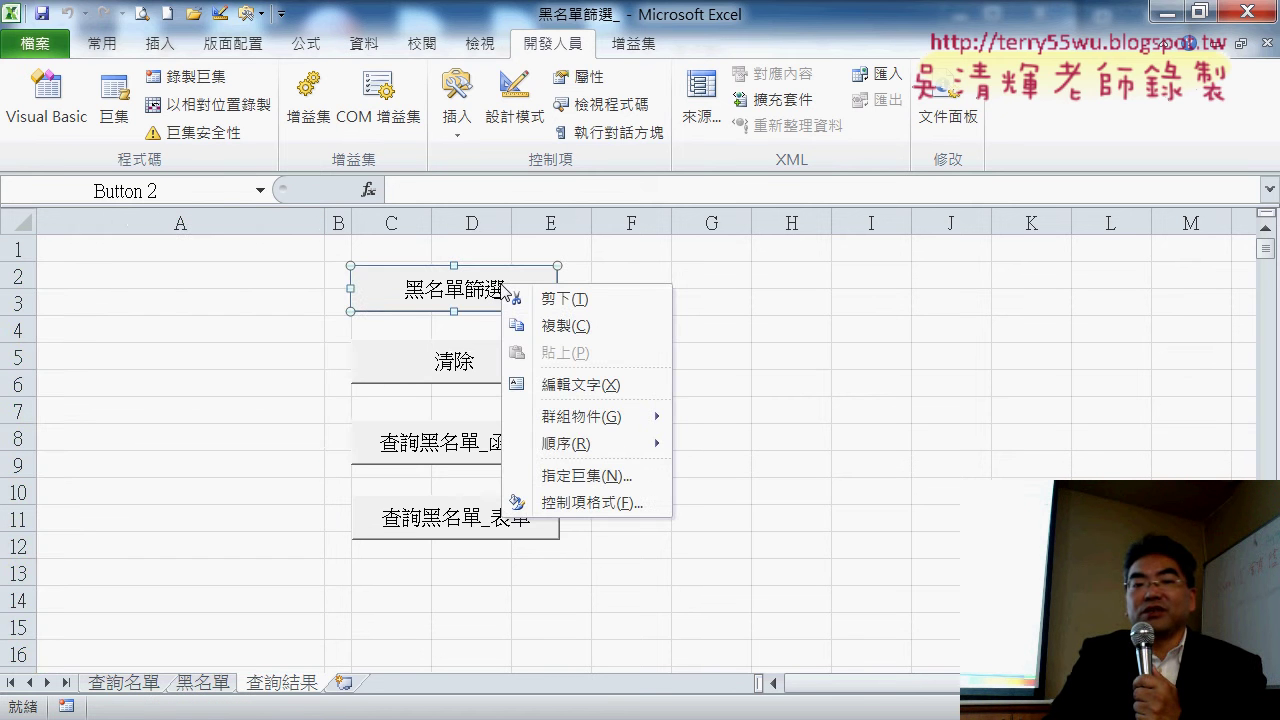
pyautogui.click(617, 477)
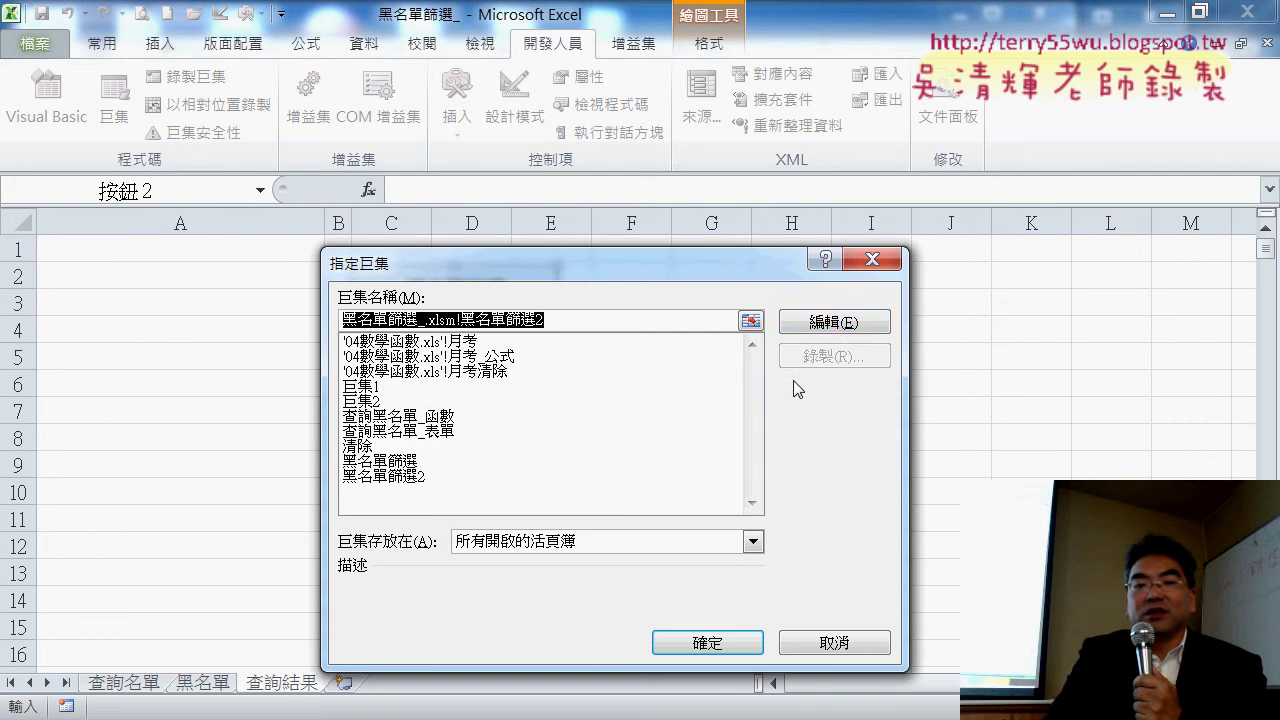
pyautogui.click(834, 322)
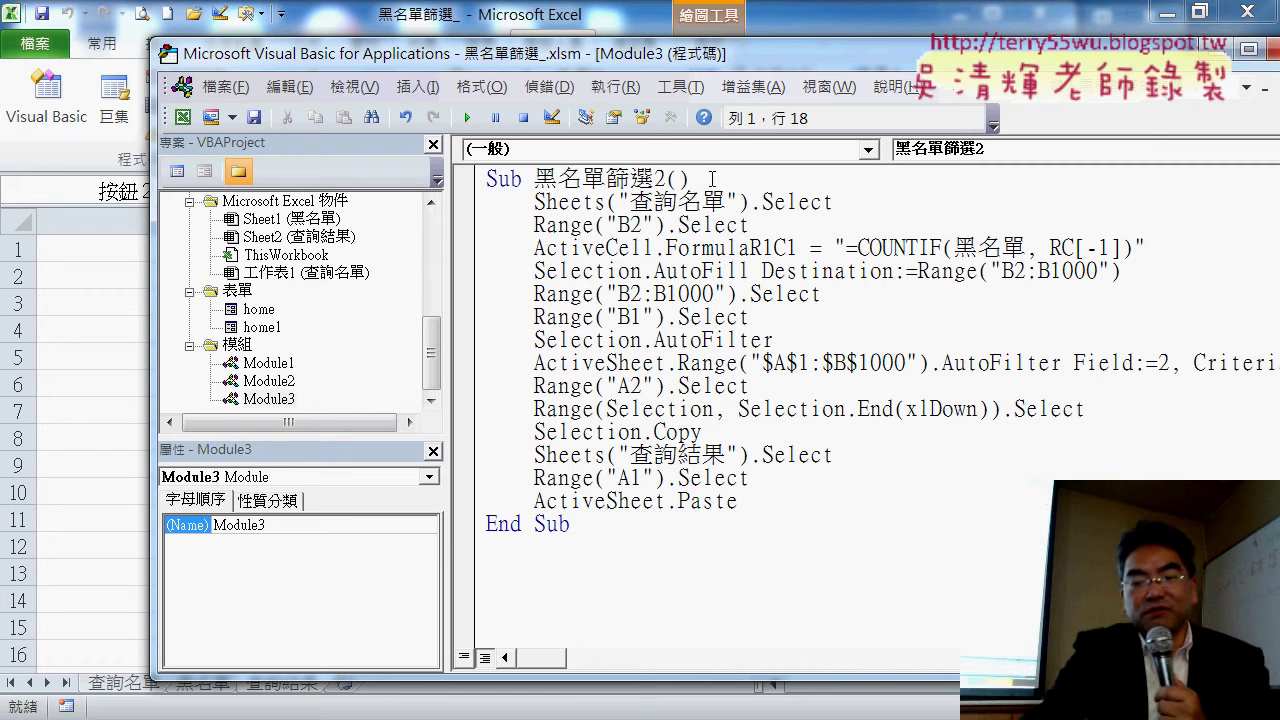
pyautogui.press('Return')
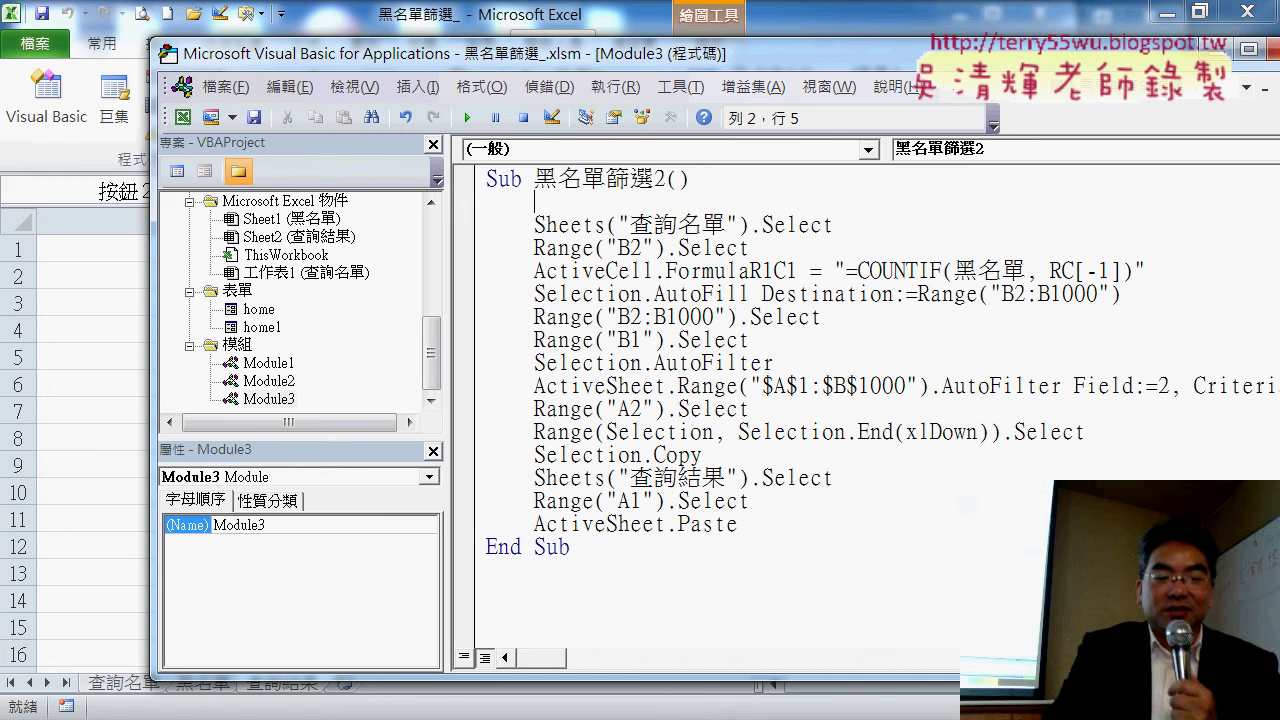
# Step: Enter Application.ScreenUpdating = False as the first line inside Sub 黑名單篩選2
pyautogui.write('a')
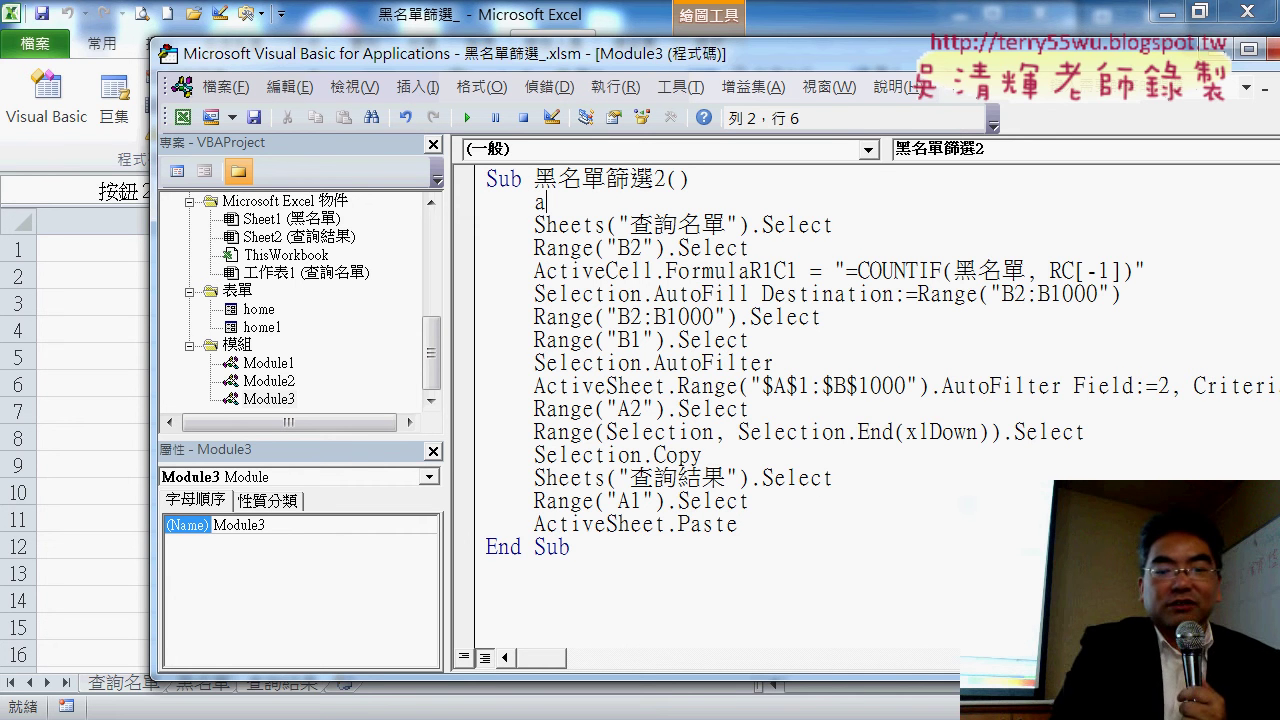
pyautogui.write('ppli')
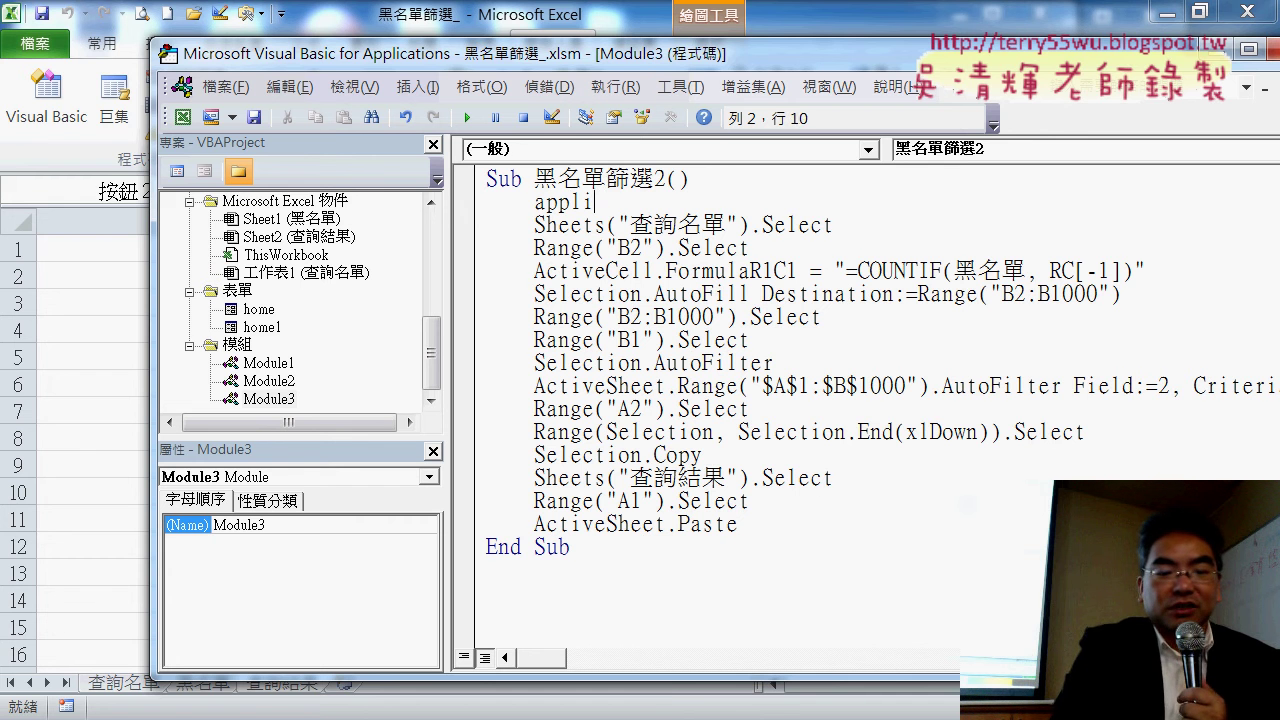
pyautogui.write('catio')
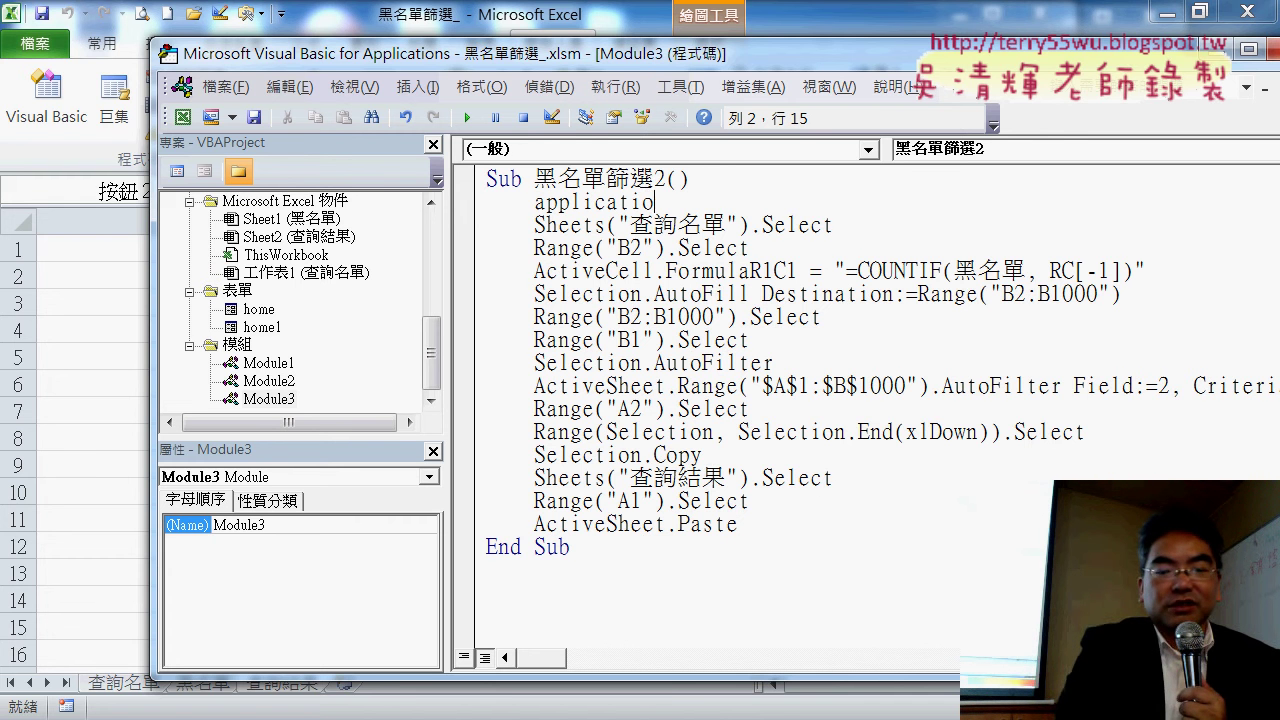
pyautogui.write('n')
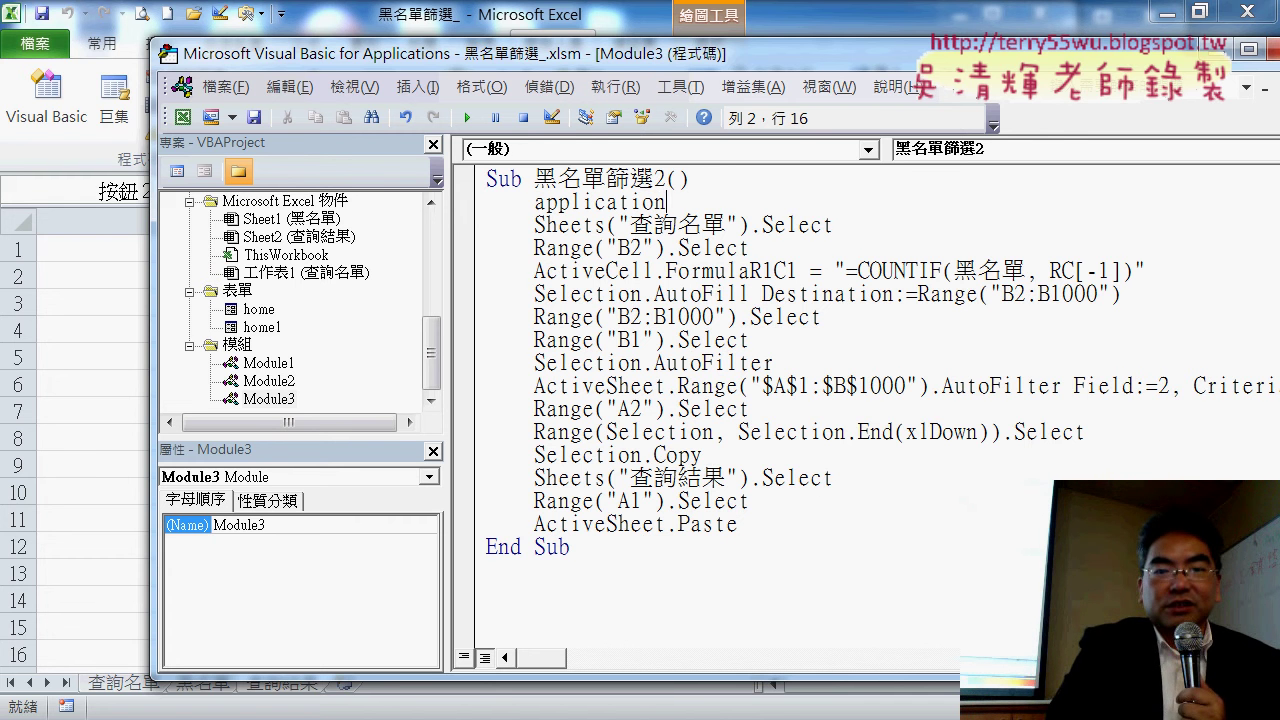
pyautogui.write('.s')
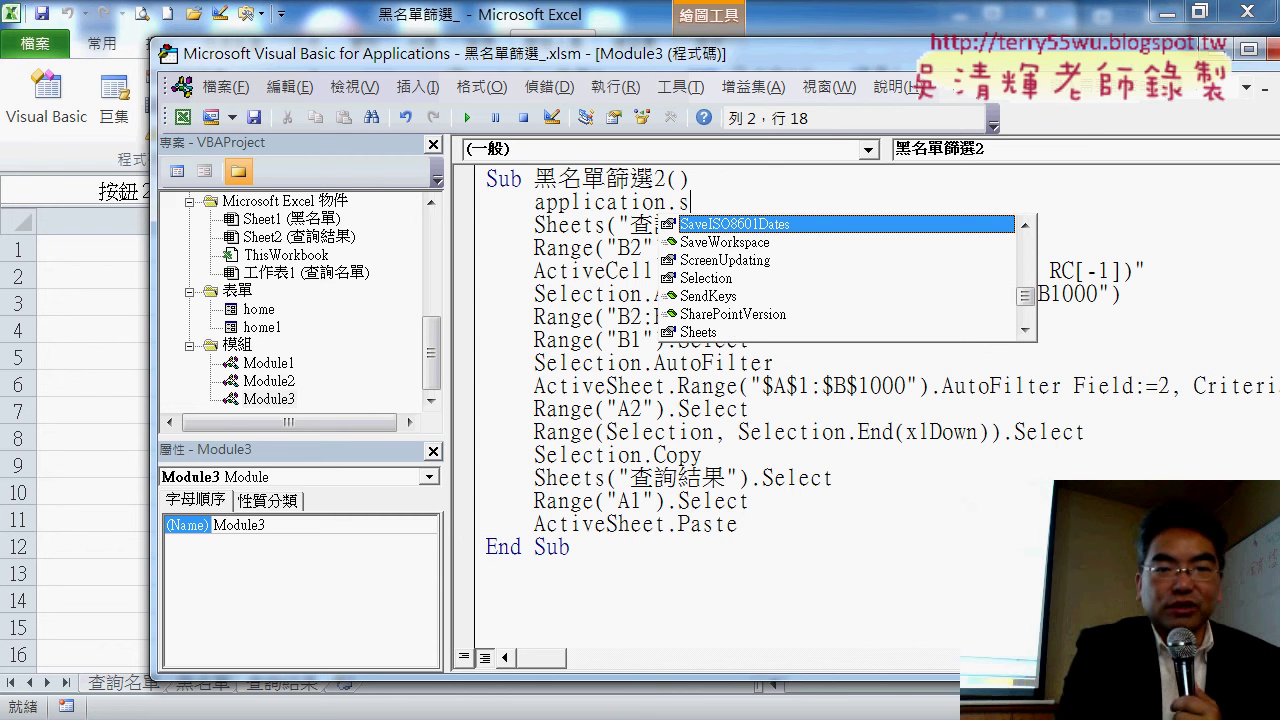
pyautogui.write('c')
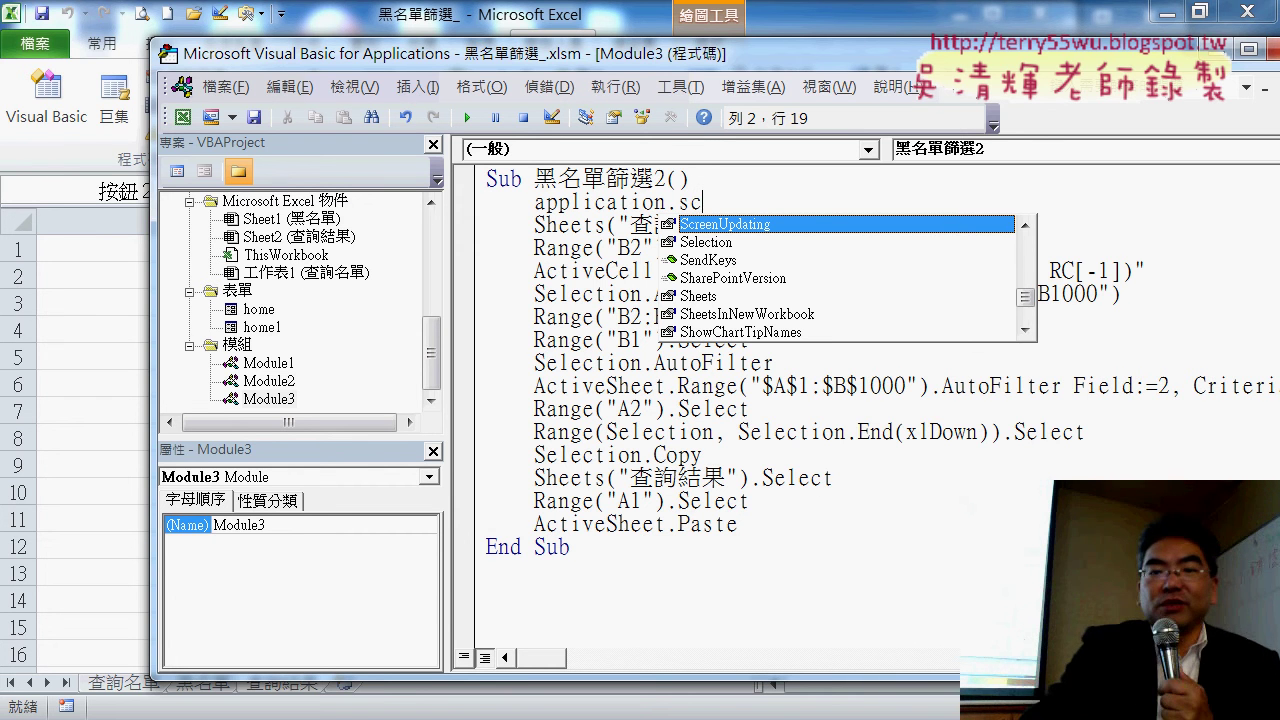
pyautogui.press('BackSpace')
pyautogui.press('BackSpace')
pyautogui.write('on')
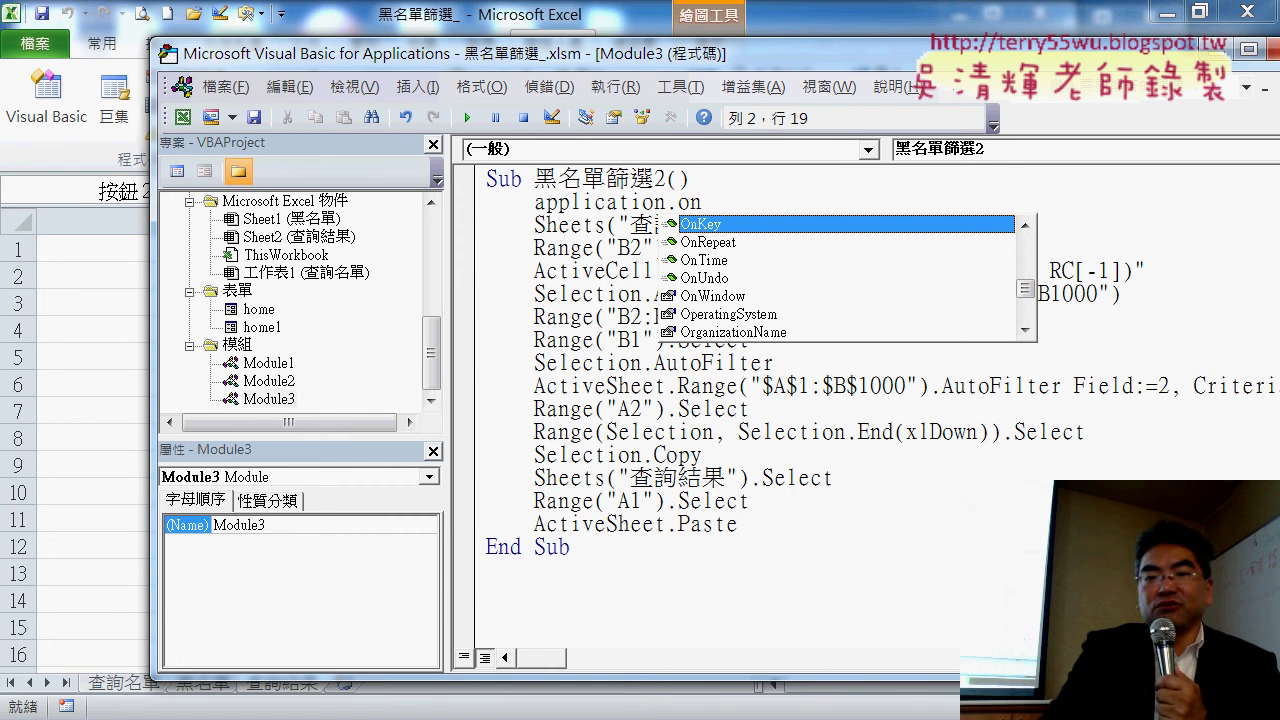
pyautogui.press('Down')
pyautogui.press('Down')
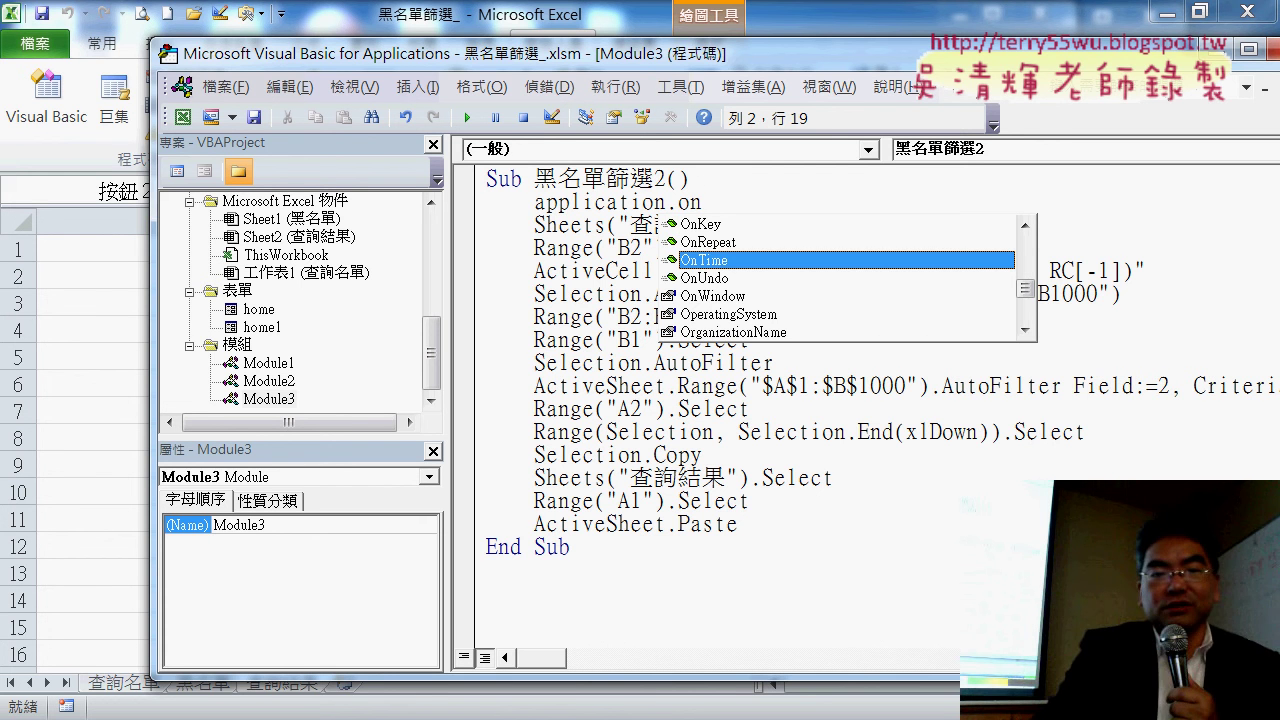
pyautogui.press('BackSpace')
pyautogui.press('BackSpace')
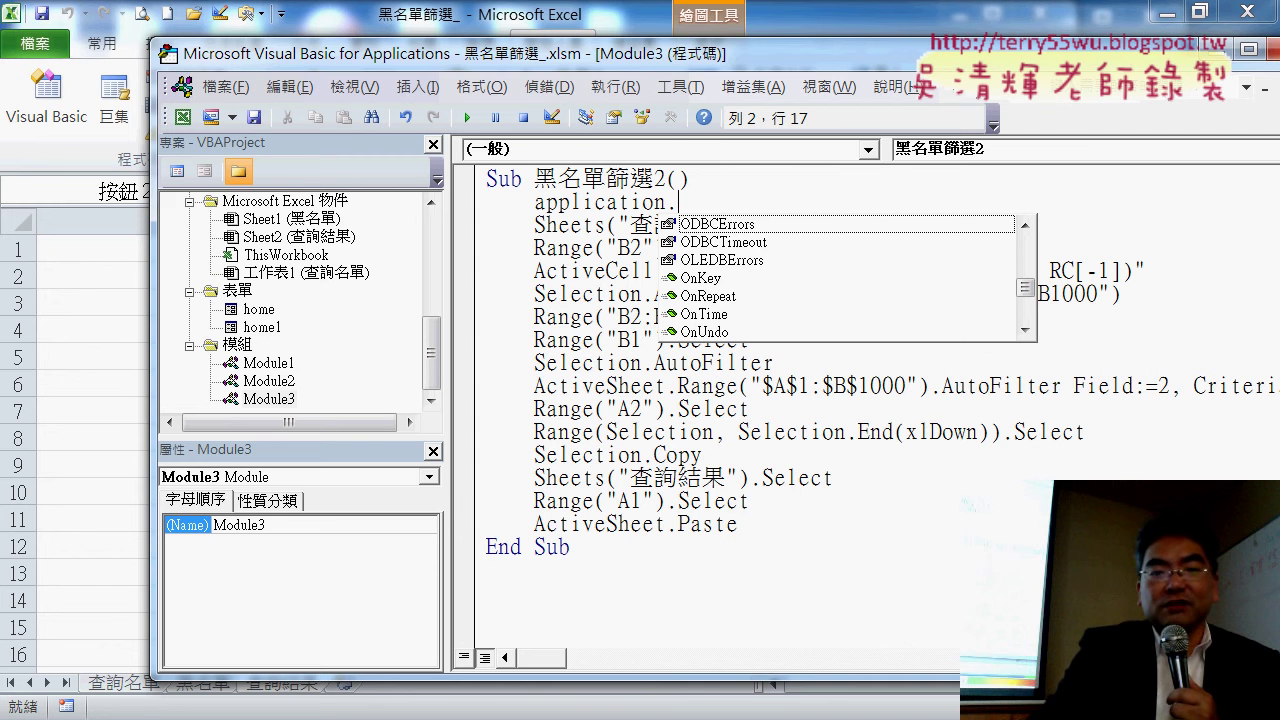
pyautogui.write('s')
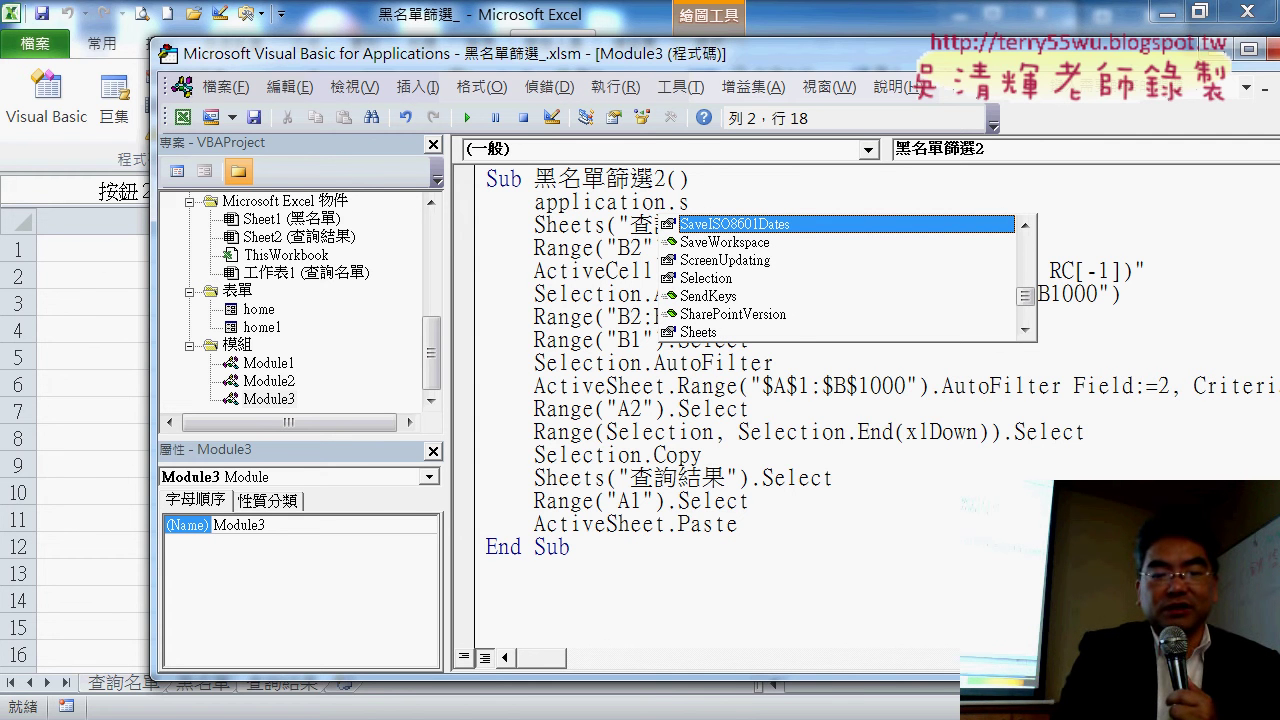
pyautogui.write('creenUpdating')
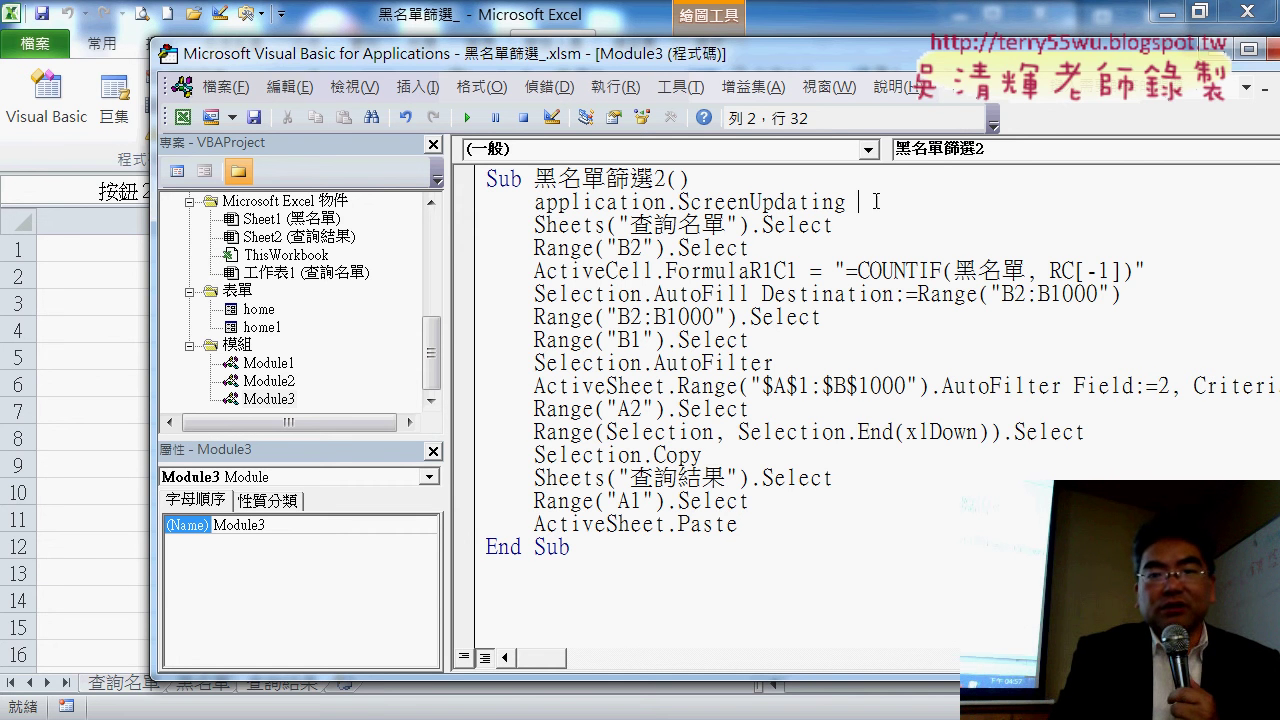
pyautogui.write(' =False')
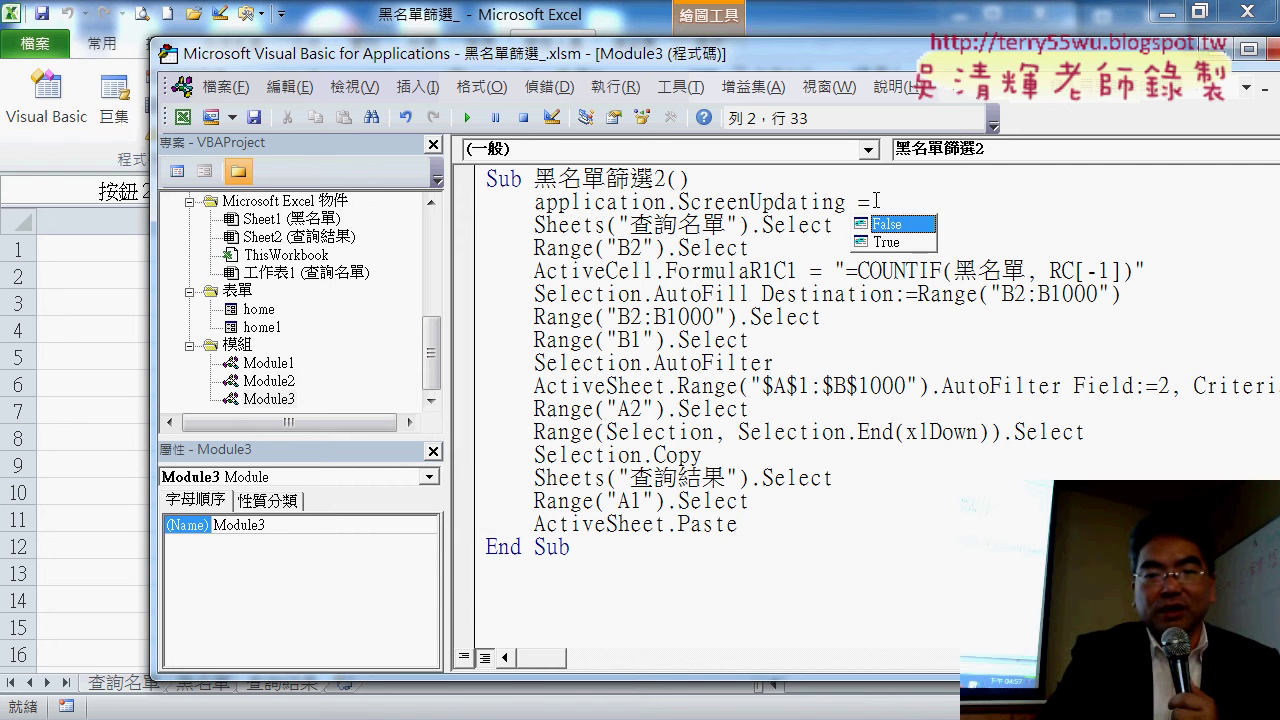
pyautogui.click(792, 525)
# Step: Add Application.ScreenUpdating = True just before End Sub, pairing the opening = False line
pyautogui.press('Return')
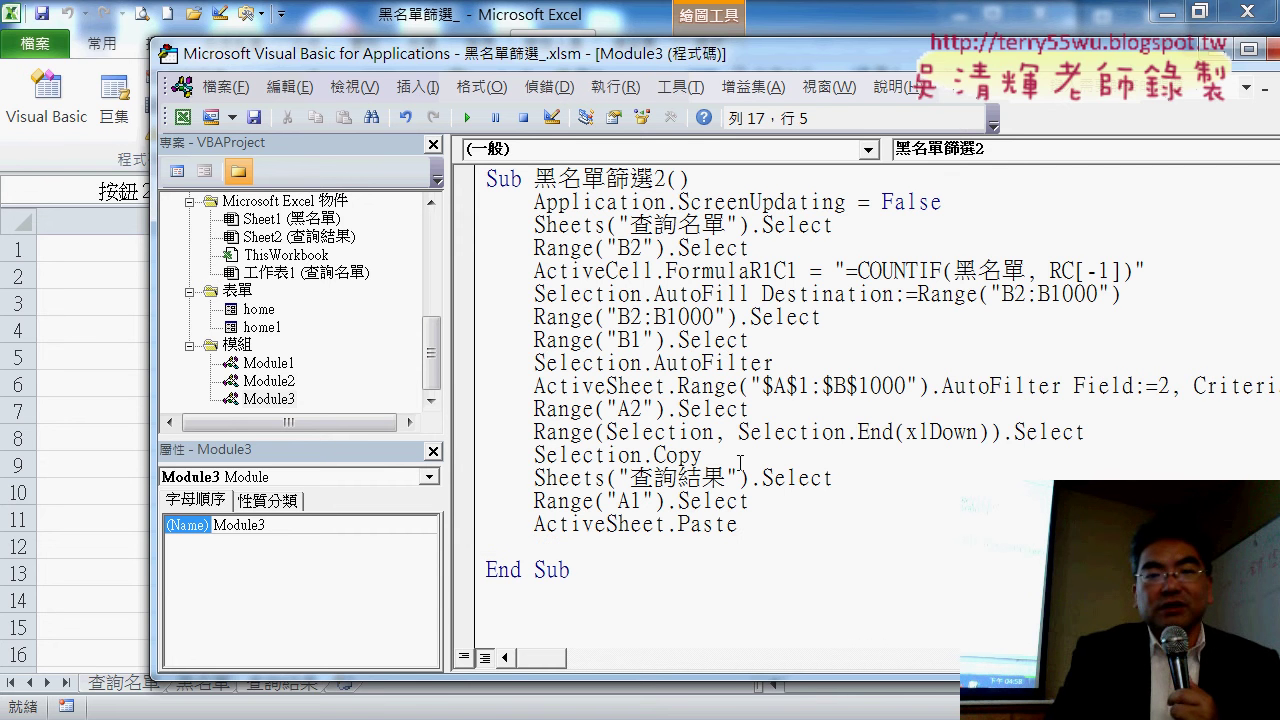
pyautogui.moveTo(535, 200)
pyautogui.mouseDown()
pyautogui.moveTo(854, 203)
pyautogui.moveTo(718, 572)
pyautogui.mouseUp()
pyautogui.write('Application.ScreenUpdating')
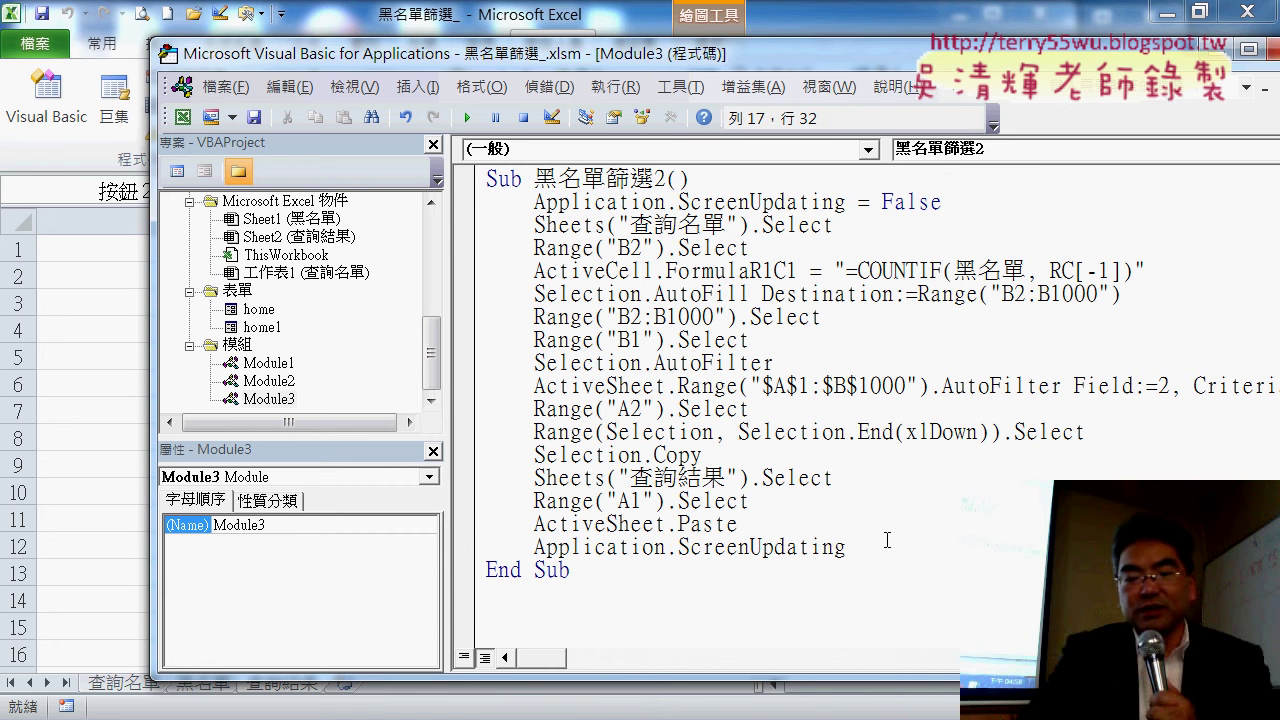
pyautogui.write('=')
pyautogui.press('Down')
pyautogui.press('Down')
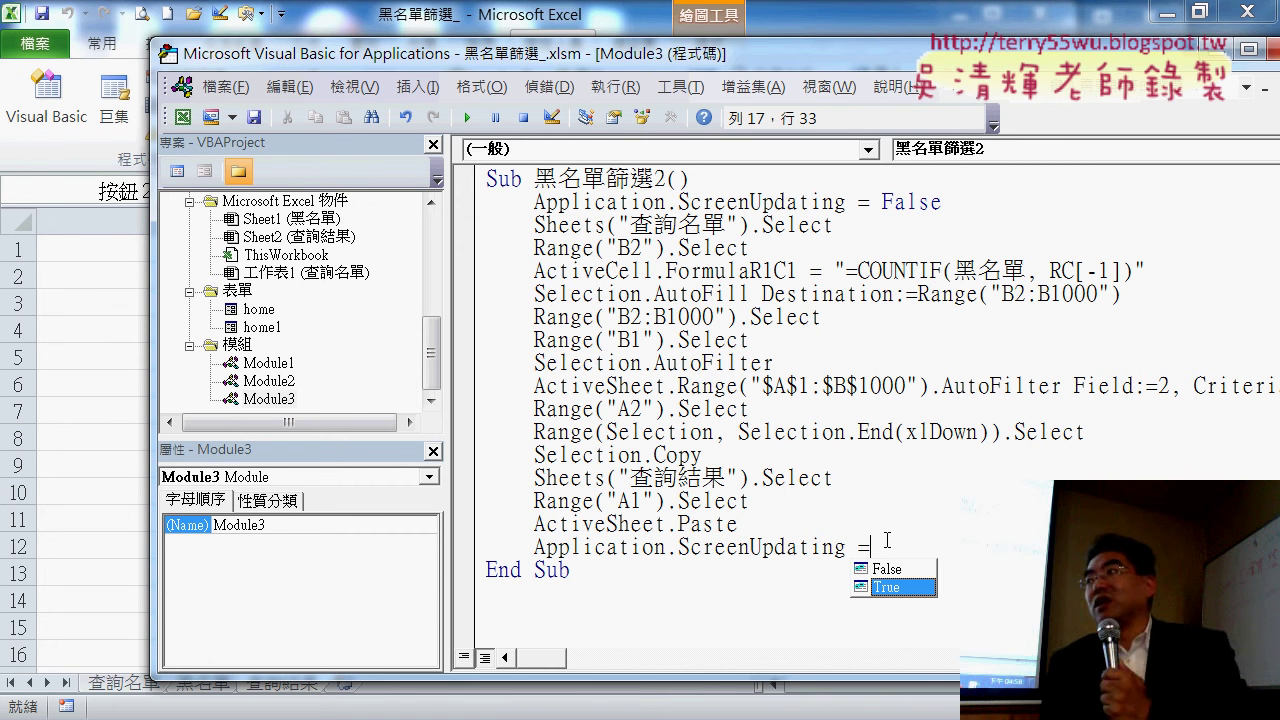
pyautogui.press('space')
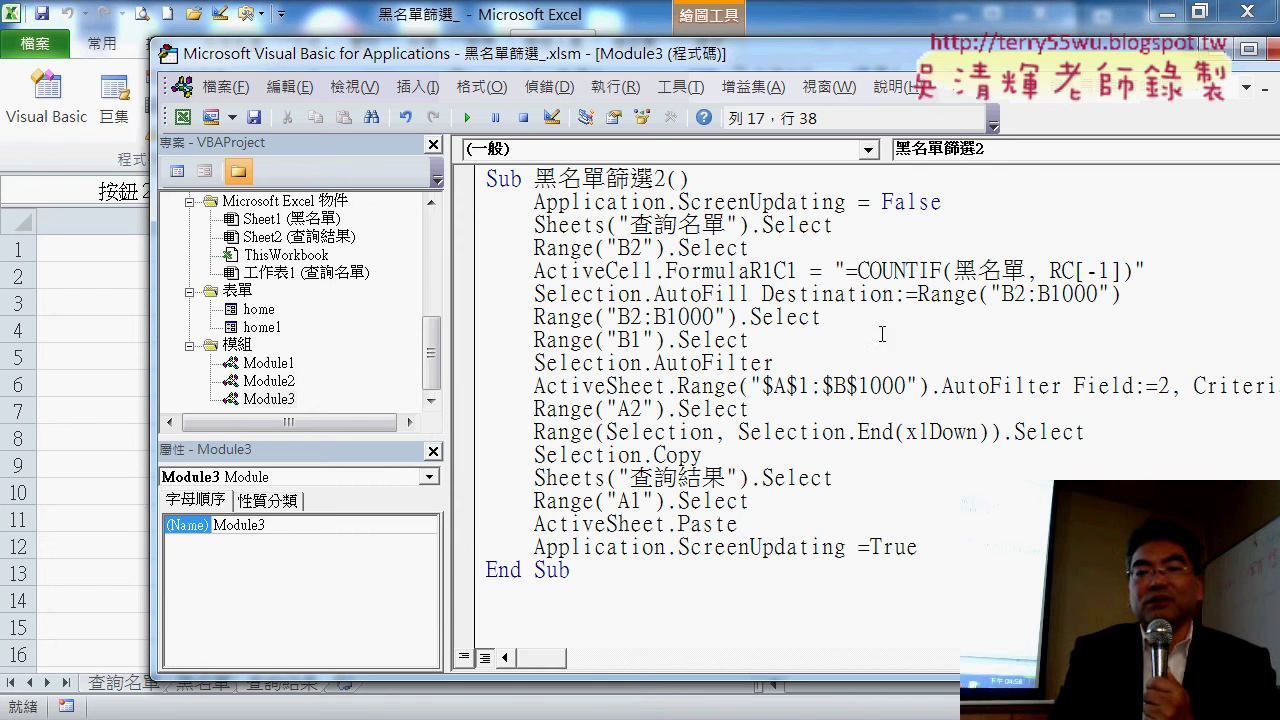
pyautogui.moveTo(941, 202); pyautogui.dragTo(853, 203)
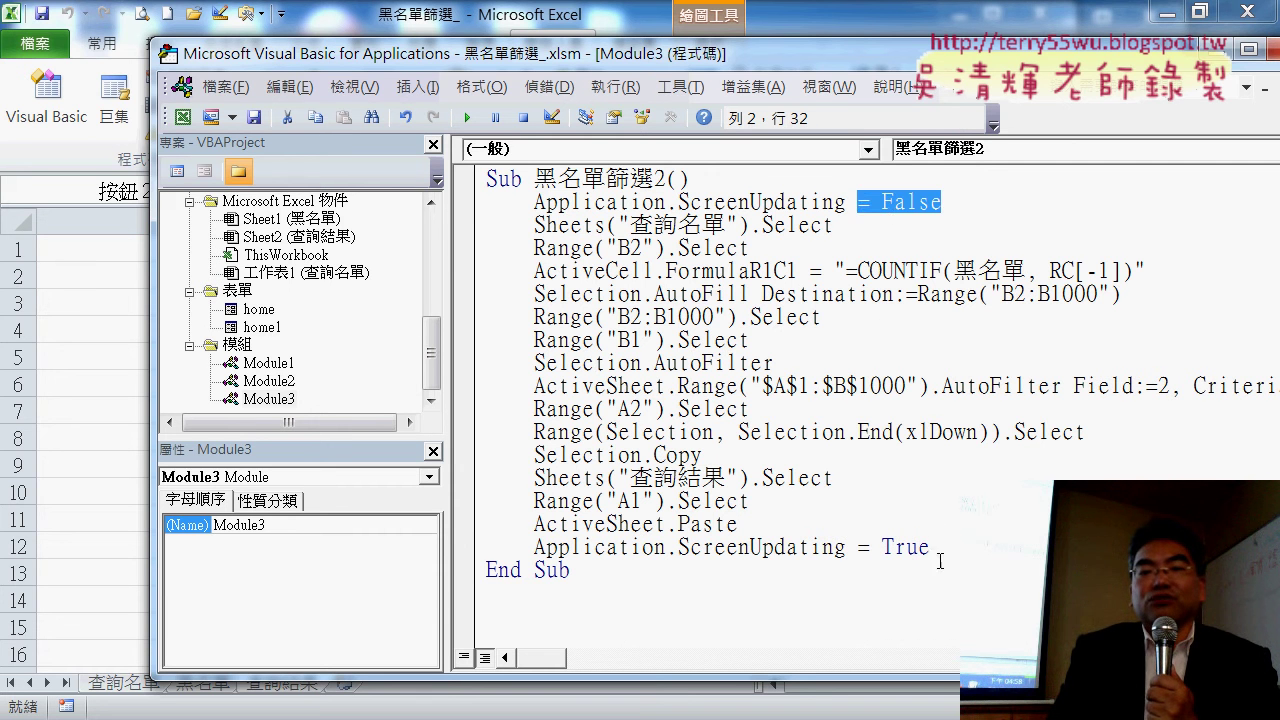
pyautogui.moveTo(940, 561)
pyautogui.mouseDown()
pyautogui.moveTo(884, 555)
pyautogui.moveTo(945, 545)
pyautogui.mouseUp()
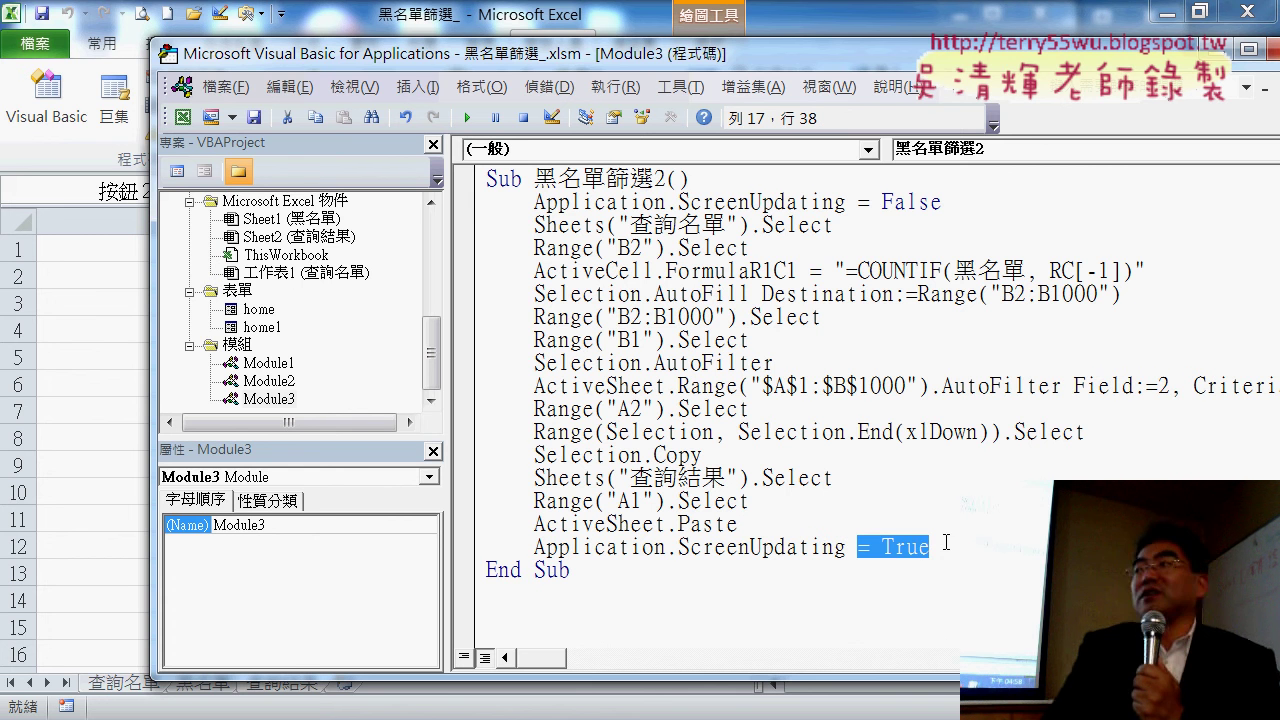
# Step: Return to the worksheet and run the revised 黑名單篩選 macro twice, refilling column A of 查詢結果
pyautogui.click(819, 10)
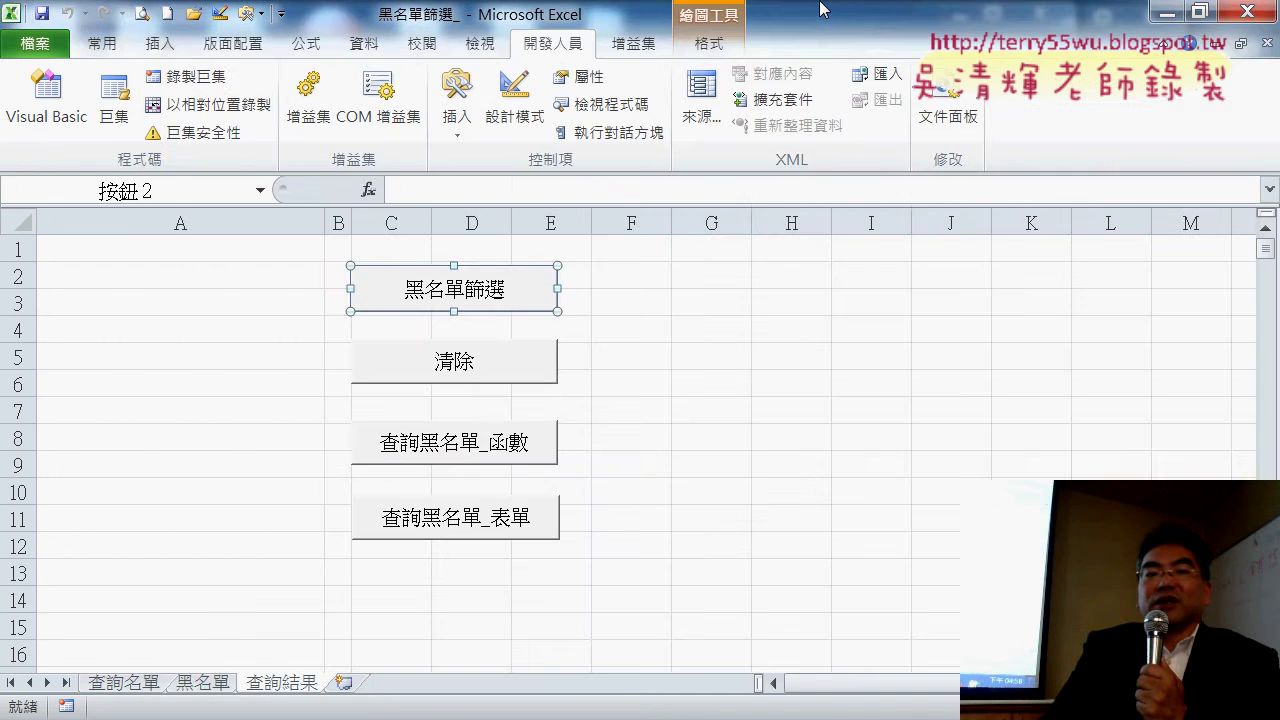
pyautogui.click(871, 437)
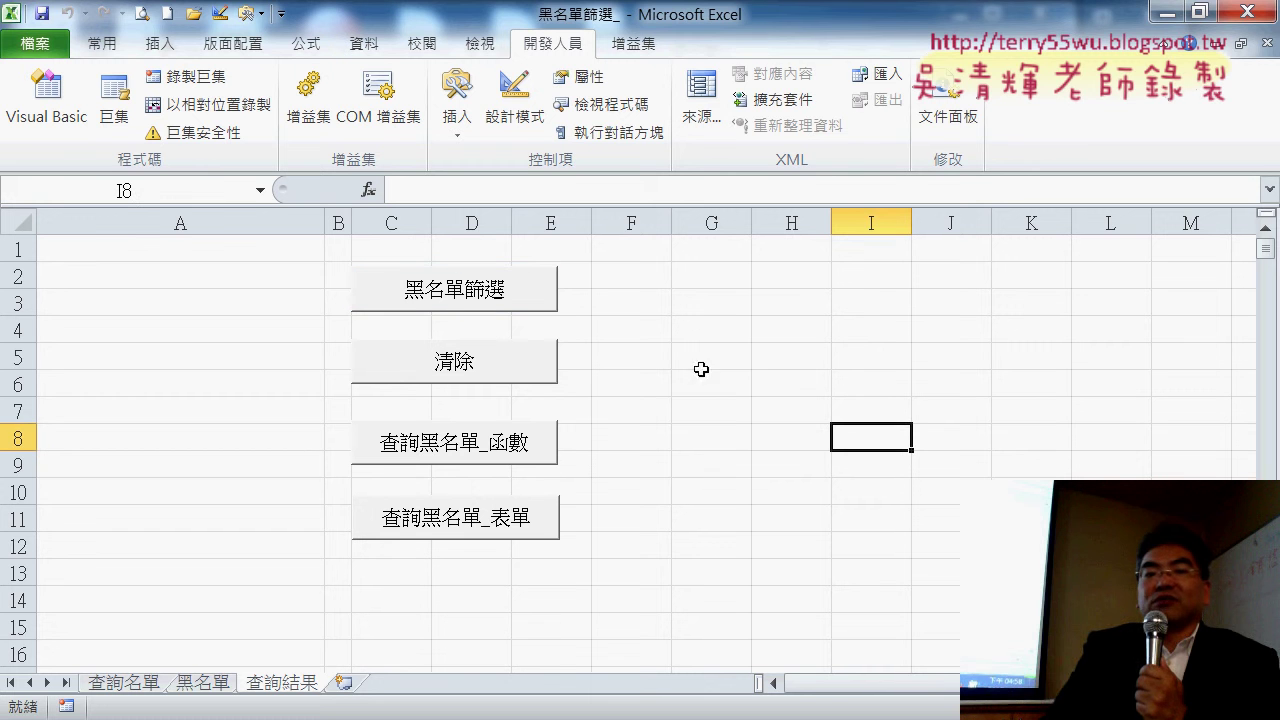
pyautogui.click(489, 295)
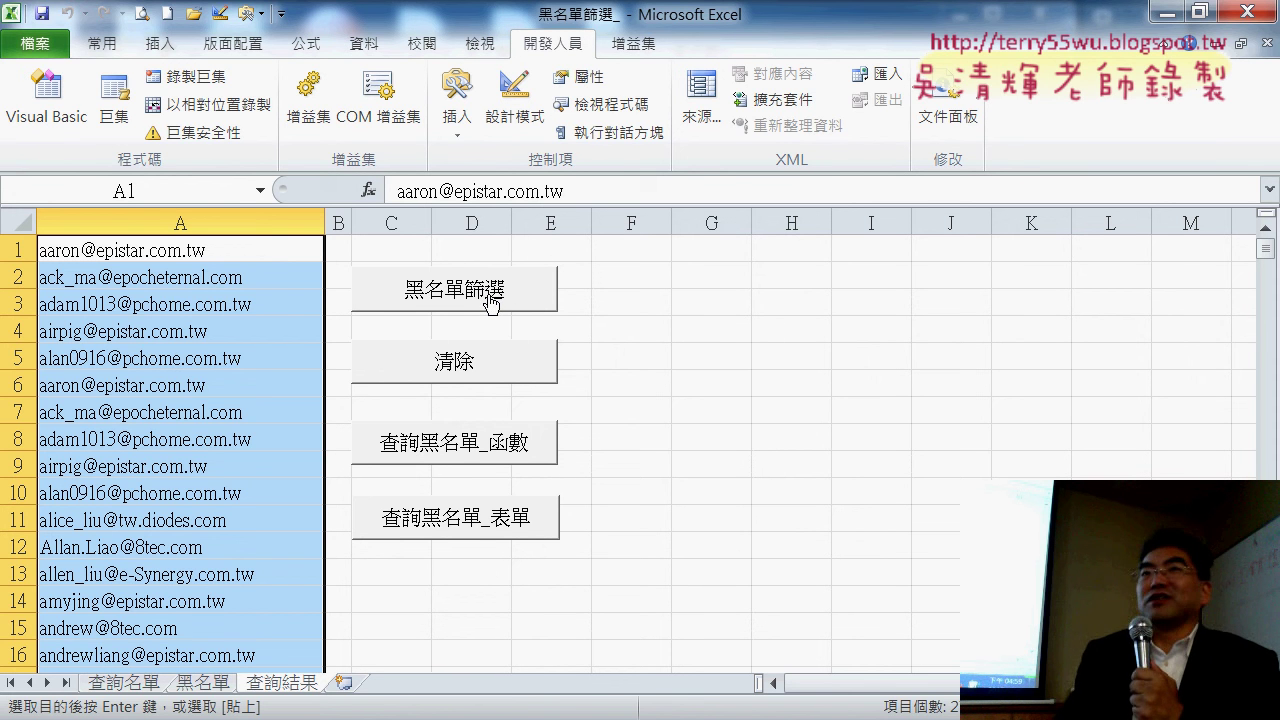
pyautogui.click(490, 305)
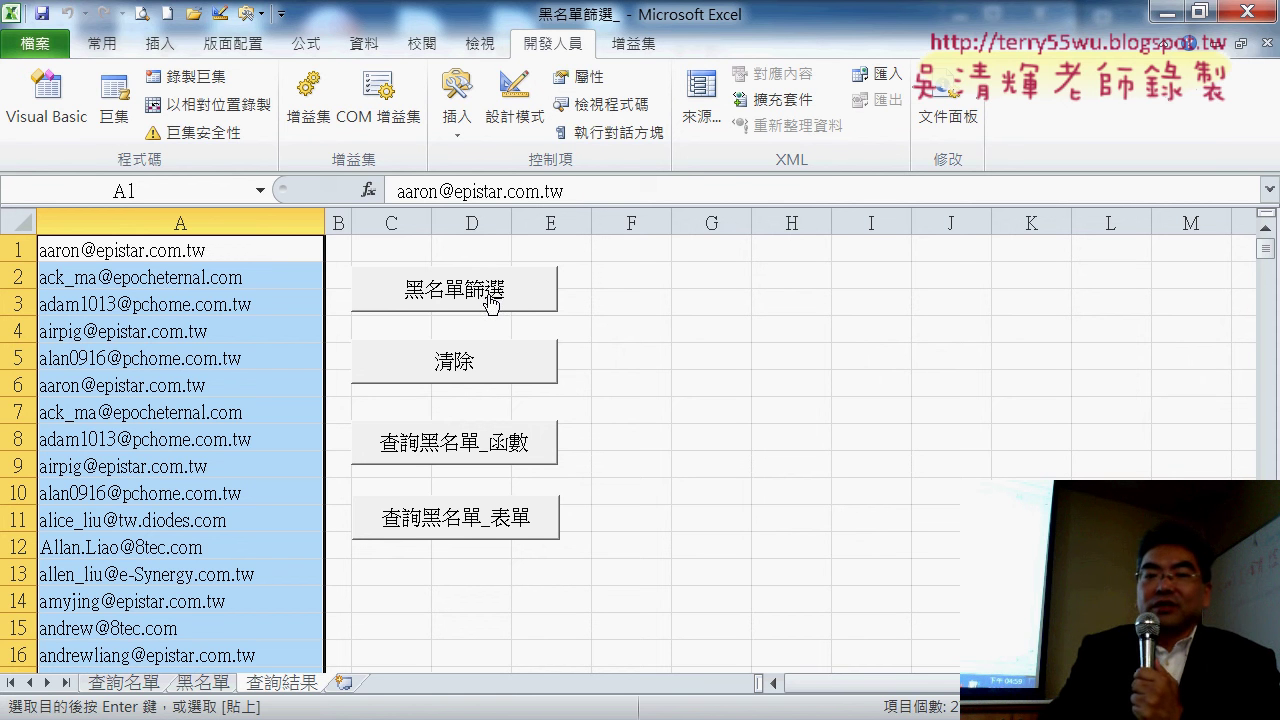
# Step: Clear column A and rerun 黑名單篩選, then clear again and run 查詢黑名單_函數 and 查詢黑名單_表單
pyautogui.click(480, 362)
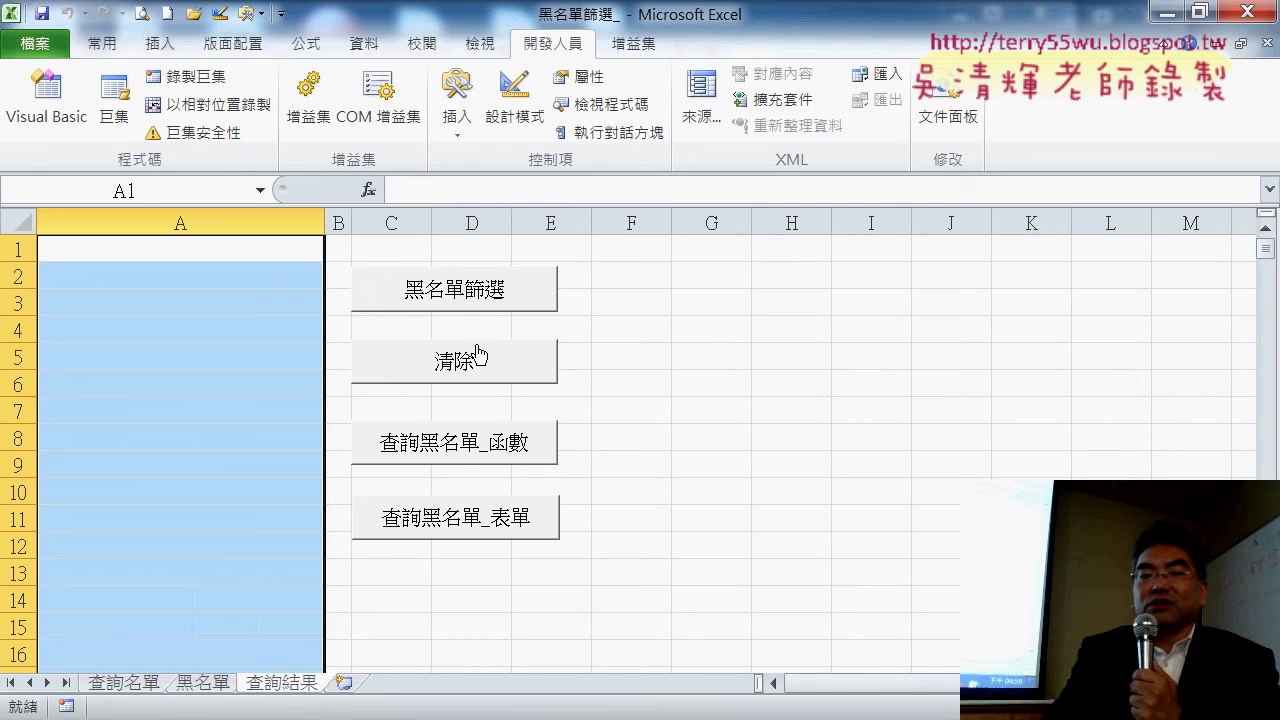
pyautogui.click(488, 290)
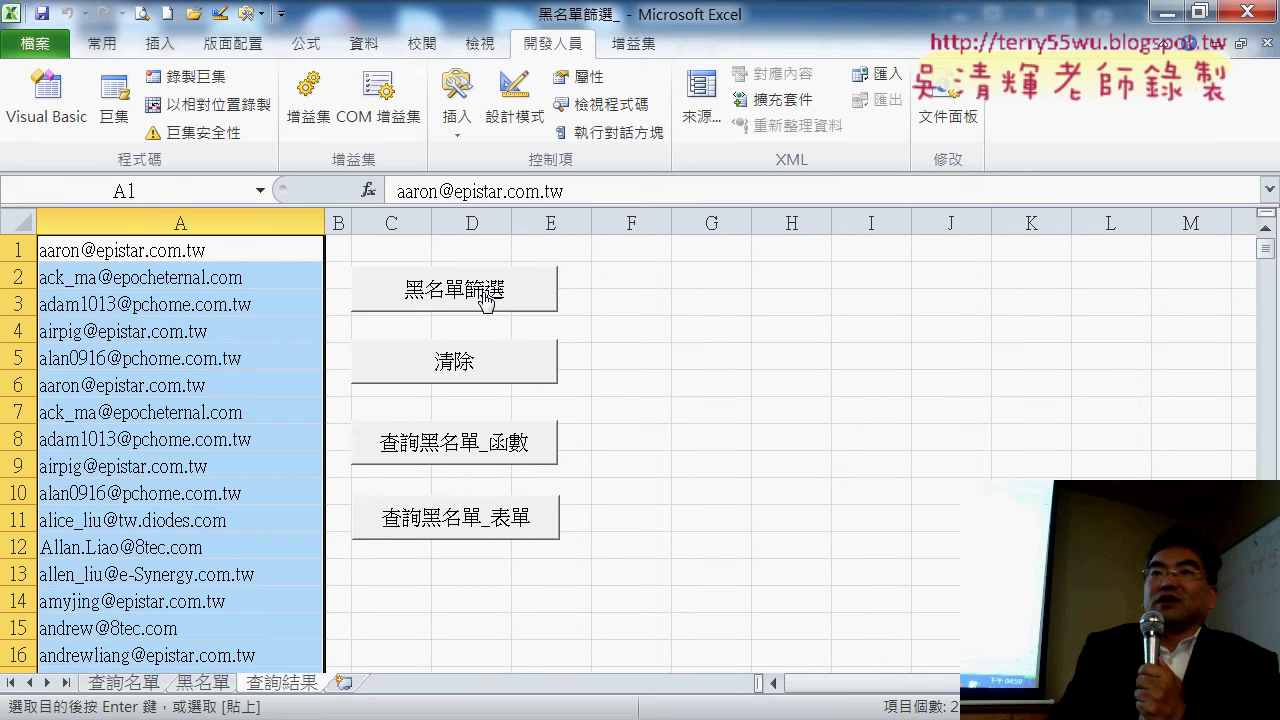
pyautogui.click(512, 378)
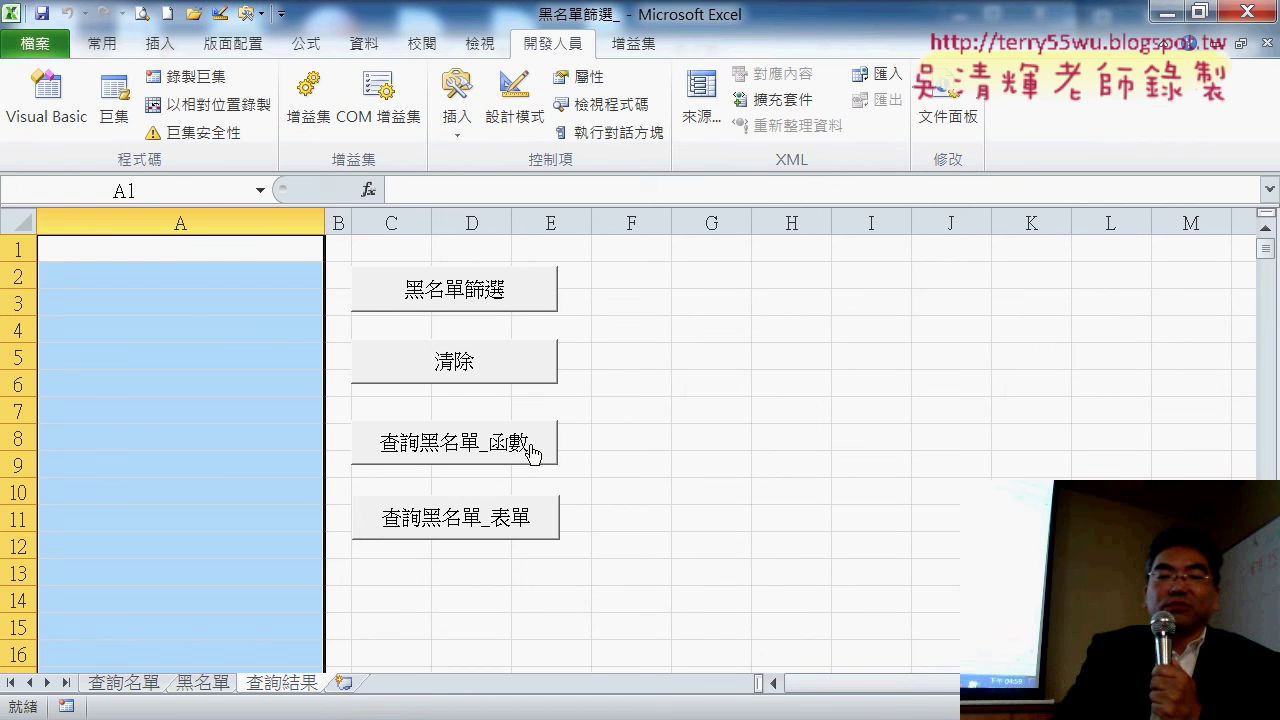
pyautogui.click(507, 519)
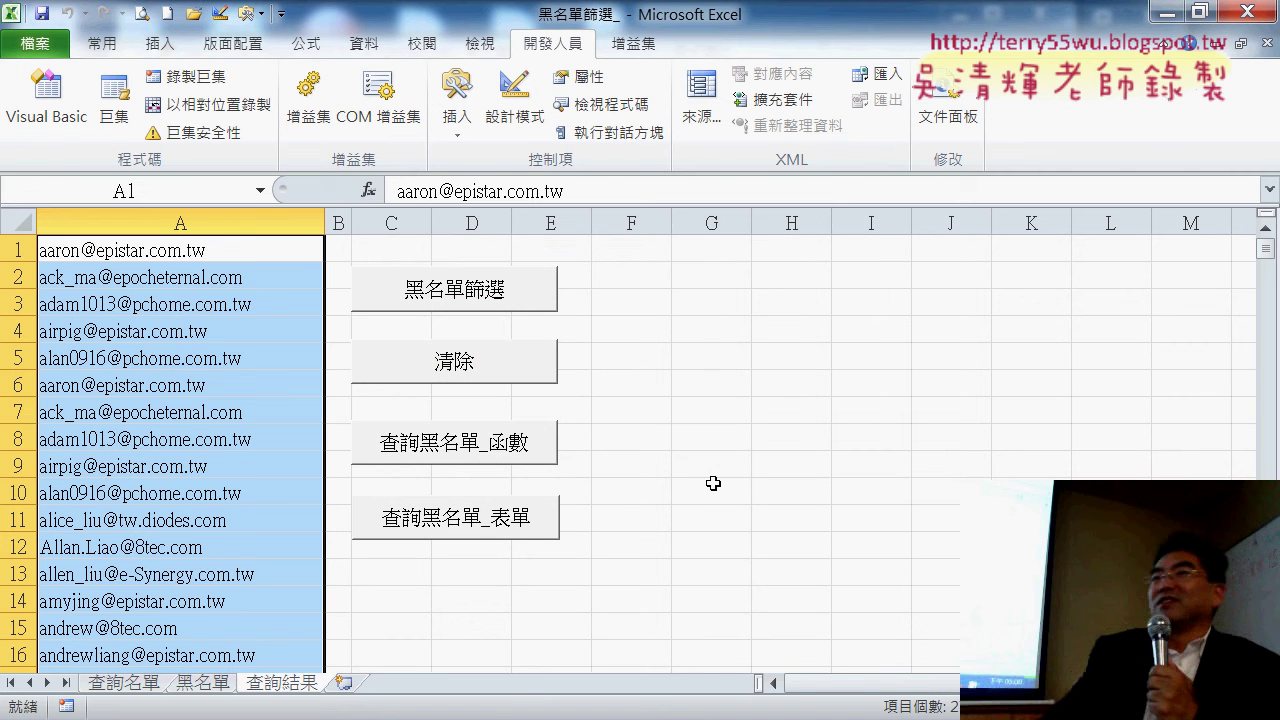
pyautogui.click(400, 535)
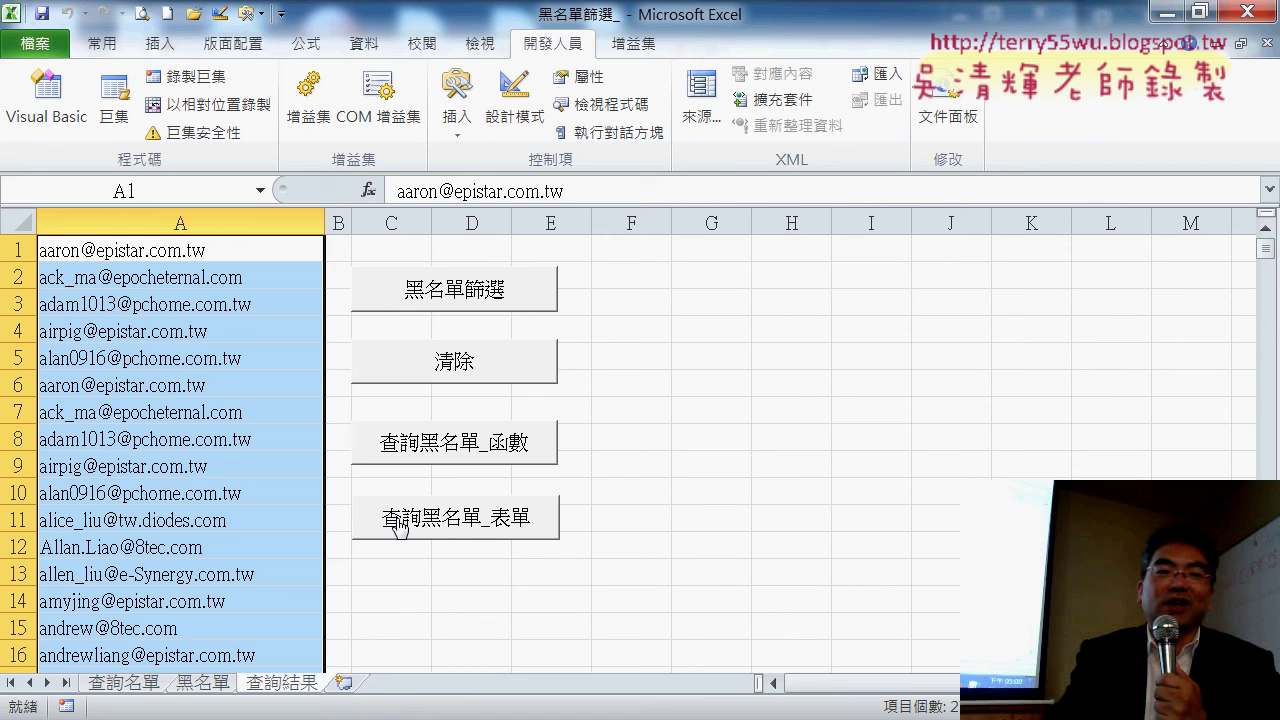
pyautogui.click(400, 529)
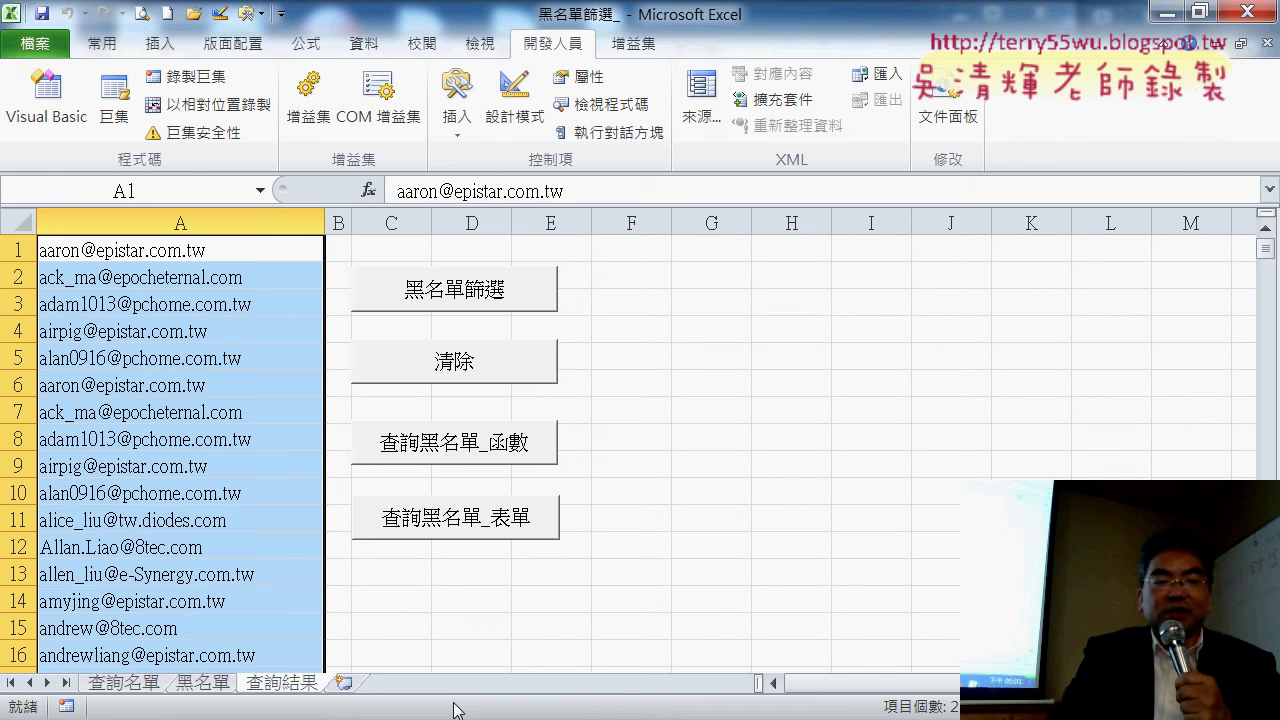
# Step: Bring the 04數學函數 folder forward and select the 2017/11/29 範例_COUNTIF樂透彩中獎機率統計 file
pyautogui.moveTo(300, 715)
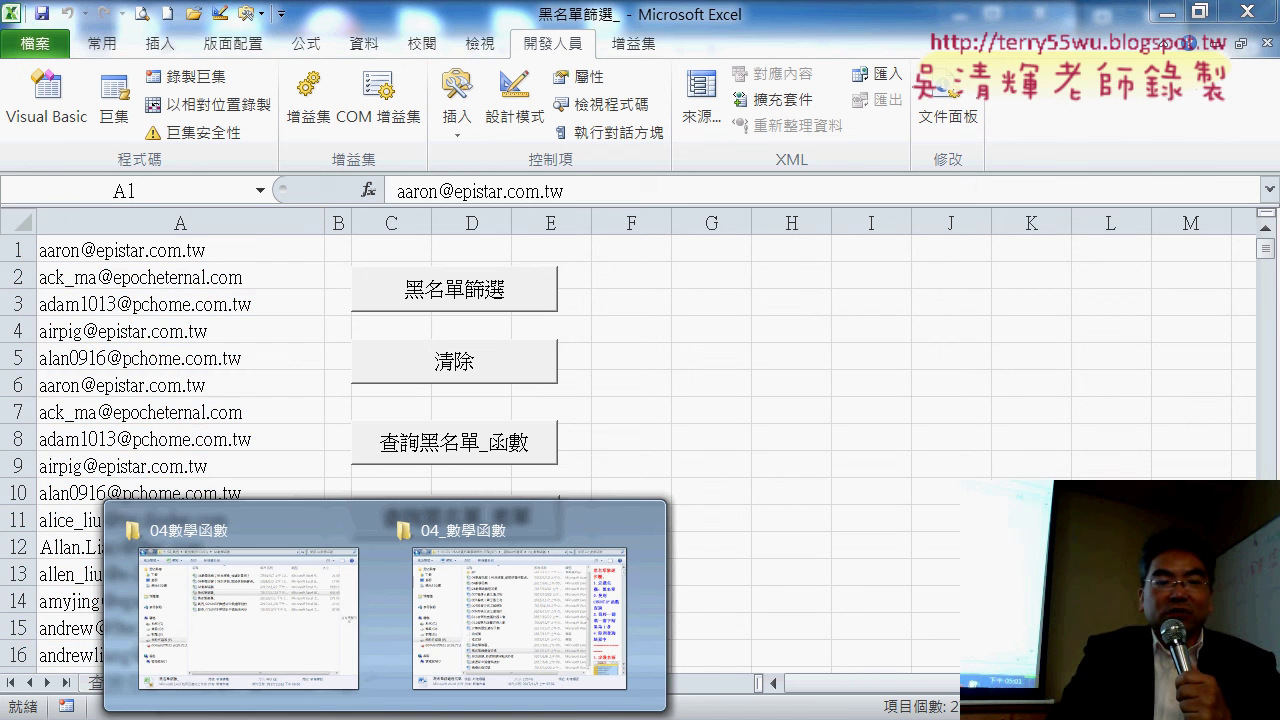
pyautogui.click(251, 632)
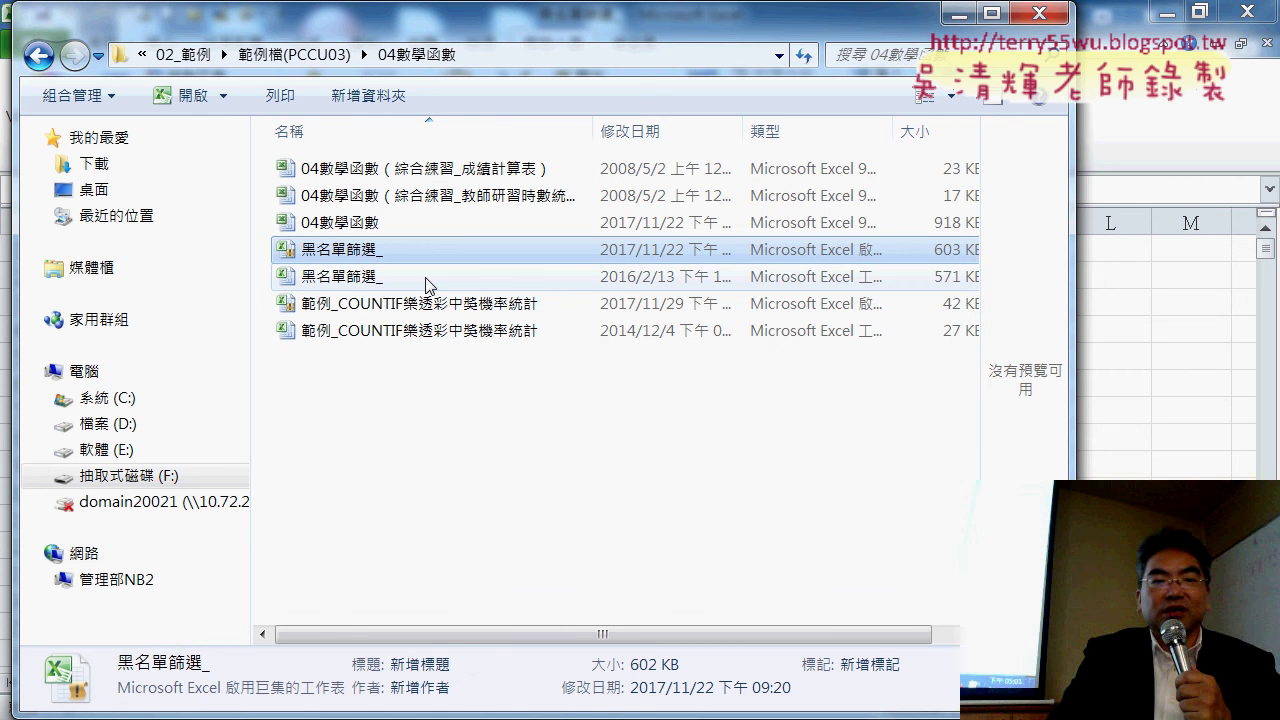
pyautogui.click(489, 312)
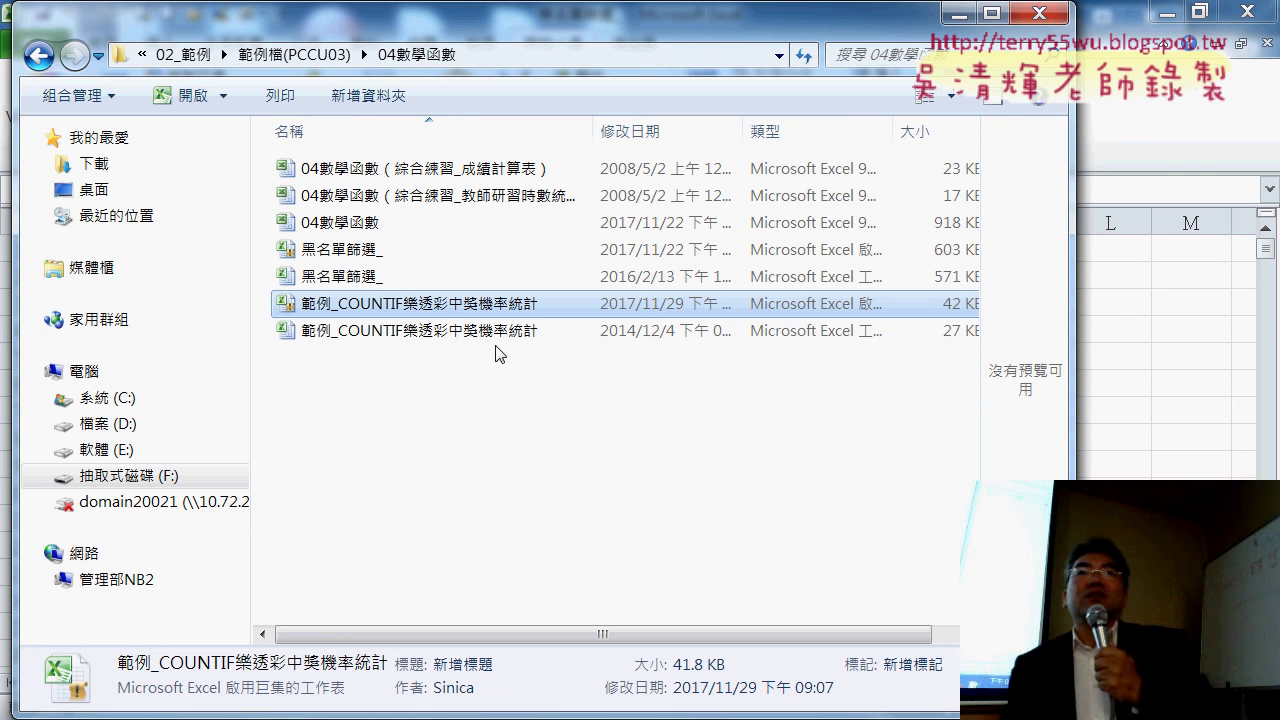